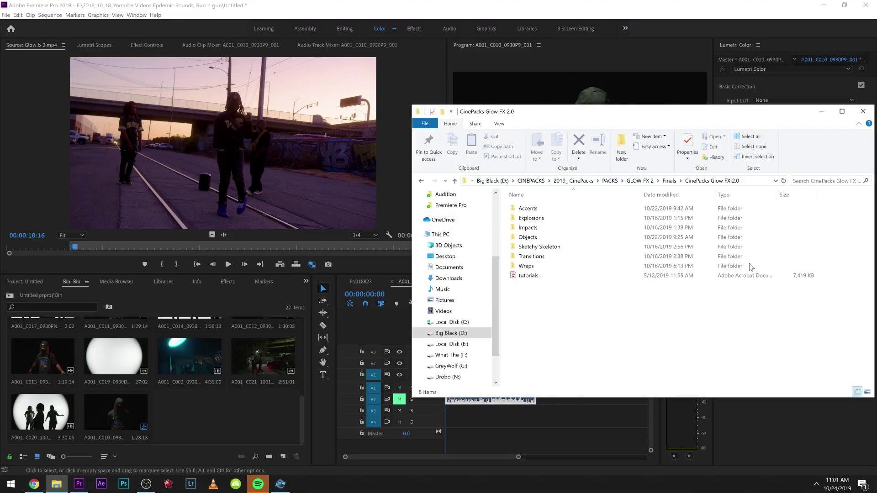
- Import the seven effect folders of CinePacks Glow FX 2.0, Accents through Wraps without the tutorials file, into the project bin
drag(641, 120, 290, 67)
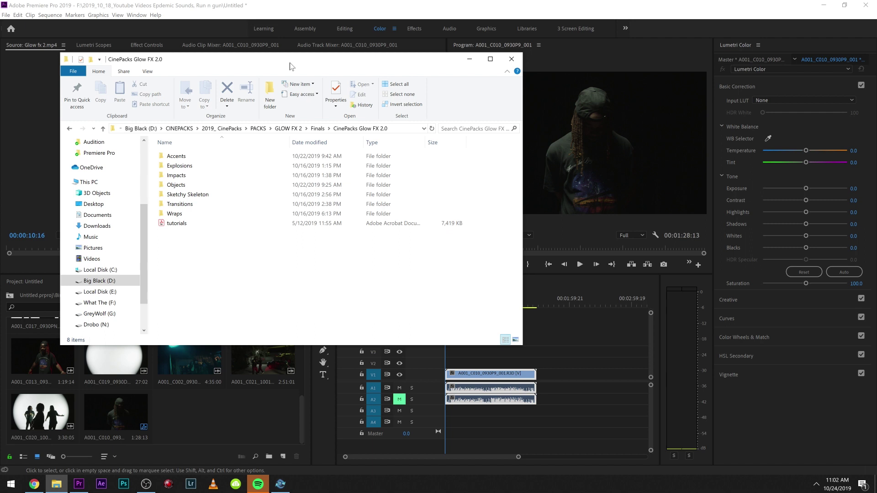
drag(230, 285, 185, 115)
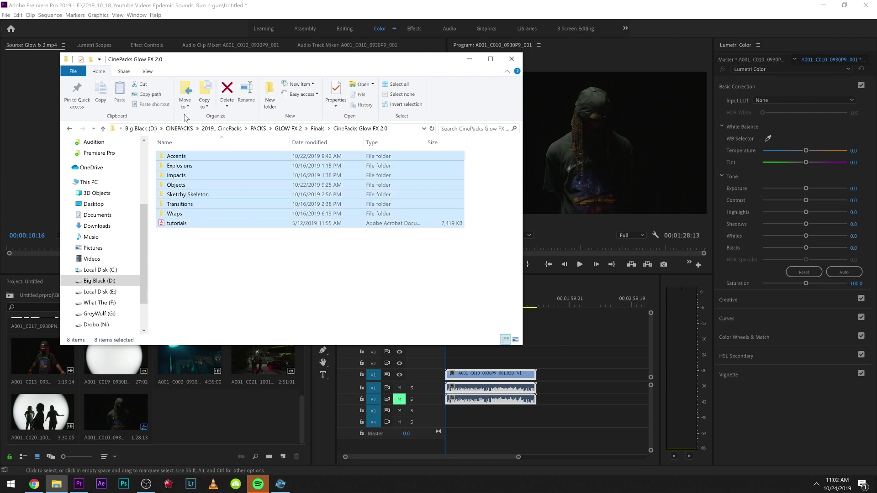
click(236, 273)
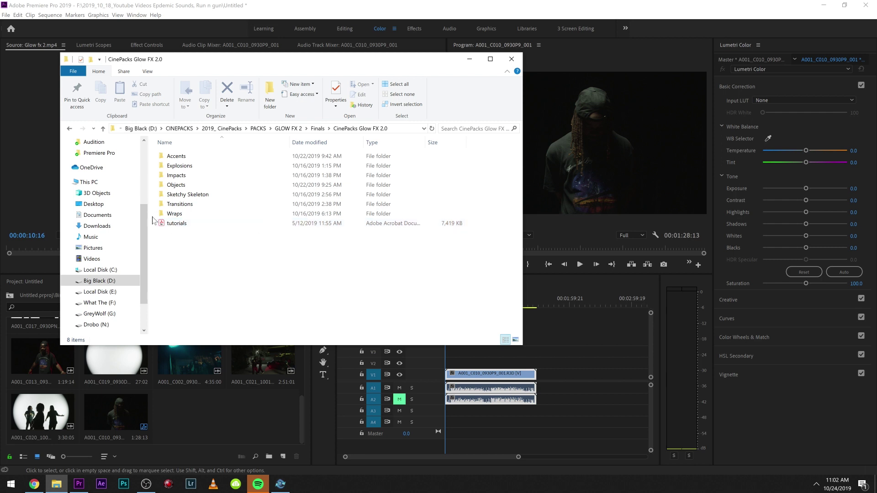
drag(156, 218, 192, 153)
drag(243, 200, 250, 404)
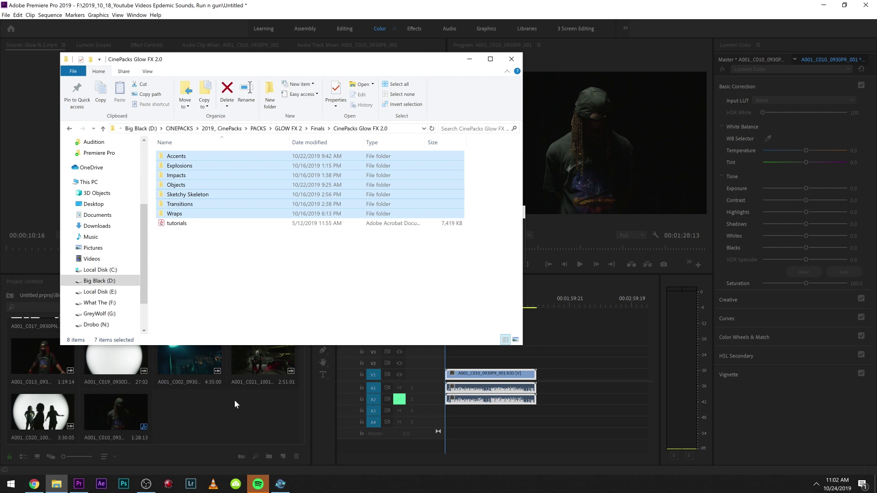
click(206, 418)
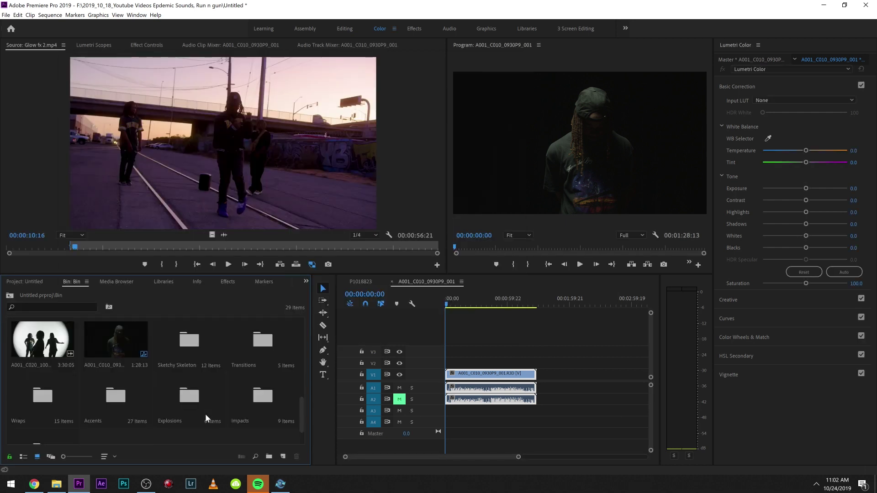
- Group the seven imported effect folders in a new bin named Glow
click(166, 351)
scroll(91, 388, down, 1)
shift+click(55, 409)
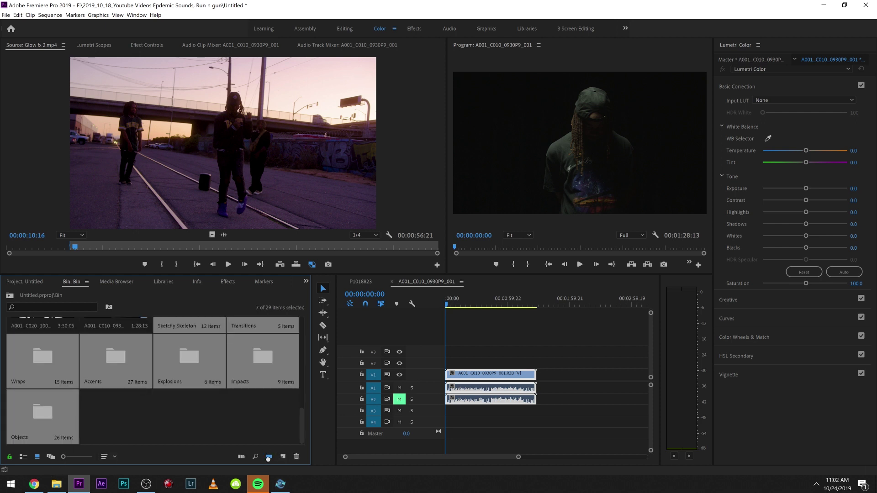
click(268, 457)
text(Glow)
click(274, 413)
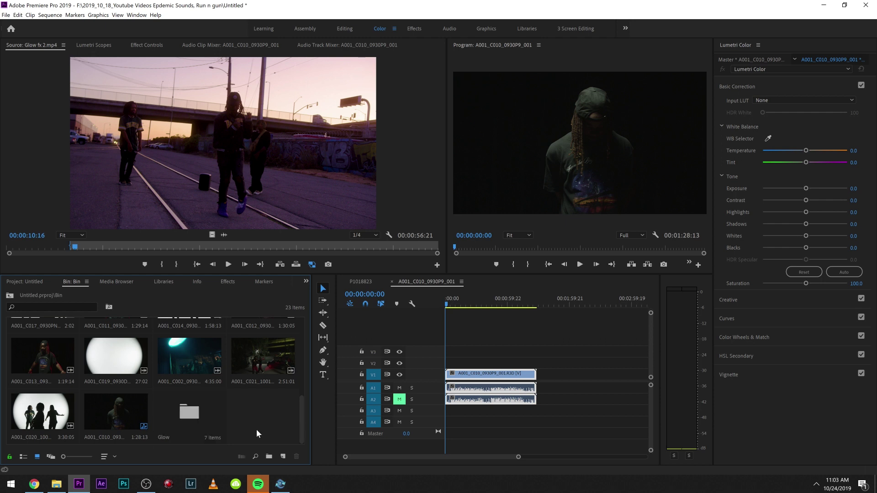
- Mute audio track A1 and place Energy Curves.mov from the Glow bin's Transitions folder on track V2 at about 8 seconds
double_click(205, 413)
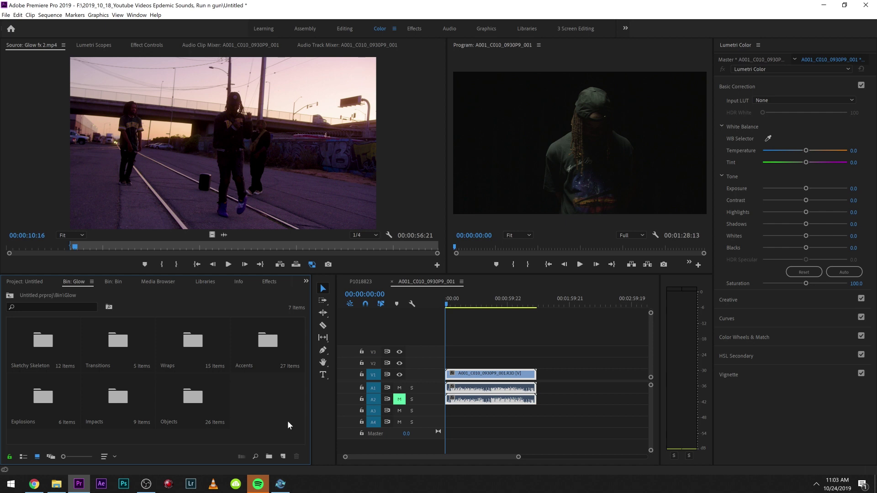
click(399, 388)
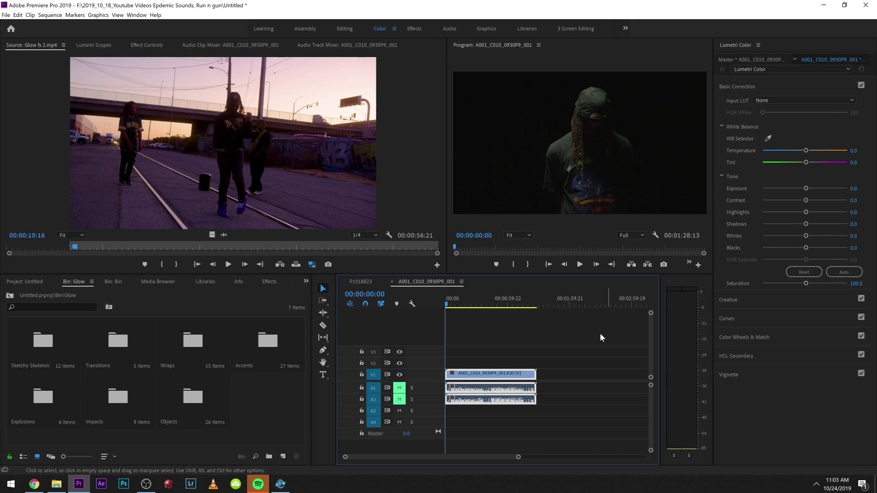
double_click(117, 344)
click(32, 353)
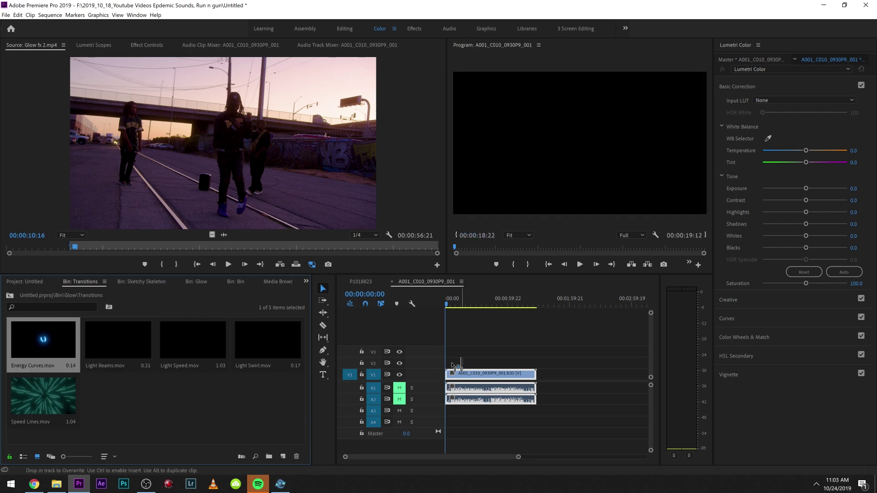
- Scale the Energy Curves clip on V2 to the frame size and play back the section around it
drag(446, 303, 454, 302)
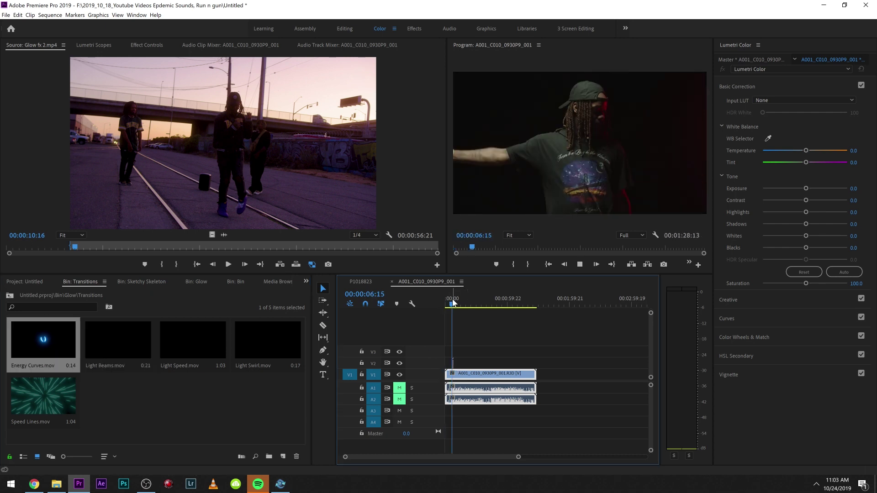
key(equal)
key(equal)
key(equal)
key(space)
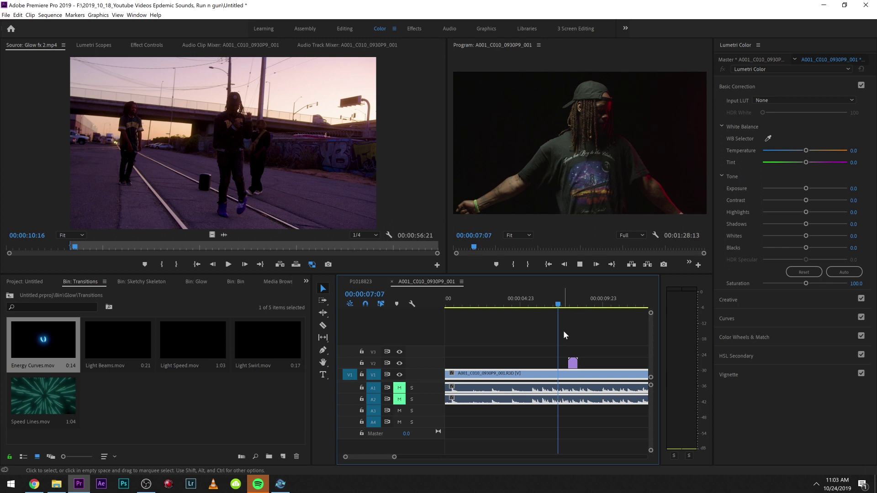
key(space)
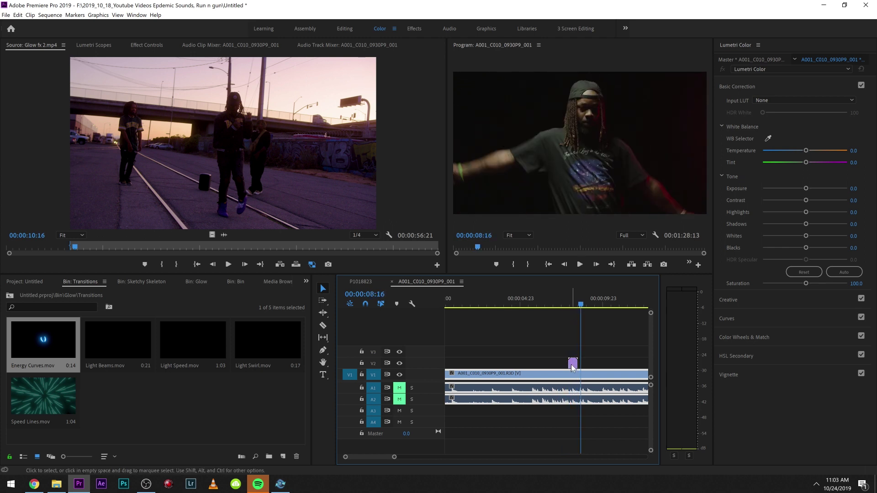
right_click(572, 364)
click(612, 277)
drag(575, 306, 553, 320)
key(space)
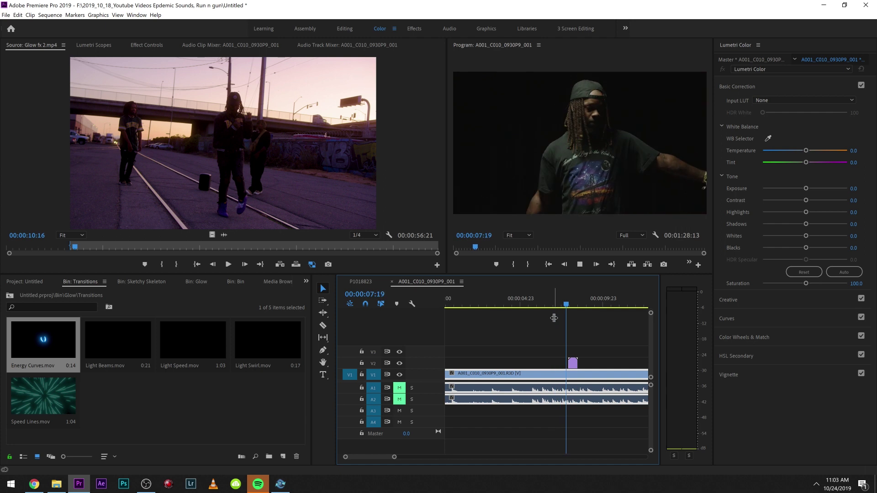
- Try setting the V1 footage clip's blend mode to Screen and play back the transition
click(151, 45)
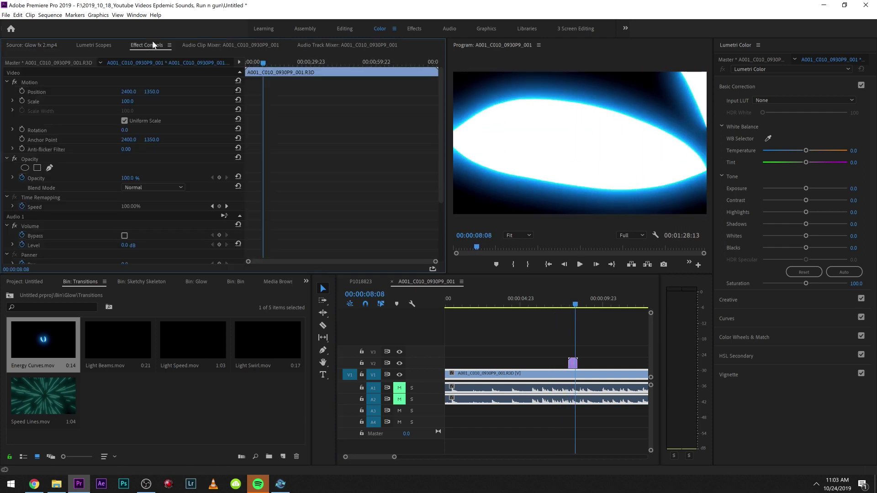
click(144, 185)
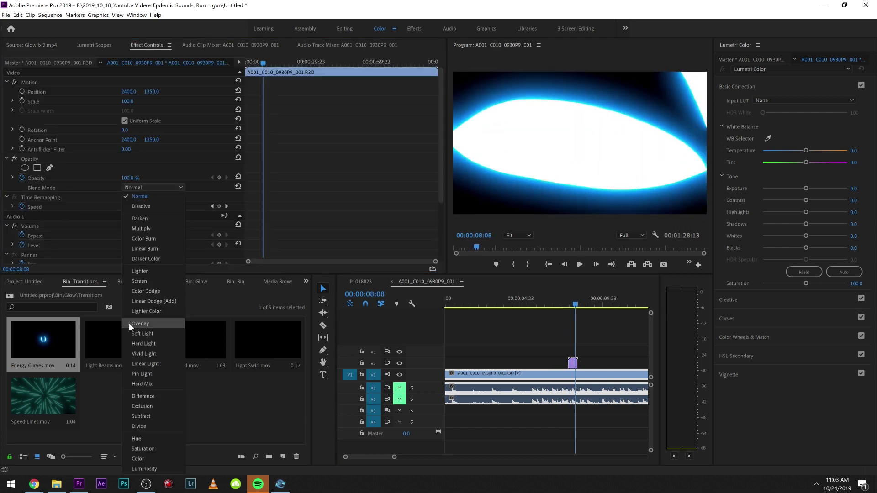
click(138, 279)
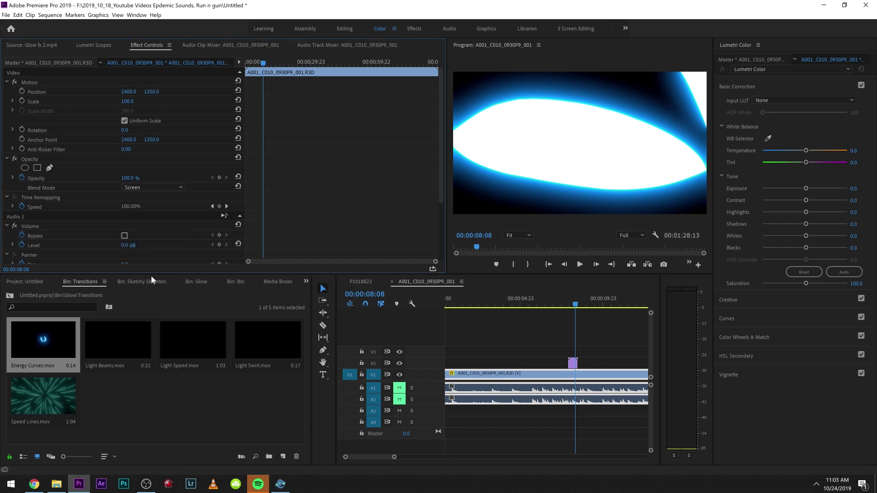
click(566, 304)
key(space)
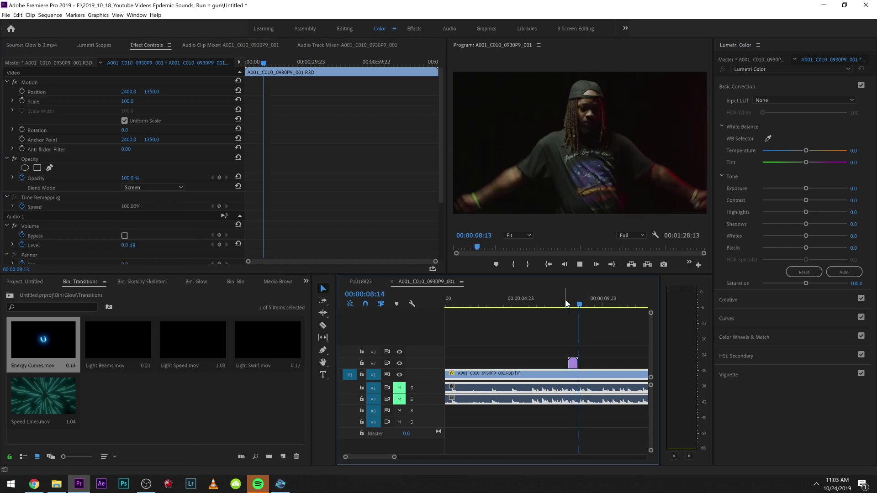
- Set the Energy Curves clip's blend mode to Screen and play back the transition
click(570, 304)
click(573, 363)
click(137, 187)
click(146, 278)
click(557, 297)
key(space)
key(space)
- Reset the V1 footage clip's blend mode to Normal and reselect the Energy Curves clip
click(155, 187)
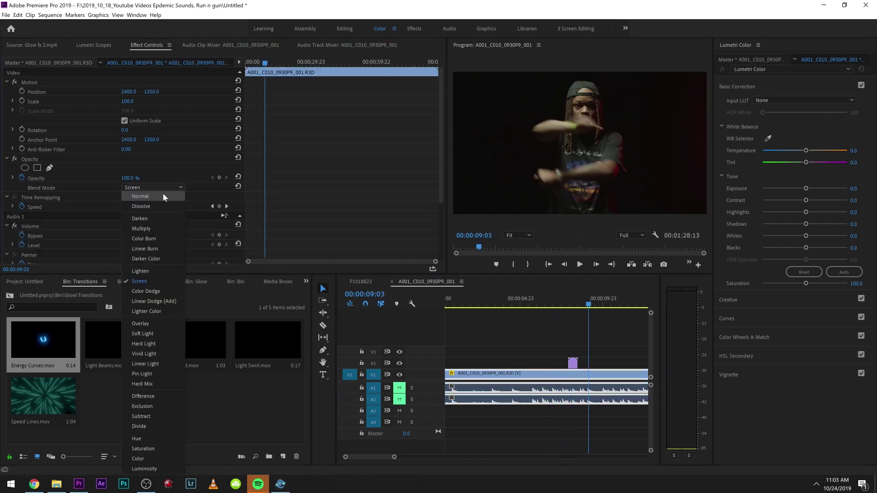
click(163, 197)
click(572, 363)
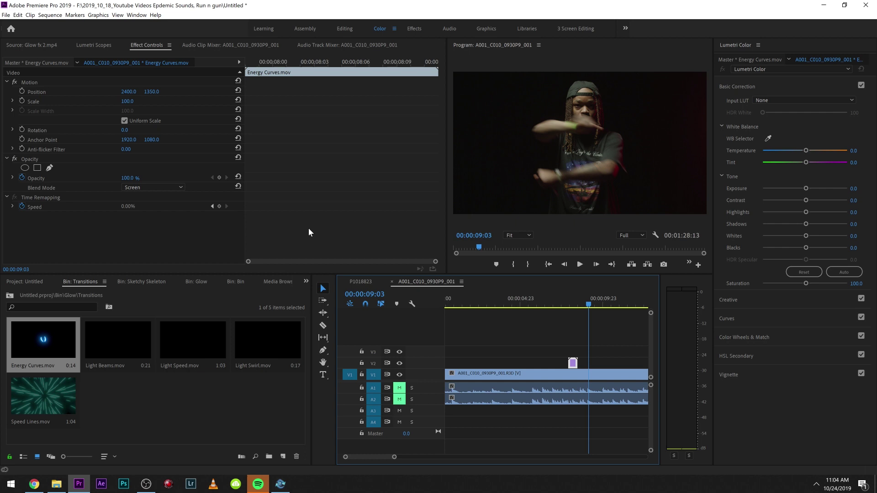
- Try the Electricity Short.mov wrap on track V2 just after the Energy Curves clip, then delete it
click(9, 296)
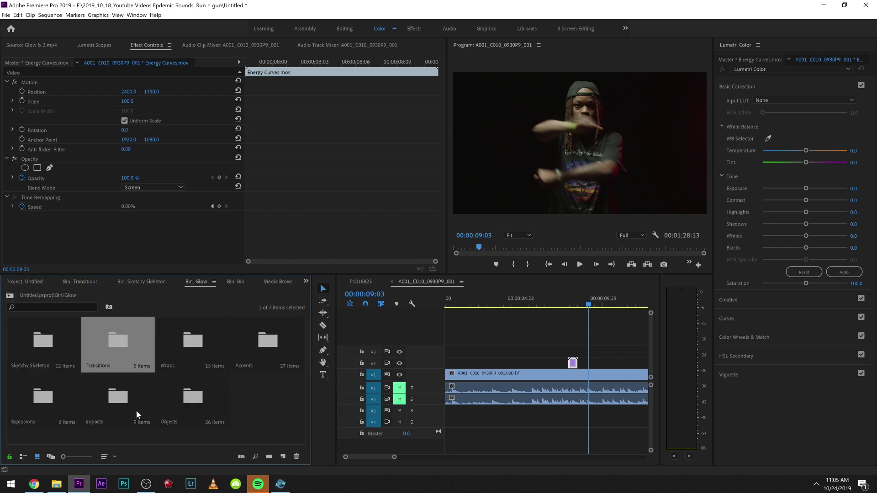
double_click(217, 345)
drag(263, 395, 593, 363)
drag(584, 302, 570, 304)
key(space)
drag(605, 349, 583, 362)
key(Delete)
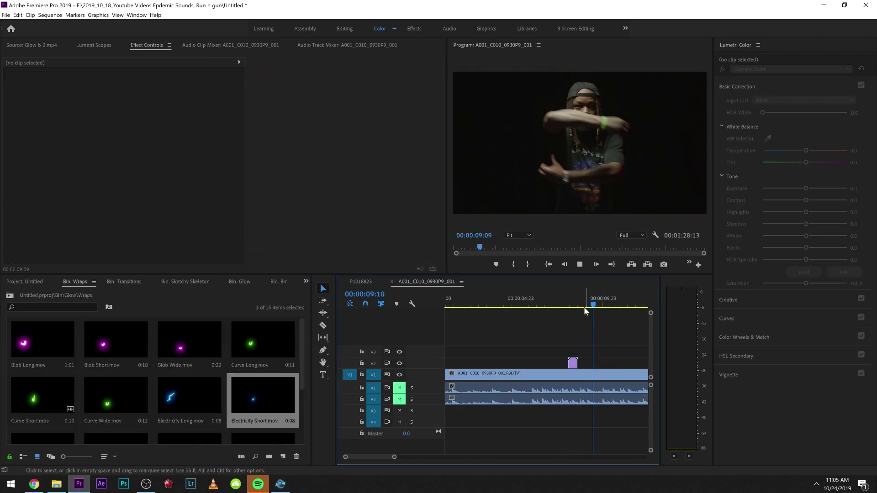
- Review the footage following the Energy Curves clip for a gesture that suits another glow effect
click(581, 303)
key(minus)
key(minus)
key(minus)
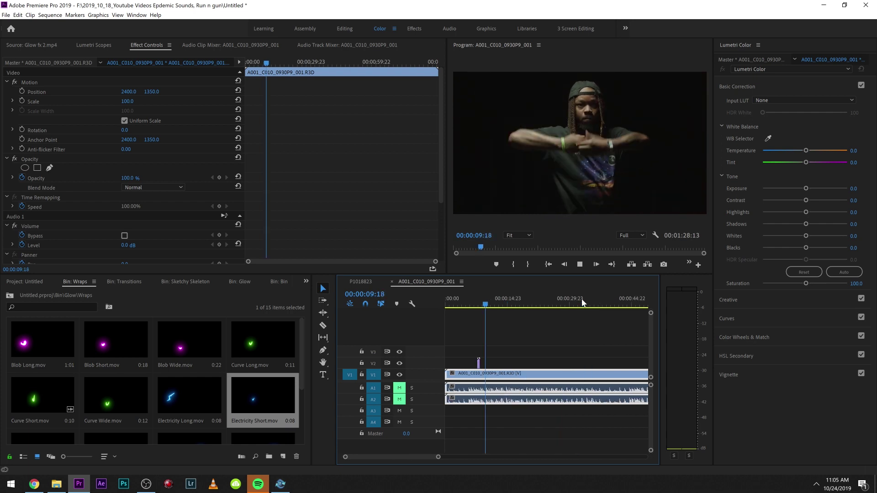
key(minus)
key(equal)
key(equal)
key(equal)
key(equal)
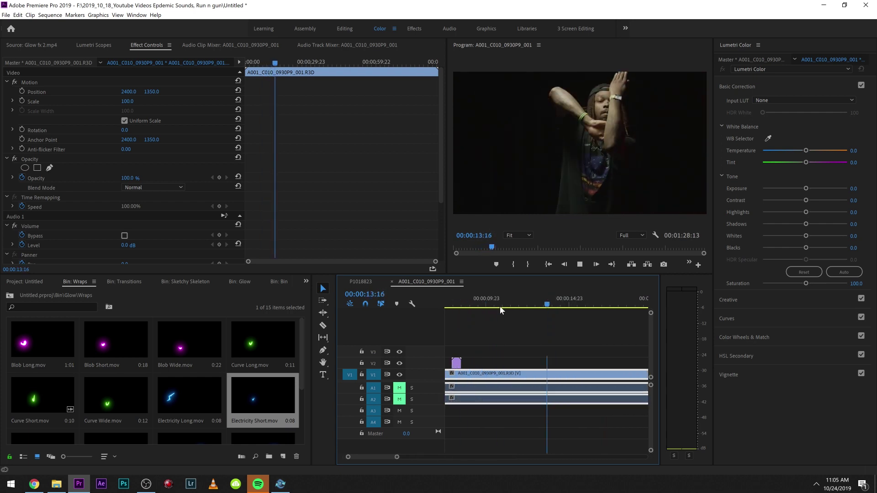
key(equal)
key(minus)
key(minus)
key(equal)
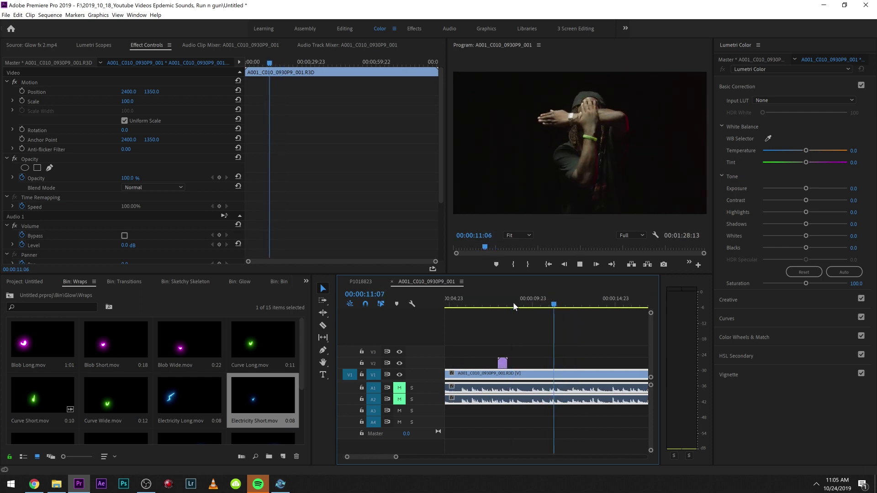
- Replay the section after the Energy Curves clip and park the playhead on the arm gesture at 00:00:09:08
click(511, 305)
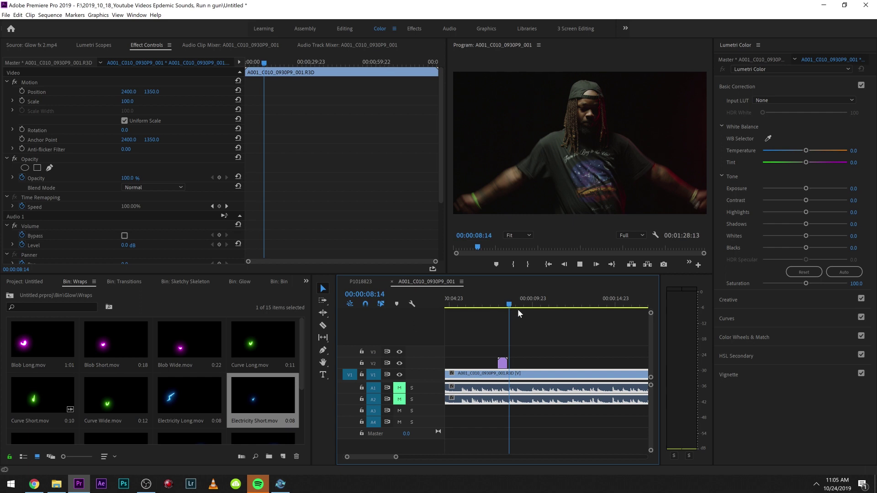
key(space)
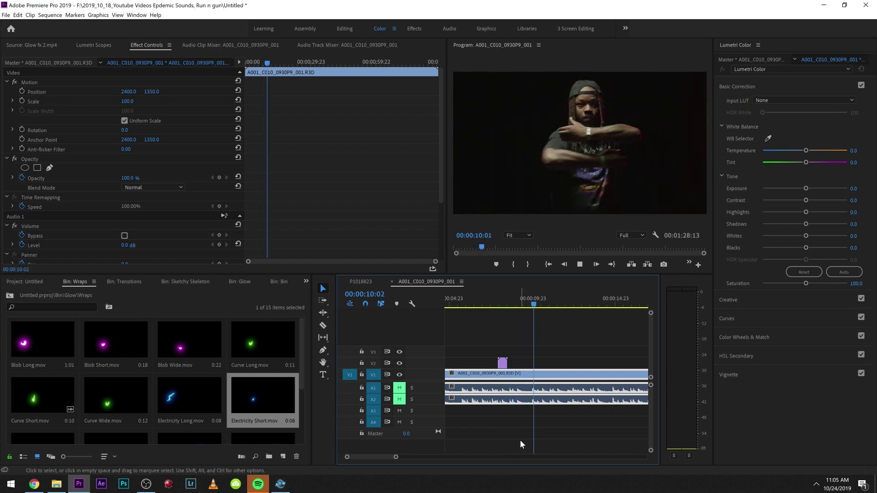
key(space)
click(530, 303)
click(516, 306)
key(space)
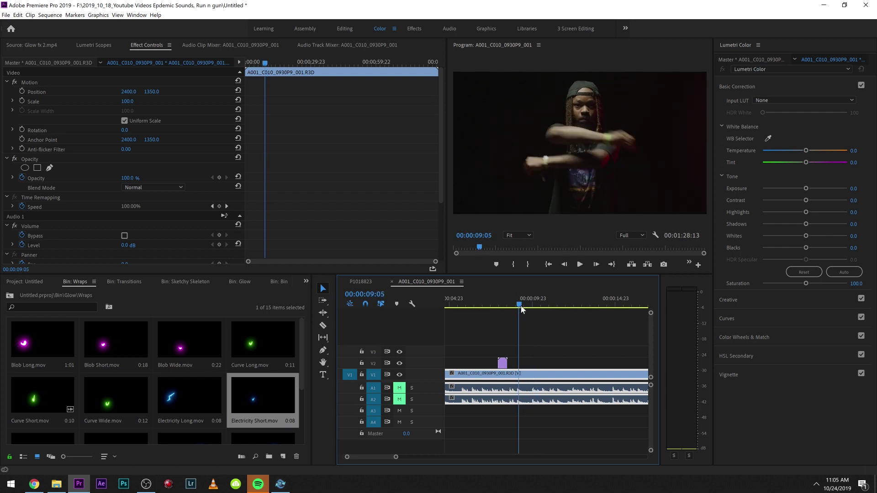
click(527, 306)
drag(526, 306, 522, 305)
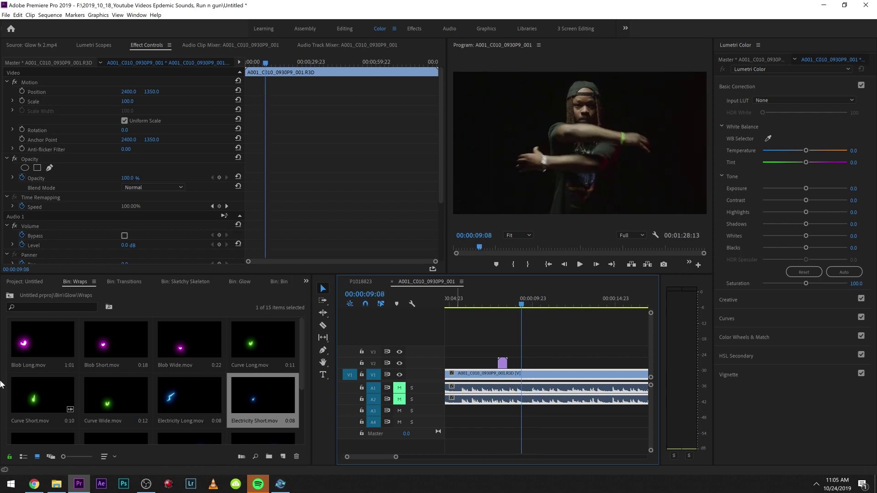
- Sort the folders in the Glow bin by name
click(9, 296)
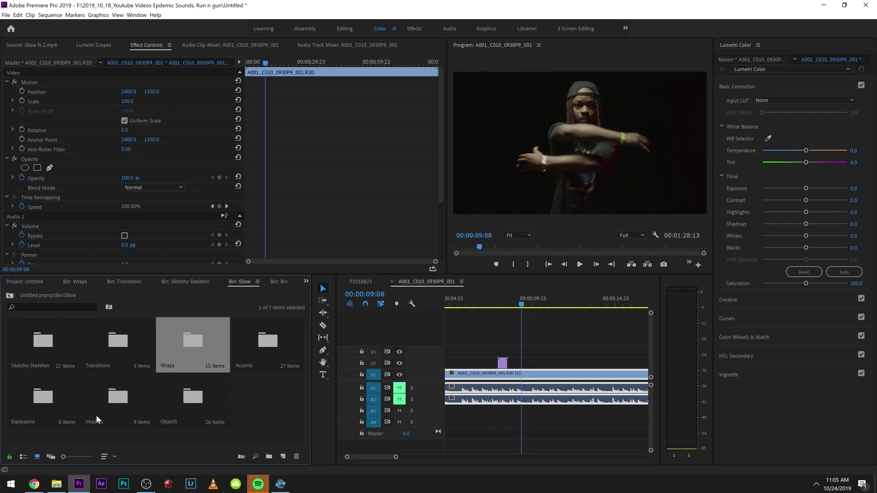
click(98, 455)
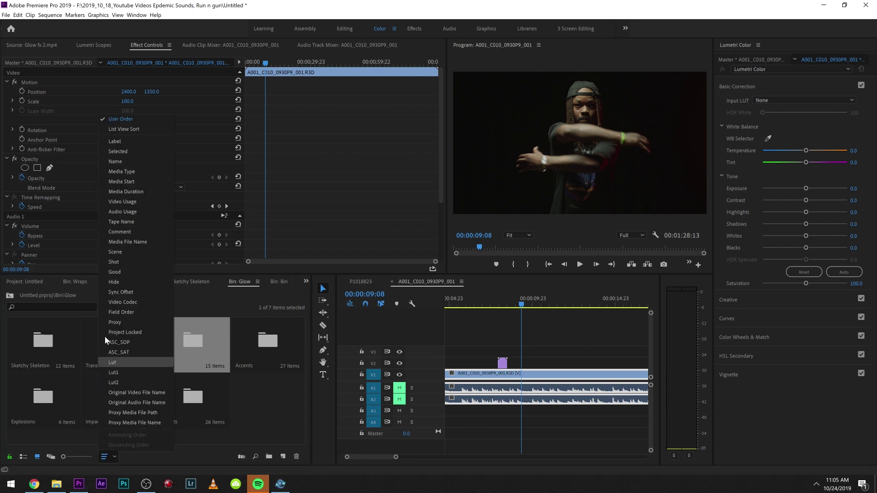
click(114, 161)
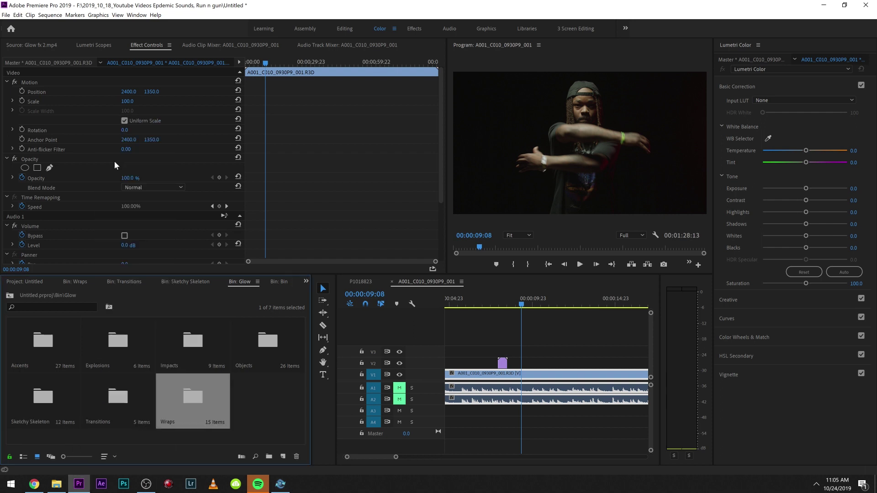
- Place Spinner.mov from the Accents folder on track V2 at about 9 seconds, after Energy Curves, and check its frame at 00:00:09:00
double_click(50, 343)
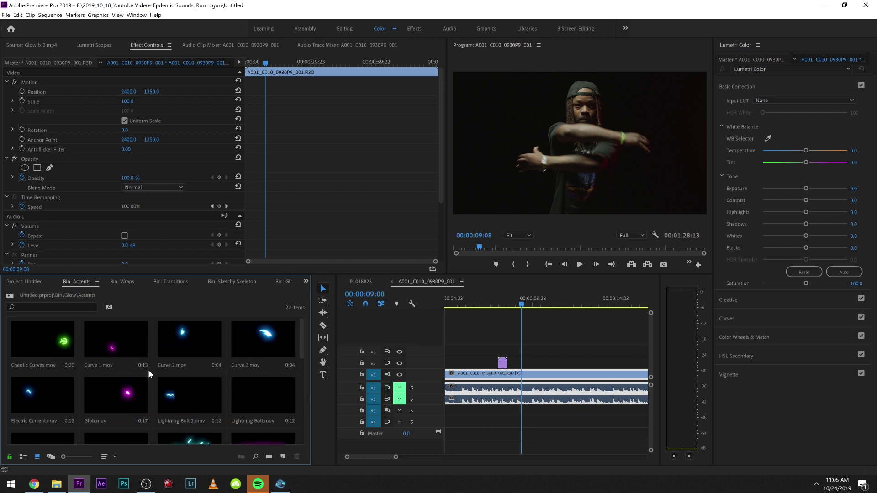
scroll(148, 369, down, 5)
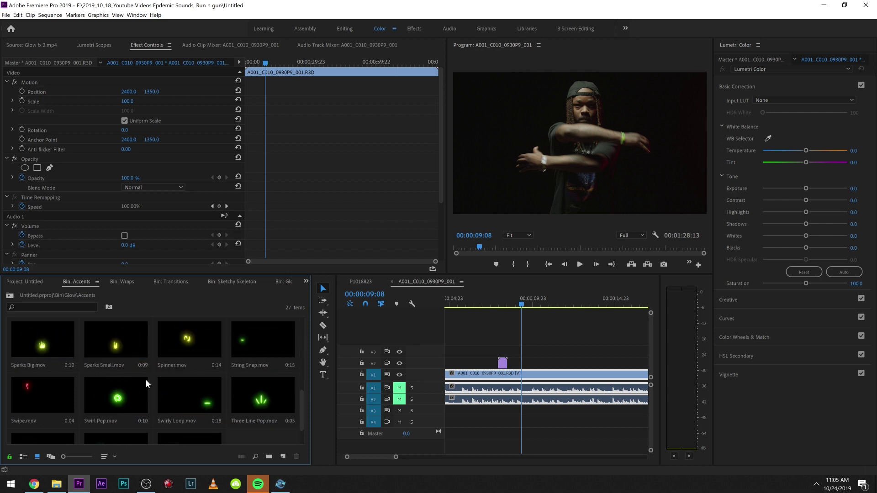
drag(186, 324, 519, 363)
click(516, 303)
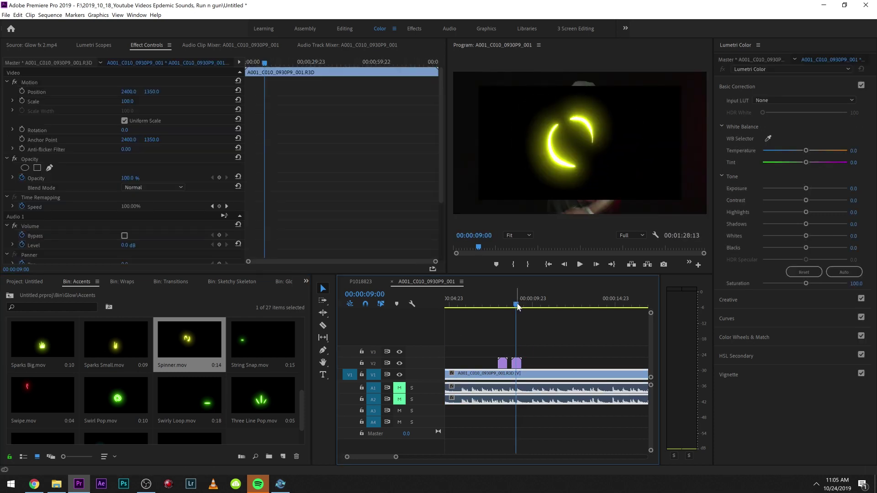
- Set the blend mode of the Spinner.mov clip on track V2 to Screen
click(516, 363)
click(168, 185)
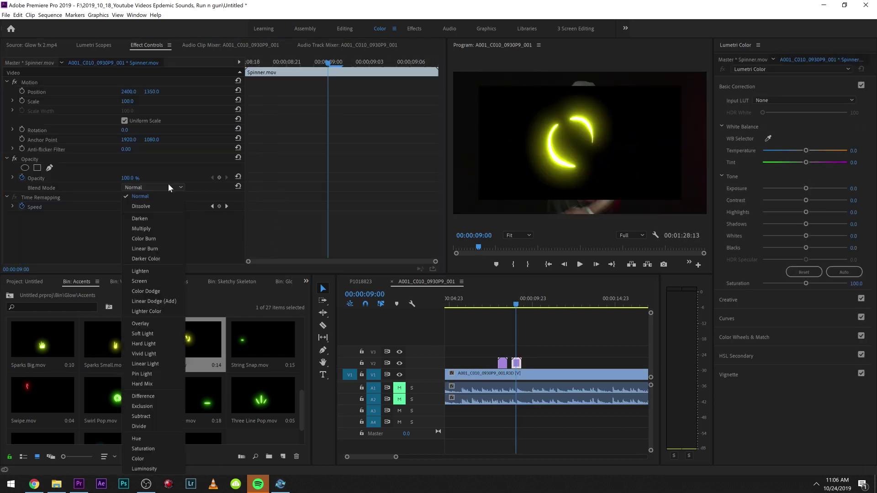
click(159, 279)
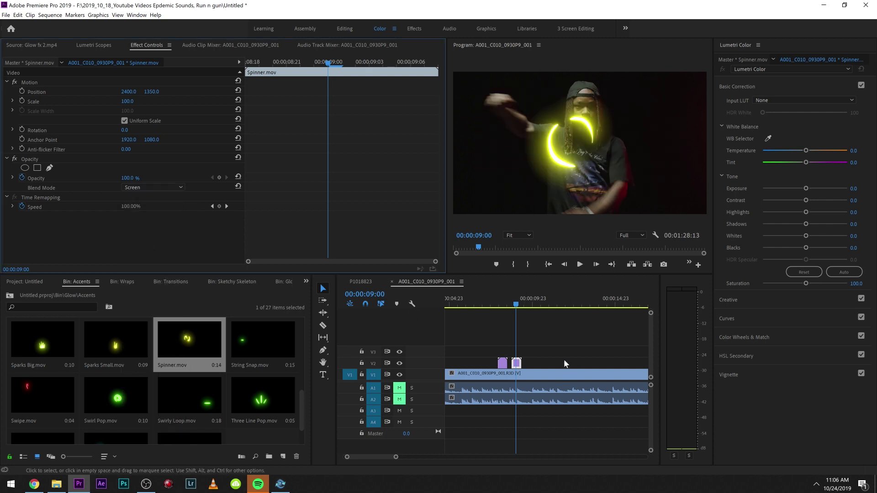
- Preview Spinner.mov over the arm gesture and shift the clip later on V2 so it starts at about 00:00:09:05
click(545, 347)
key(=)
key(=)
key(=)
drag(546, 305, 520, 313)
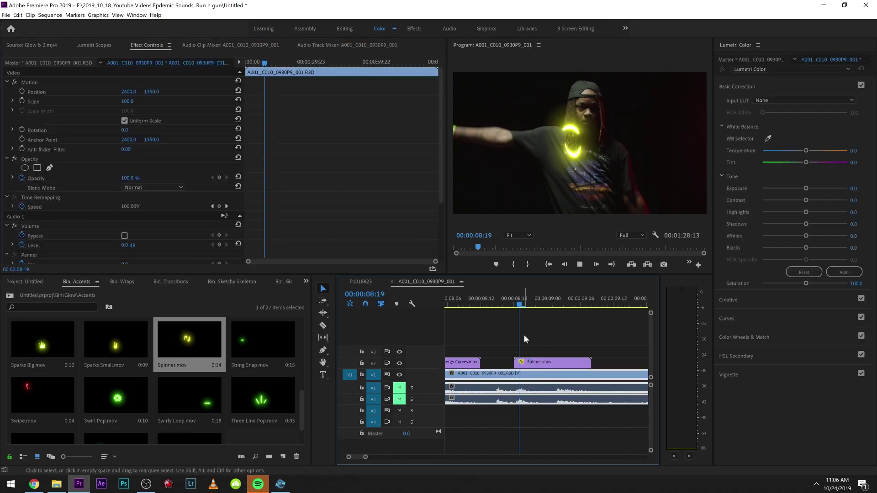
key(space)
key(space)
drag(527, 365, 623, 362)
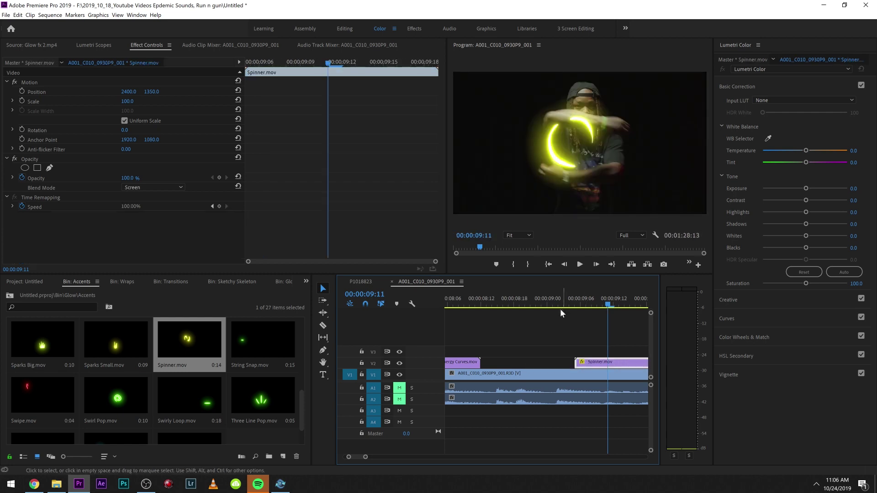
- Play back the shifted Spinner clip against the arm gesture and park the playhead at its start, 00:00:09:05
click(542, 304)
key(space)
key(minus)
click(553, 300)
click(548, 302)
key(space)
click(557, 299)
drag(558, 299, 562, 300)
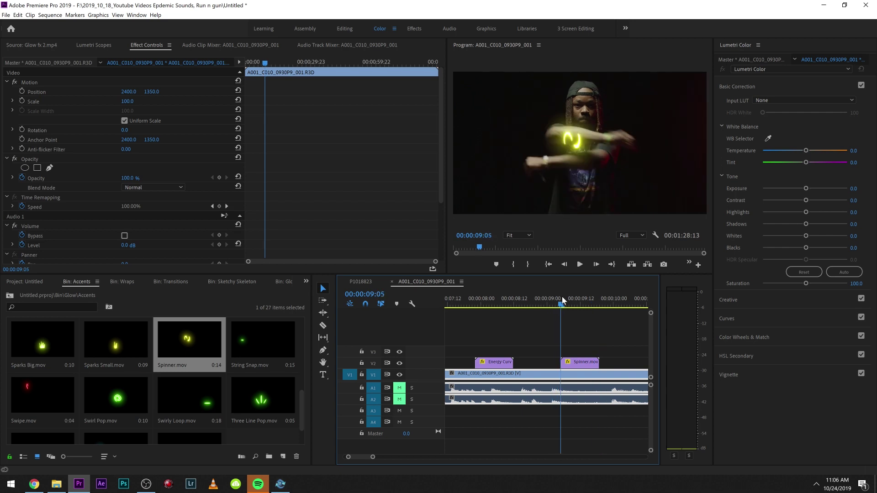
- Step through the arm gesture frame by frame and shift Spinner.mov later so it starts at 00:00:09:09
key(Right)
key(Right)
key(Right)
key(Right)
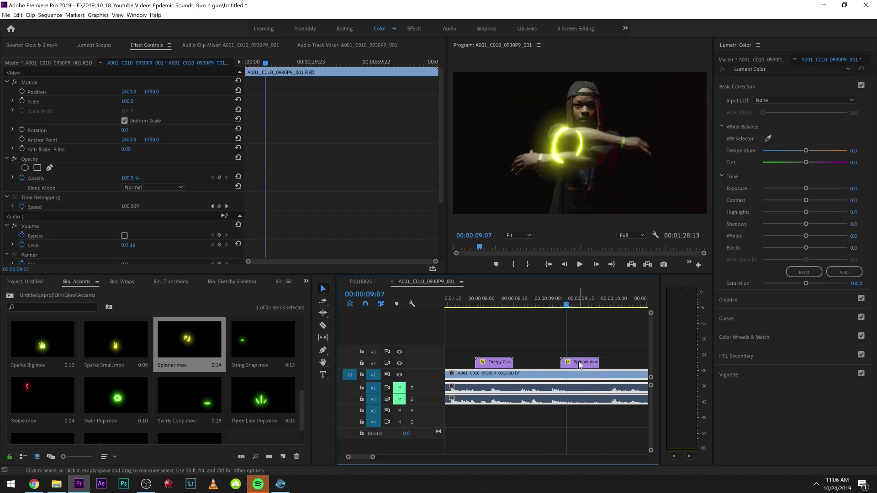
key(Right)
key(Right)
drag(579, 364, 588, 366)
- Find the frame where the gesture ends and rate-stretch Spinner.mov shorter so it ends at about 00:00:09:18
key(Right)
key(Right)
key(Right)
key(Right)
key(Right)
key(Right)
key(Right)
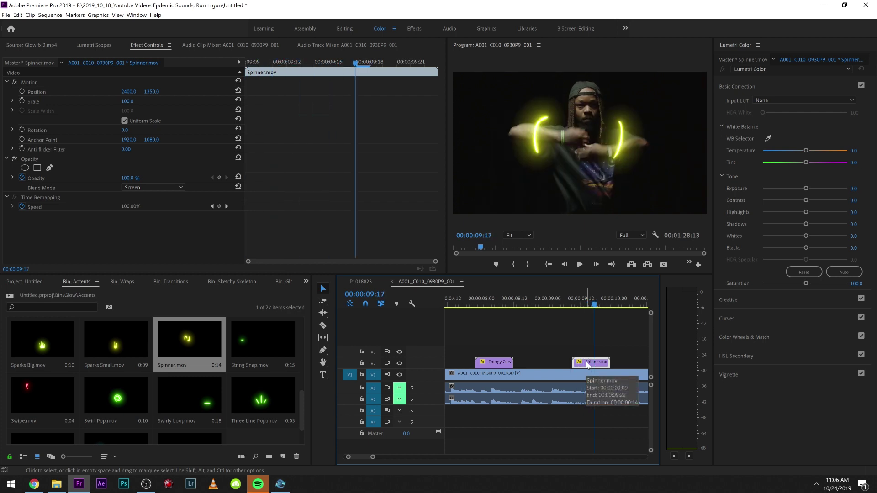
key(r)
drag(608, 364, 596, 364)
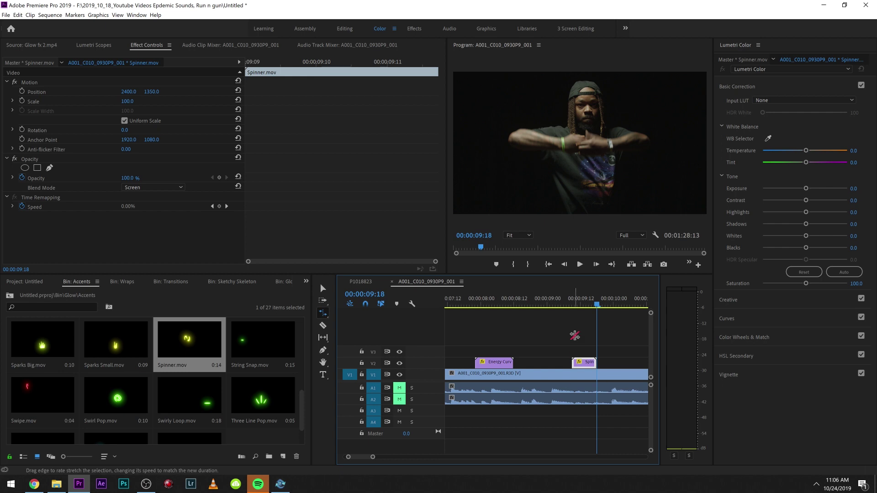
- Play back the sped-up Spinner clip and enable Position, Scale and Rotation keyframing at its first frame, 00:00:09:09
click(562, 305)
key(space)
drag(562, 304, 571, 304)
key(v)
click(591, 362)
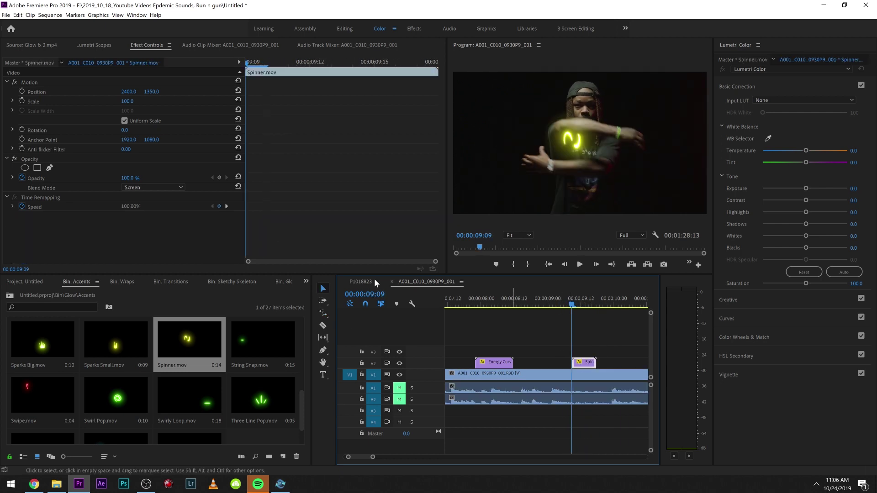
click(22, 92)
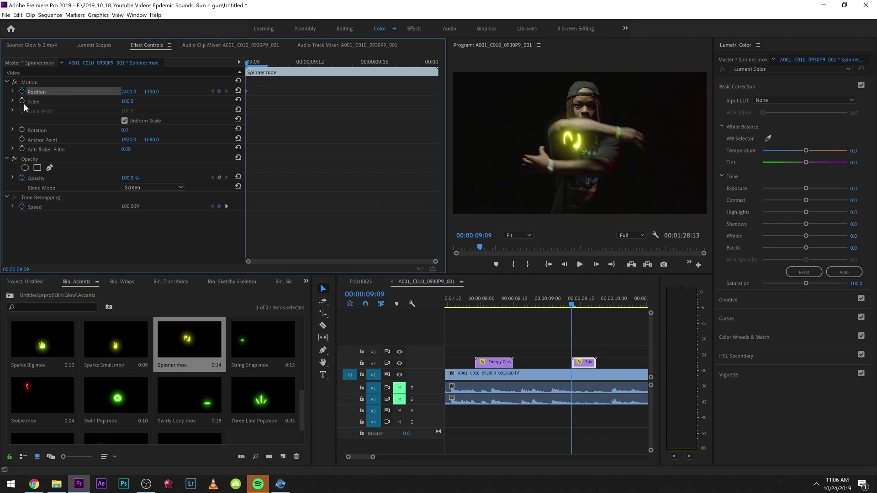
click(21, 101)
click(22, 130)
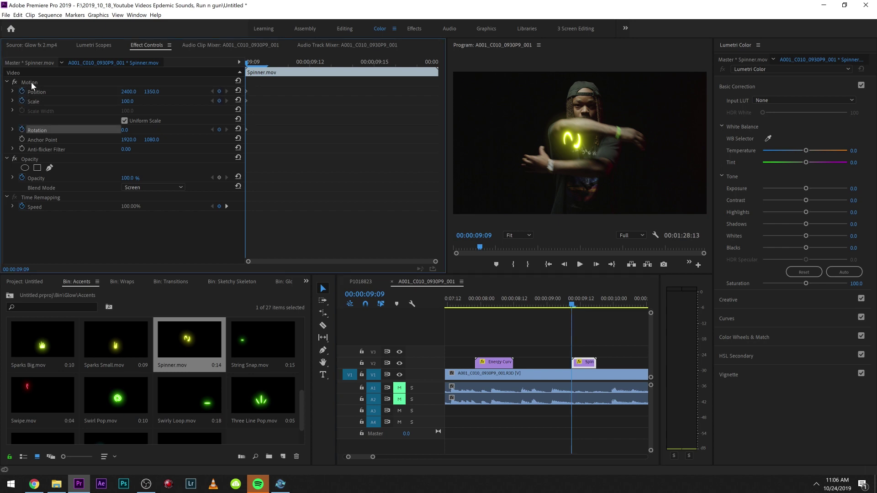
- Reposition the spinner over the dancer's arms at 00:00:09:12 and 00:00:09:13, setting the 00:00:09:13 Position keyframe to about 2607.6, 1427.9
click(30, 82)
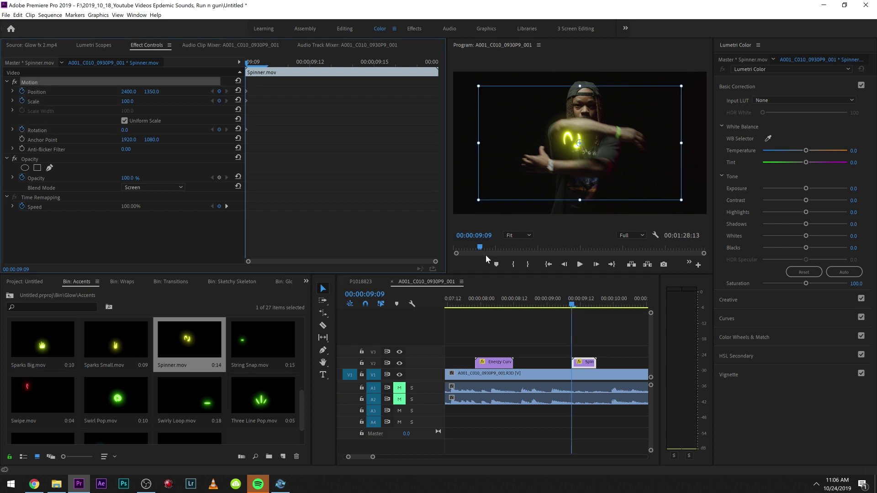
click(346, 201)
key(Right)
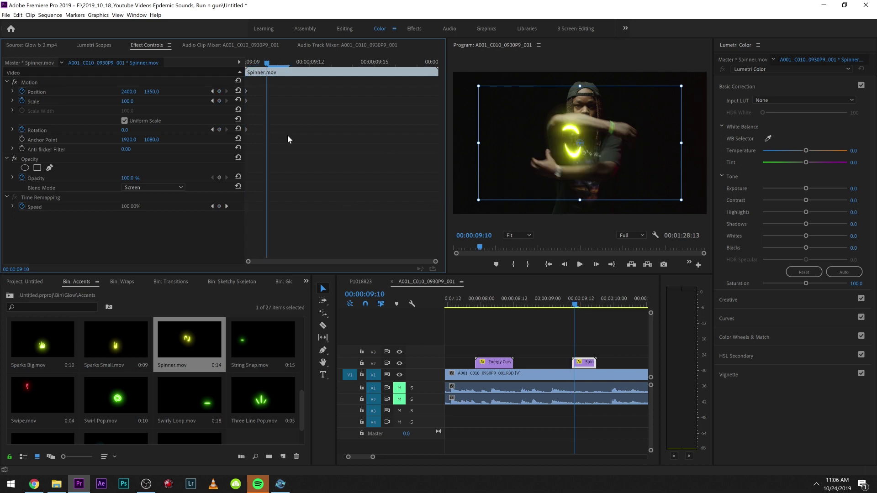
key(Right)
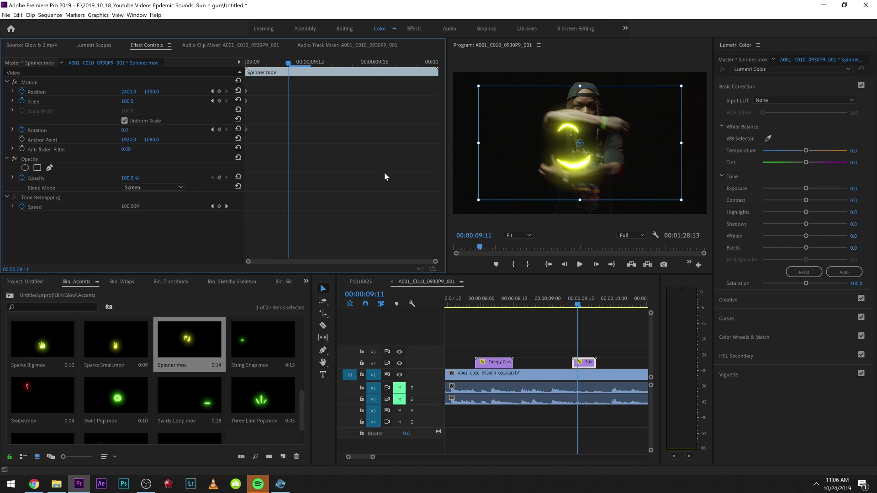
key(Right)
drag(568, 185, 558, 184)
key(Right)
click(273, 178)
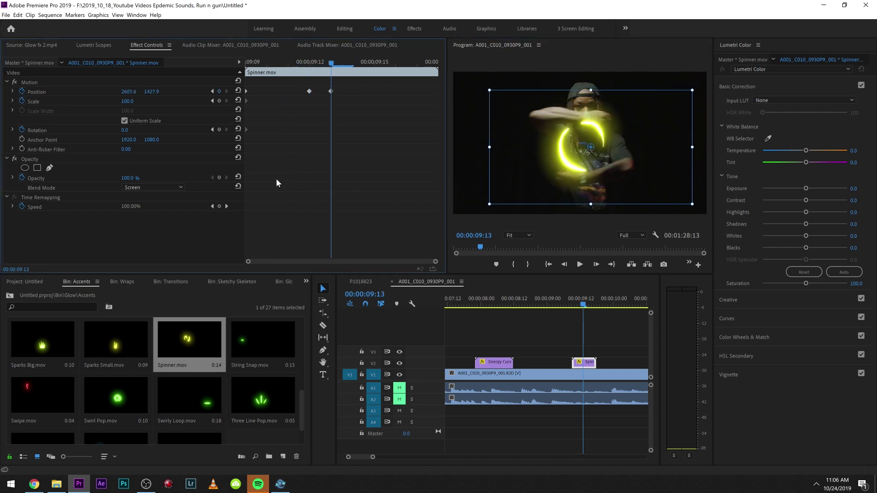
- At 00:00:09:14, move the spinner to about 2503.8, 1410.6 and scale it down to about 86.4
key(Right)
drag(617, 168, 597, 172)
click(349, 171)
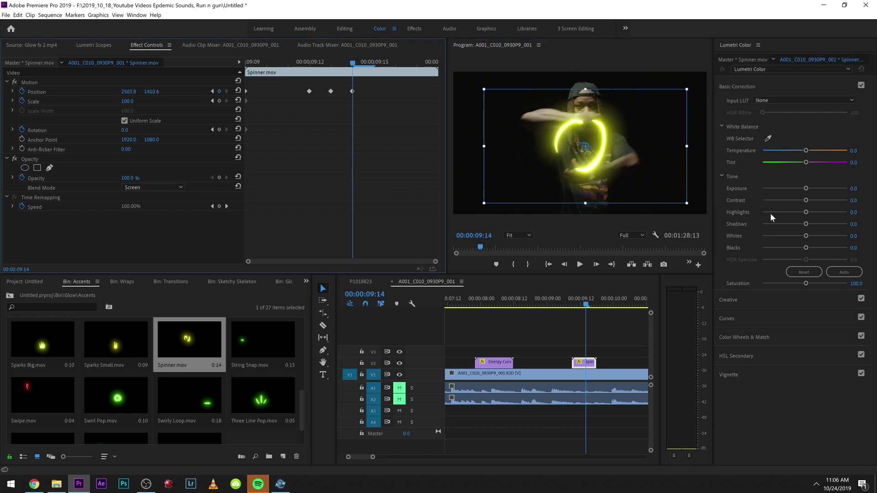
click(686, 203)
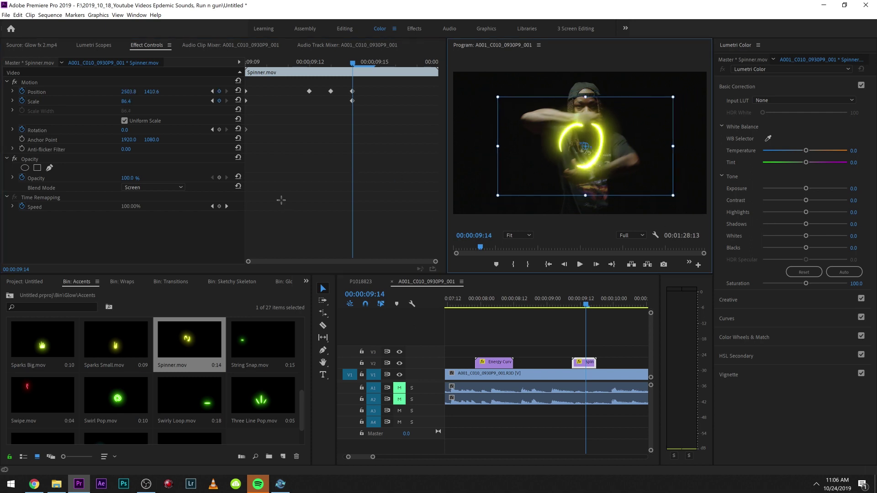
- Step through and play back the animated Spinner clip to check how it follows the arms
click(314, 199)
key(Right)
key(Right)
key(Right)
key(space)
click(567, 299)
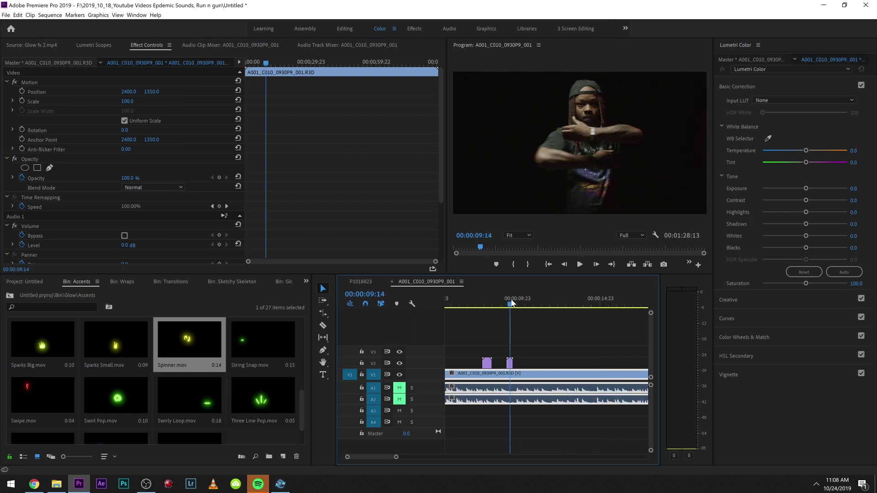
- At 00:00:09:17, move the spinner to about 2322.2, 1471.2 and rotate it to about -0.9° to match the elbows
click(510, 303)
click(511, 300)
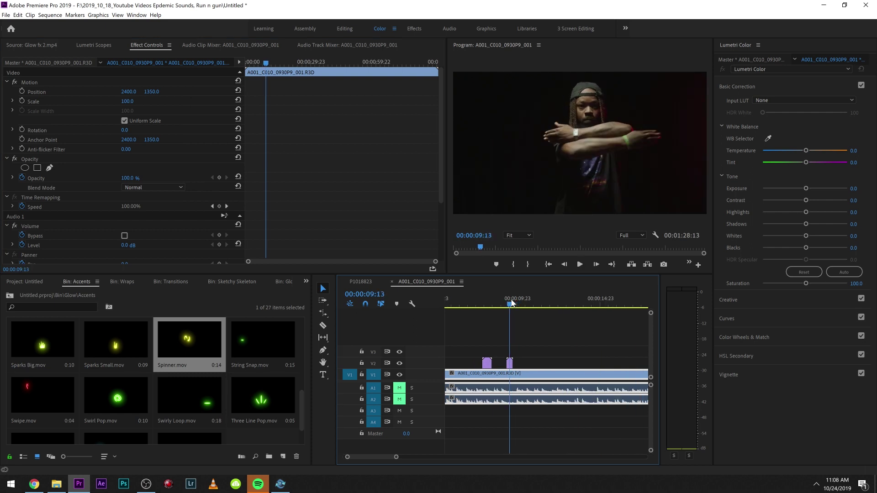
drag(513, 302, 513, 304)
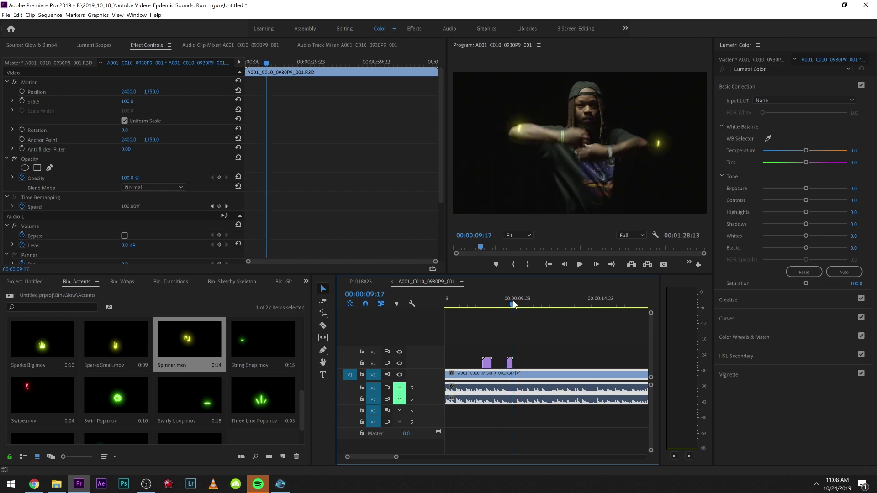
click(509, 363)
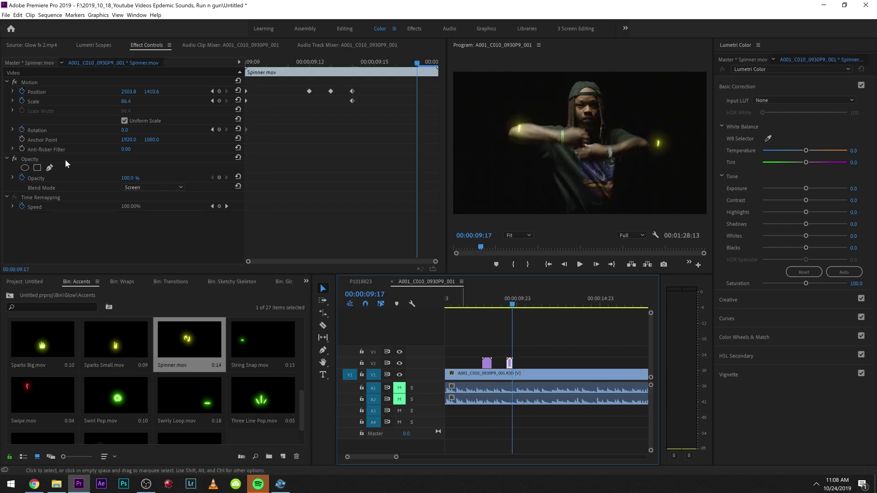
click(40, 84)
drag(554, 172, 545, 174)
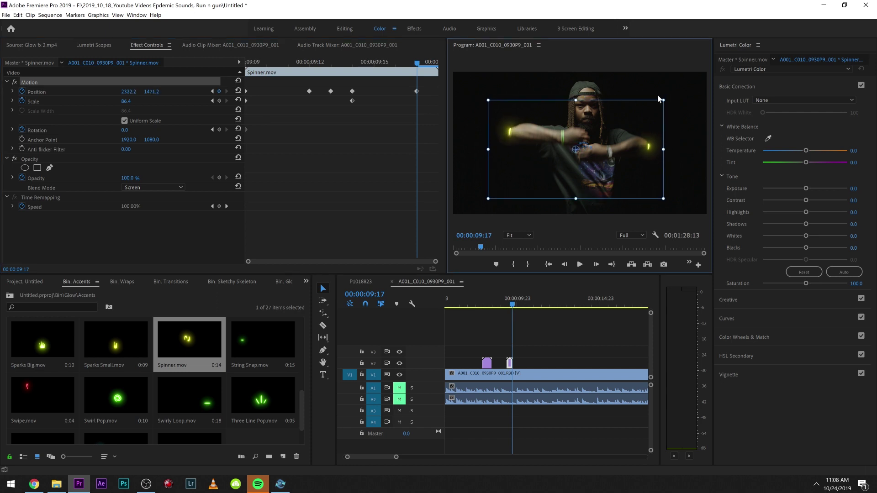
mouse_move(669, 99)
mouse_down()
mouse_move(666, 91)
mouse_move(670, 97)
mouse_up()
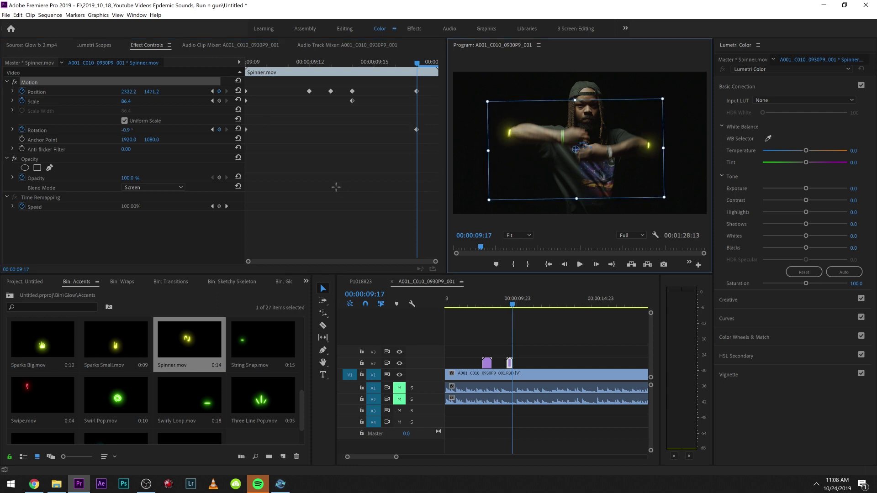
click(336, 190)
key(Right)
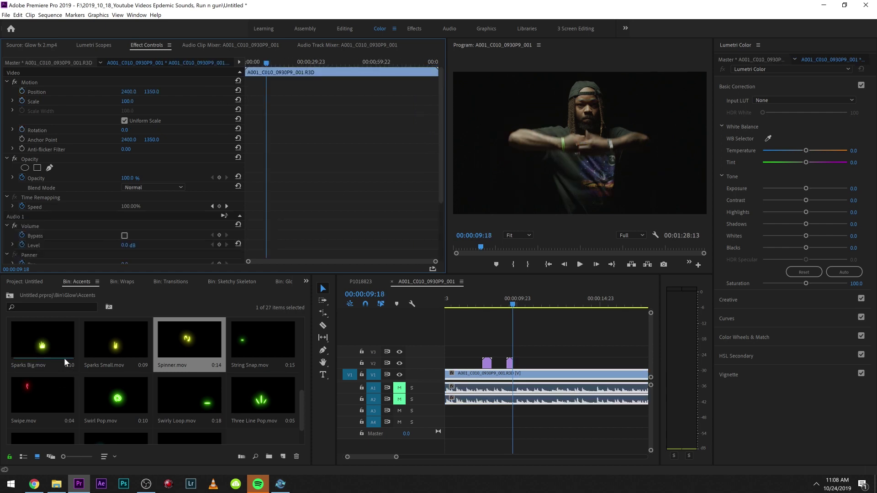
- Browse the clips in the Accents folder and return to the parent Glow bin
scroll(51, 347, down, 1)
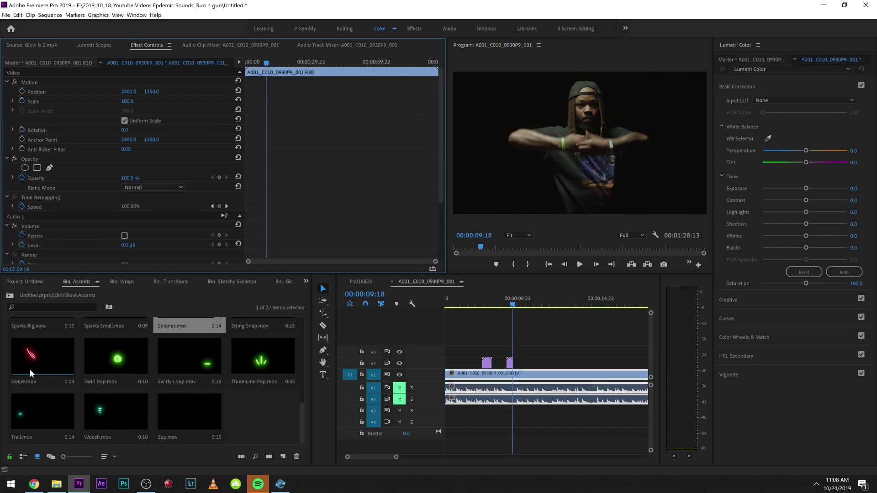
scroll(29, 369, up, 2)
scroll(30, 374, up, 2)
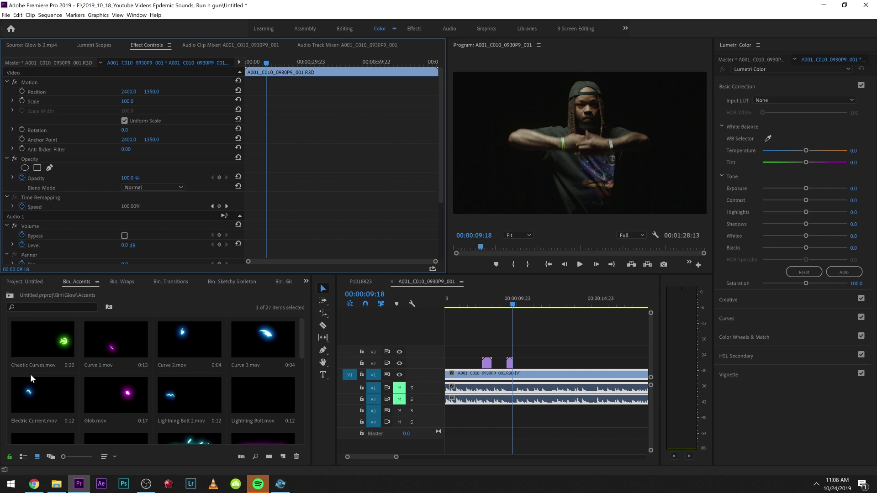
click(10, 296)
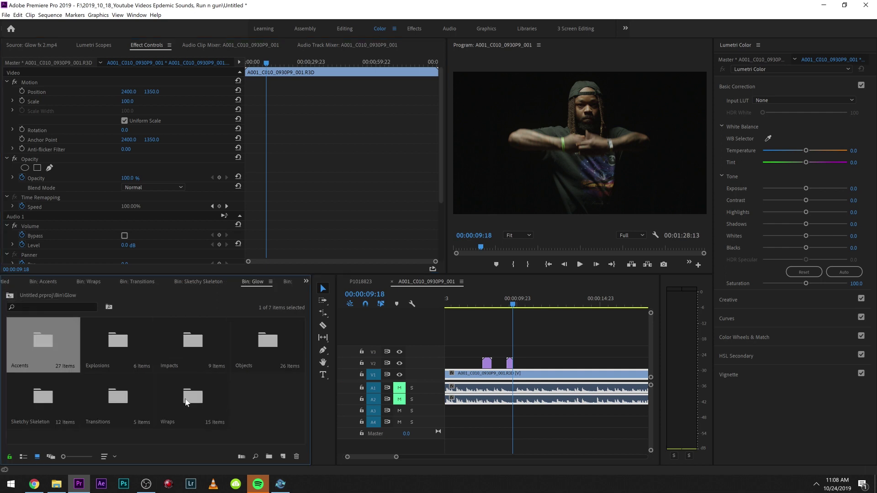
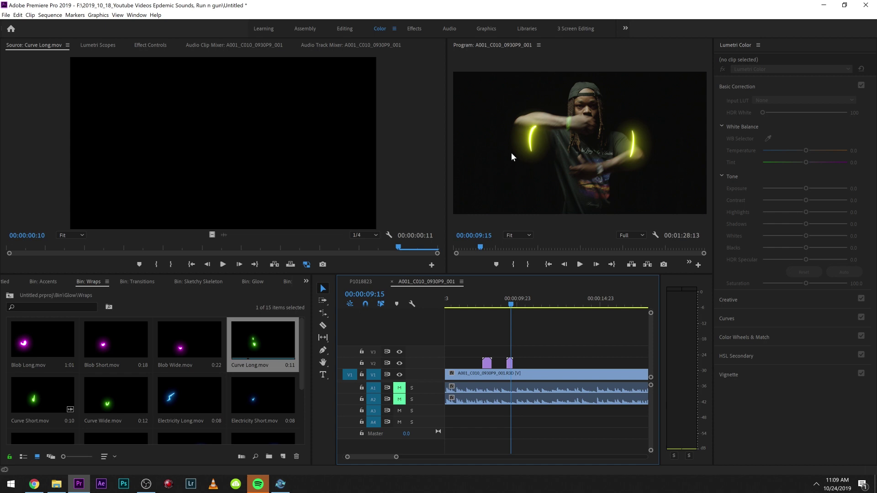
- Preview Hoop Energy Climb.mov, Hoop Energy Loop.mov and Hoop Energy.mov from the Wraps folder
scroll(174, 428, down, 1)
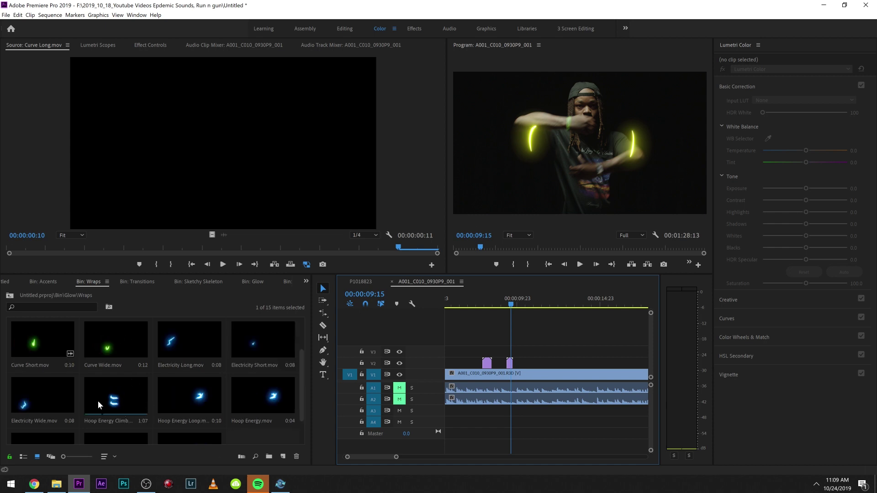
double_click(120, 405)
key(space)
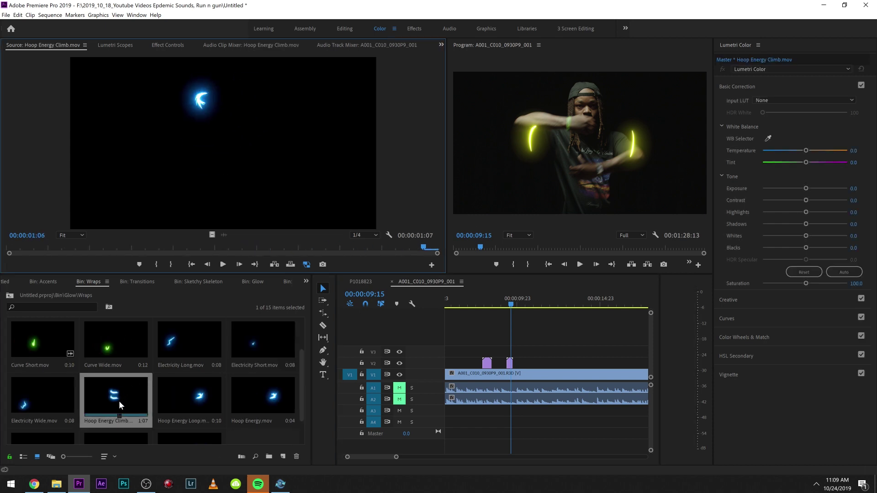
double_click(190, 400)
key(space)
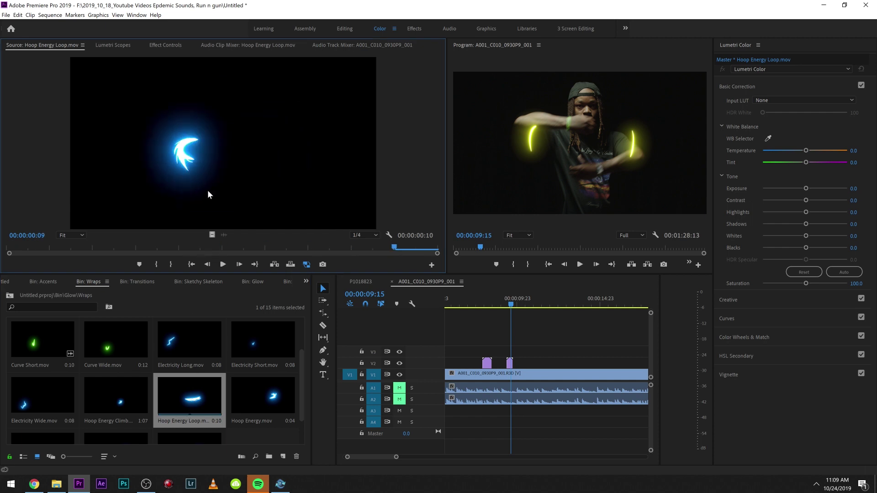
double_click(278, 392)
key(space)
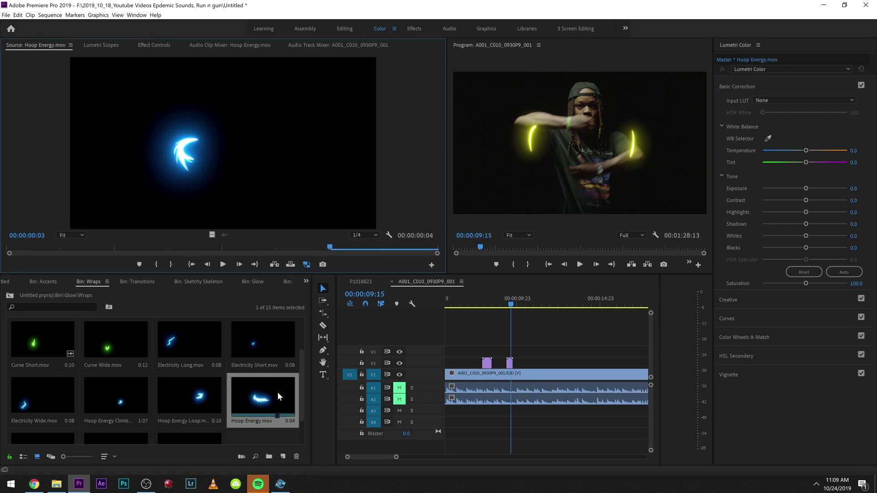
- Preview Hoop Ring.mov and Hoop Ring Loop.mov in the Wraps folder, and return to the Accents folder
scroll(171, 406, down, 1)
double_click(172, 405)
key(space)
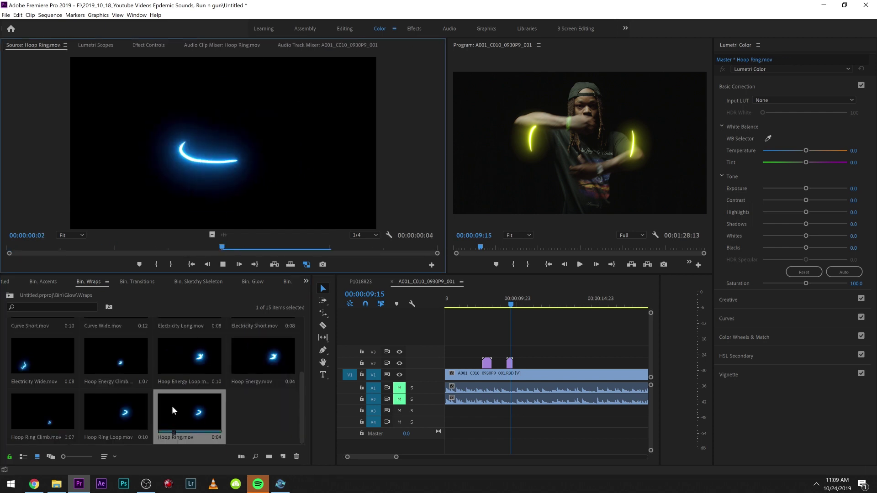
double_click(115, 397)
key(space)
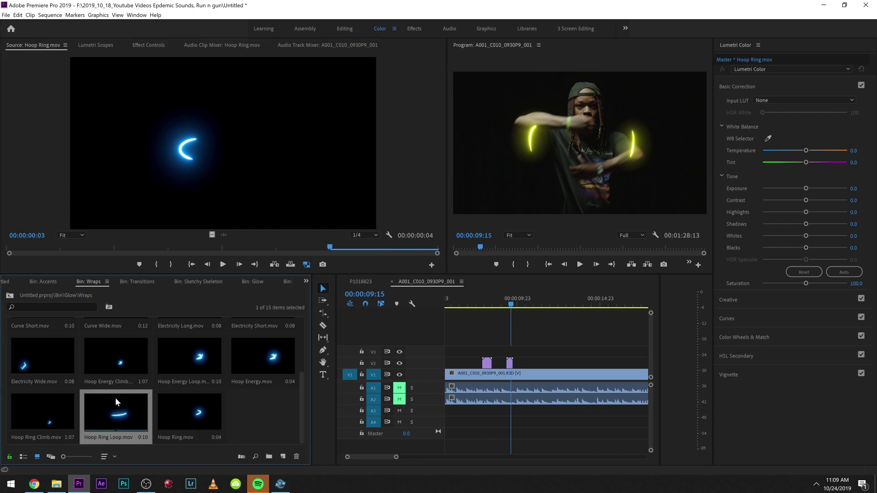
click(9, 295)
double_click(61, 335)
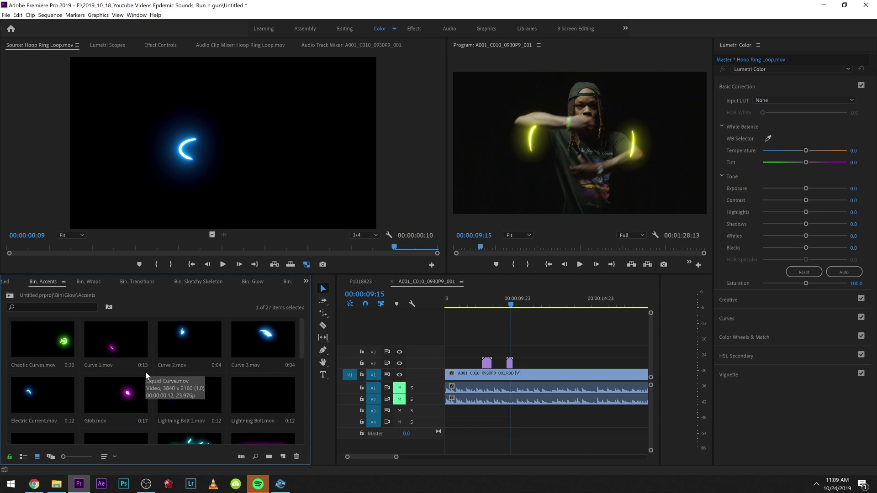
- Preview Loop Beam 1.mov, Loop Beam 2.mov, Shine.mov and Smoke.mov in the Accents folder
double_click(194, 341)
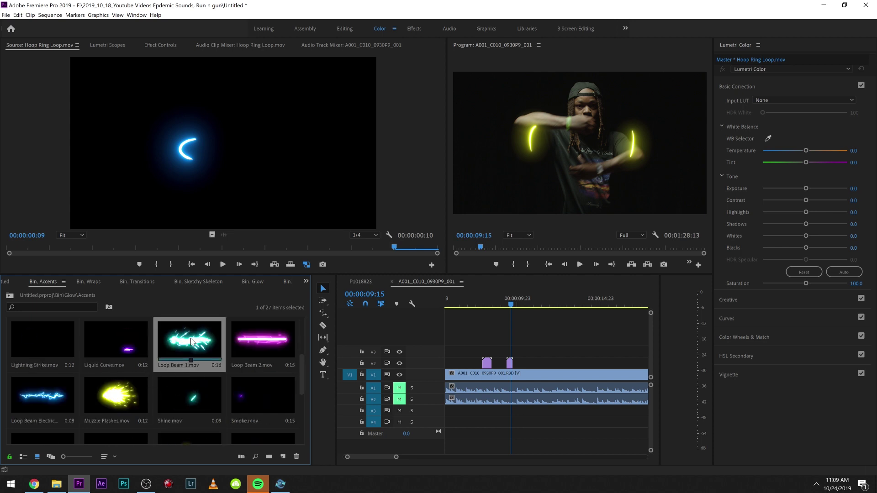
key(space)
double_click(262, 337)
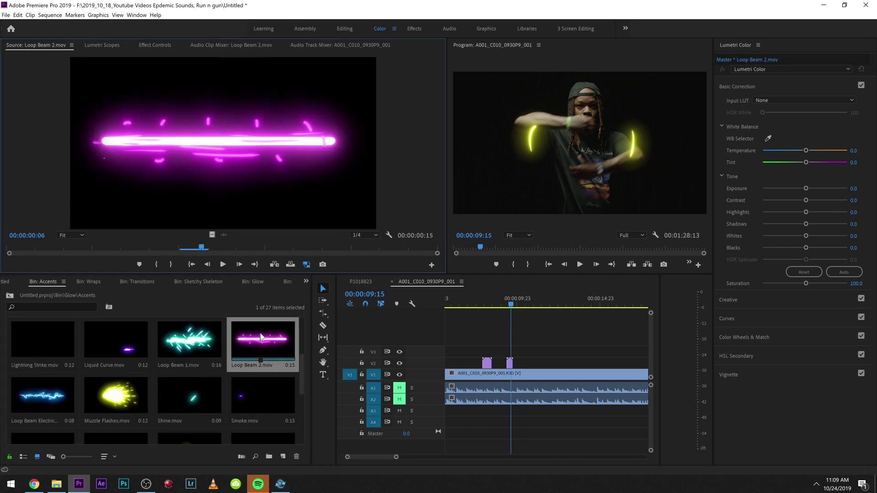
double_click(204, 385)
double_click(241, 382)
key(space)
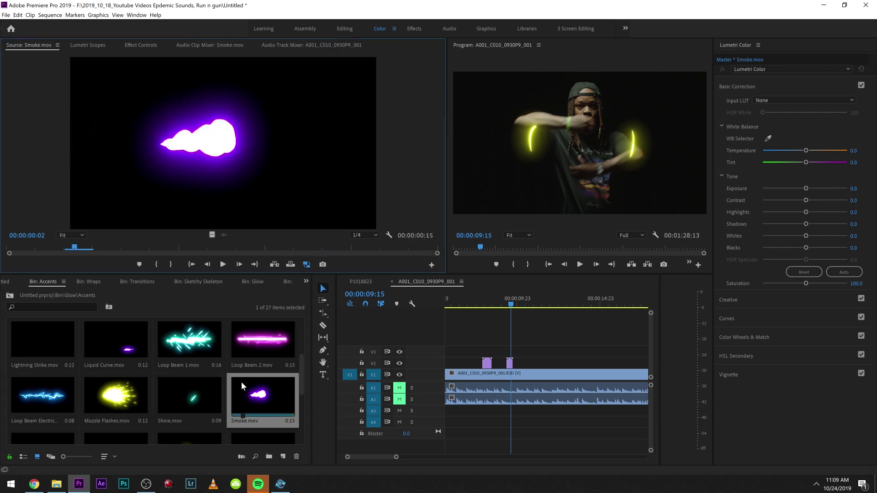
scroll(241, 381, down, 3)
scroll(6, 393, up, 6)
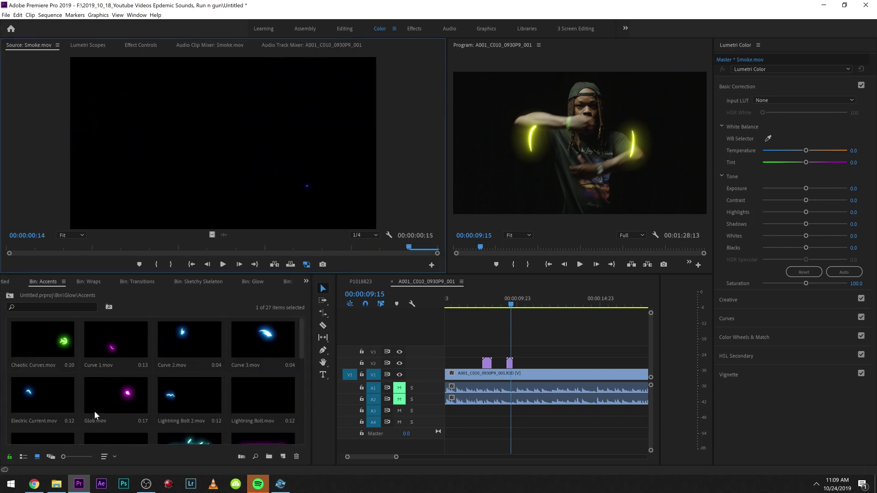
- Browse the clips in the Explosions folder and return to the parent Glow bin
click(10, 296)
double_click(100, 331)
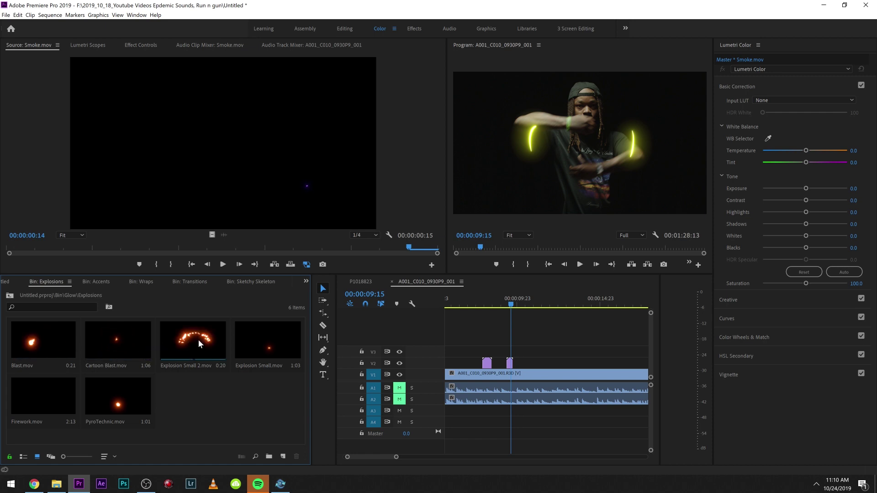
click(10, 296)
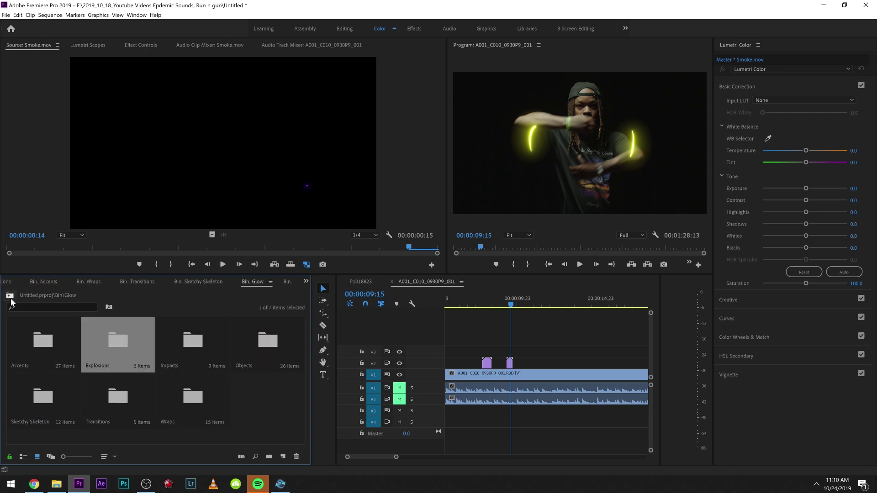
- Browse the Impacts folder, preview Zap.mov and return to the parent Glow bin
click(208, 334)
double_click(207, 335)
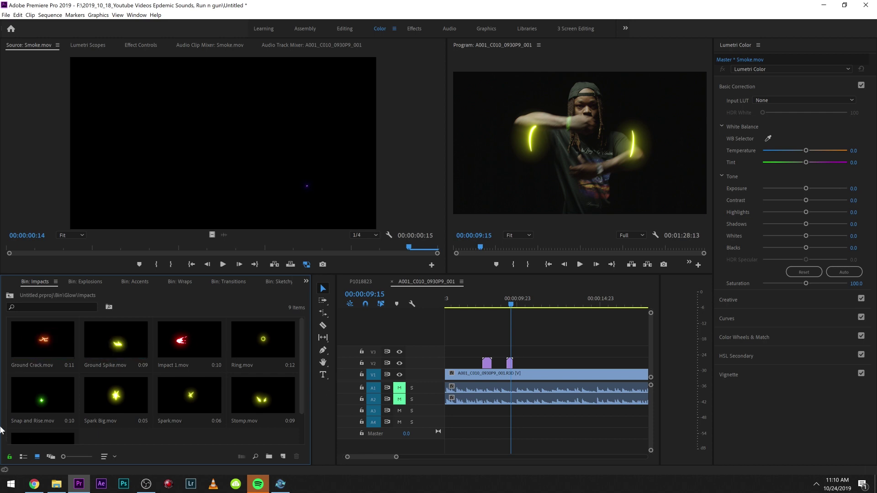
scroll(39, 368, down, 1)
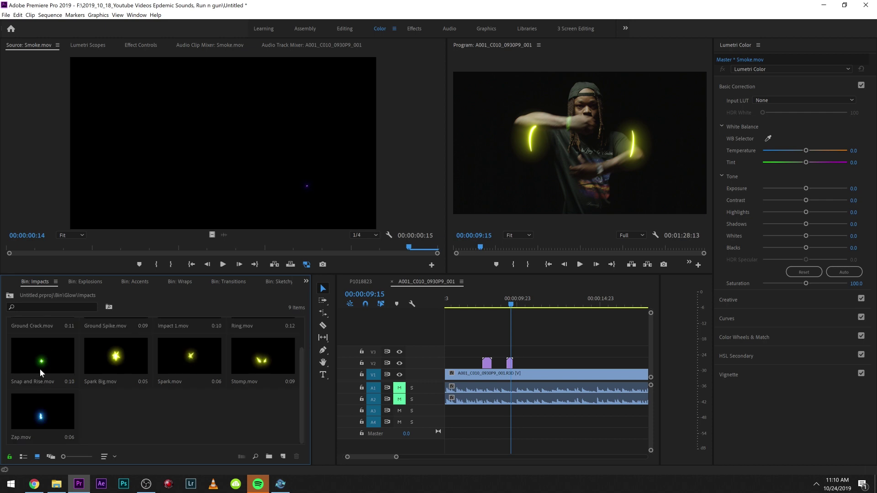
double_click(37, 417)
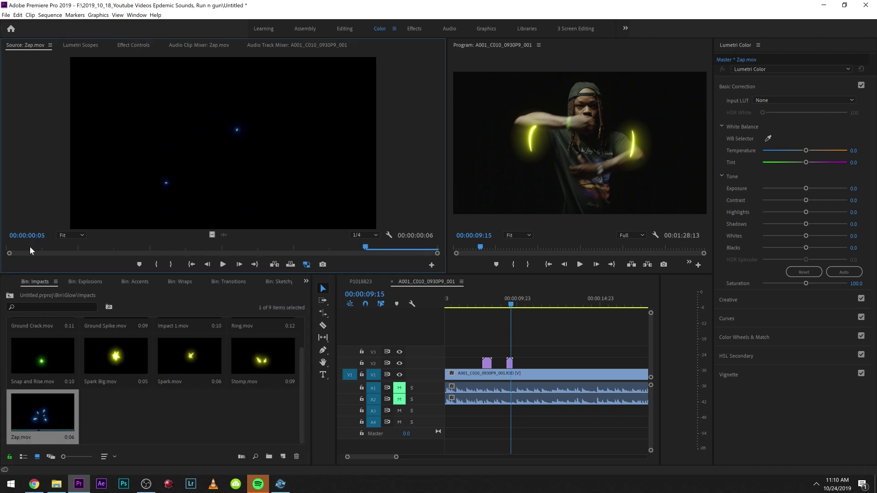
click(9, 295)
- Browse the clips in the Objects folder and save the project before returning to the Glow bin
double_click(254, 329)
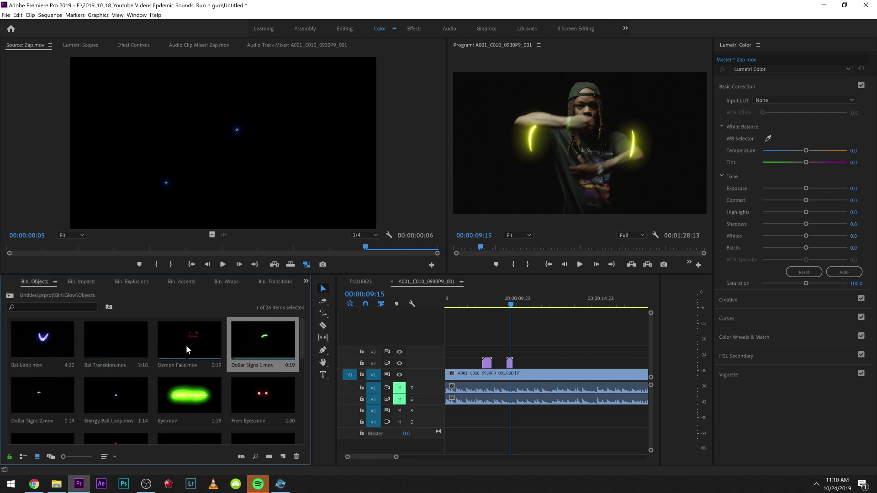
scroll(201, 351, down, 10)
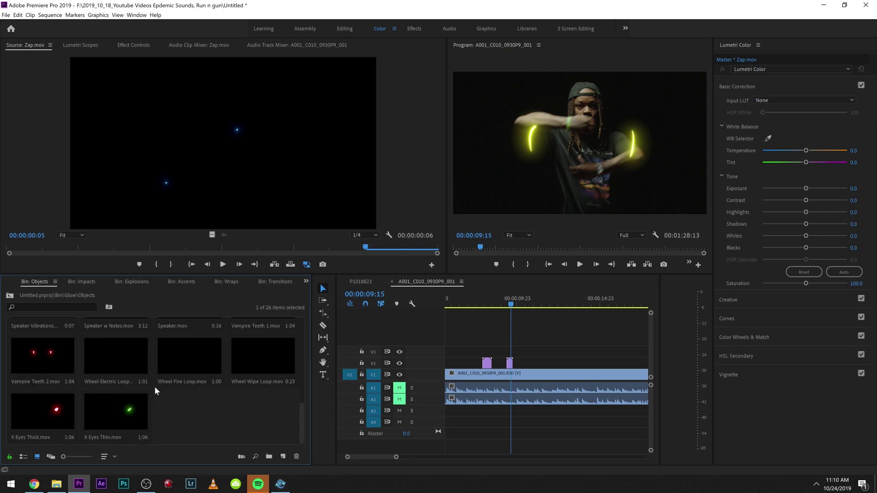
key(ctrl+s)
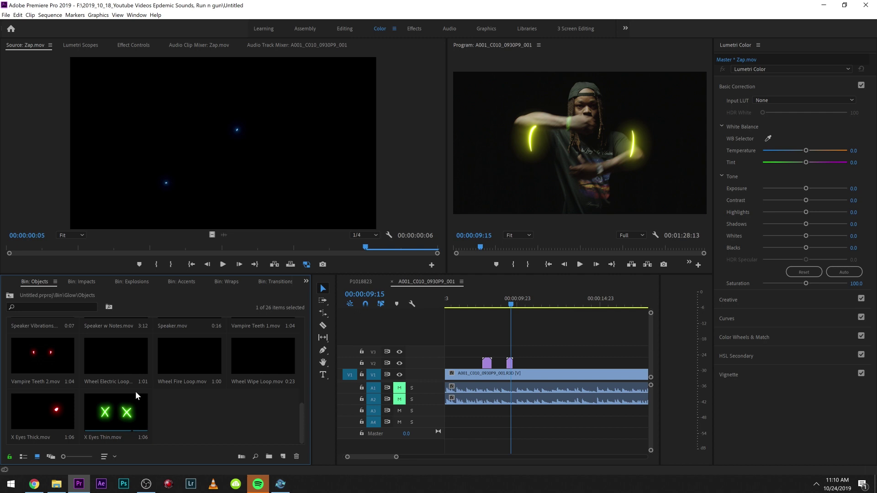
click(9, 295)
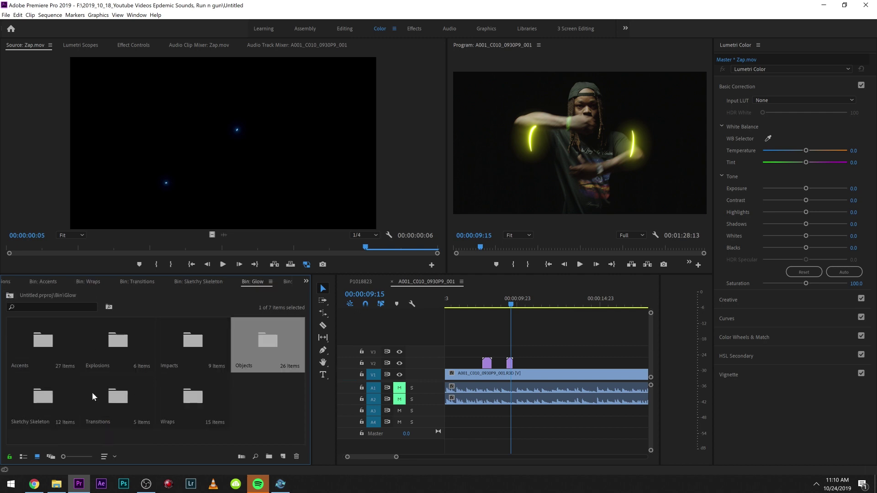
- Browse the Sketchy Skeleton folder, preview Skull Front Skeleton.mov and return to the Glow bin
double_click(53, 398)
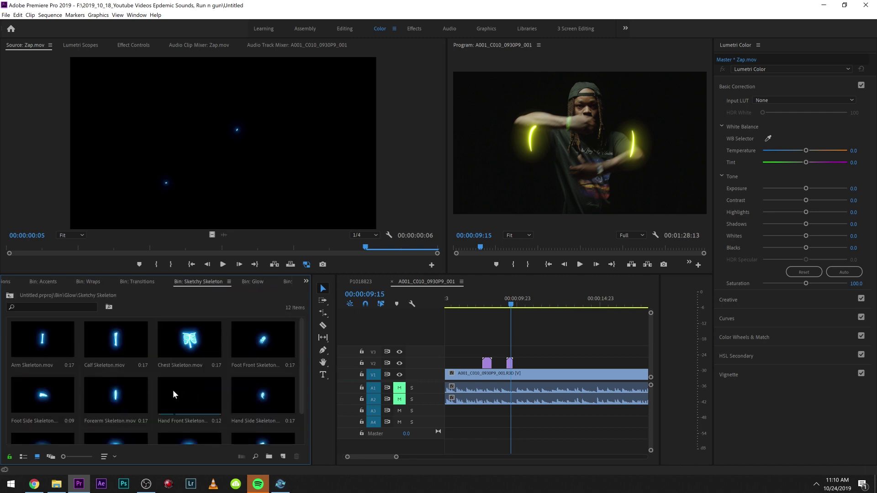
scroll(173, 390, down, 1)
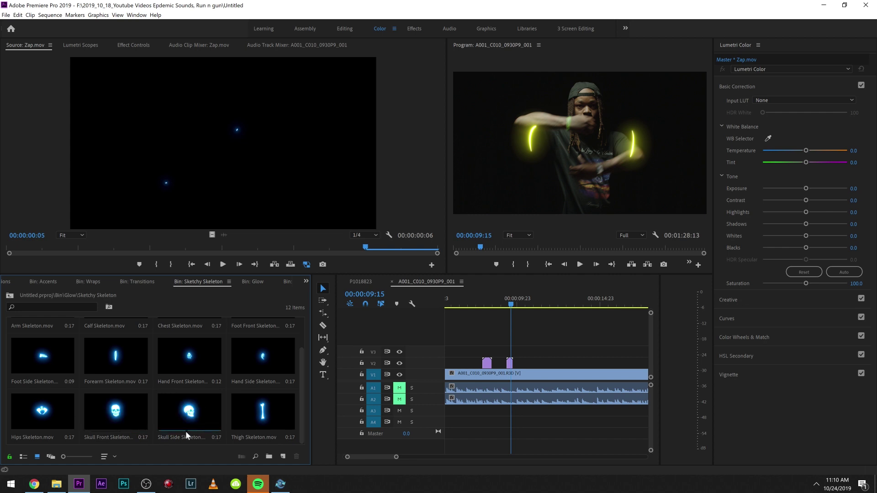
scroll(191, 423, up, 1)
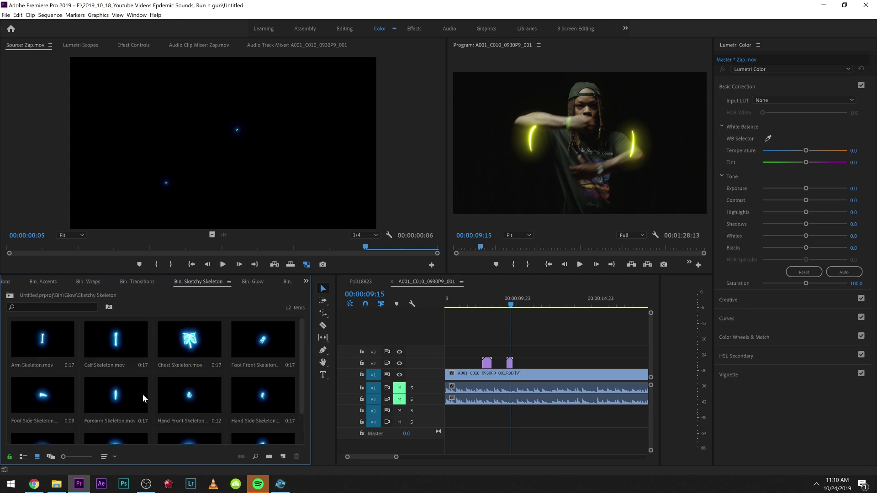
click(9, 294)
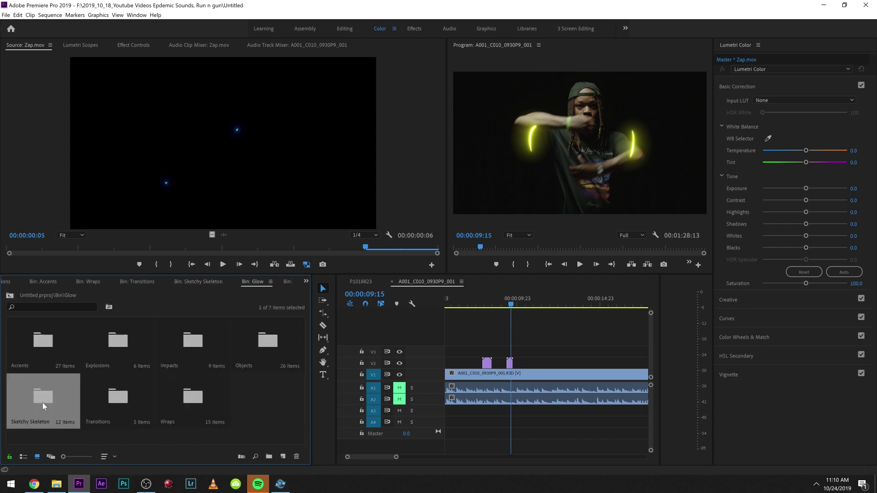
double_click(42, 403)
scroll(163, 361, down, 1)
double_click(117, 412)
key(space)
click(9, 295)
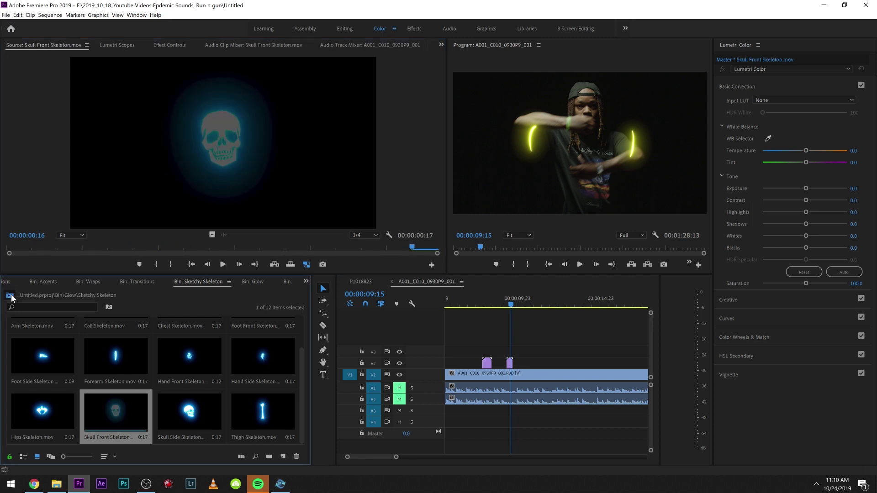
- Preview Light Beams.mov, Light Speed.mov and Light Swirl.mov in the Transitions folder, and return to the Glow bin
double_click(109, 400)
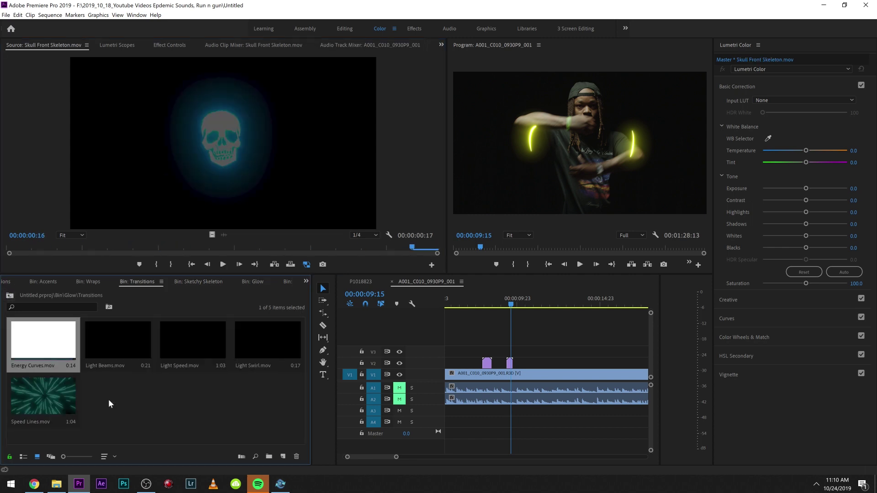
double_click(104, 331)
key(space)
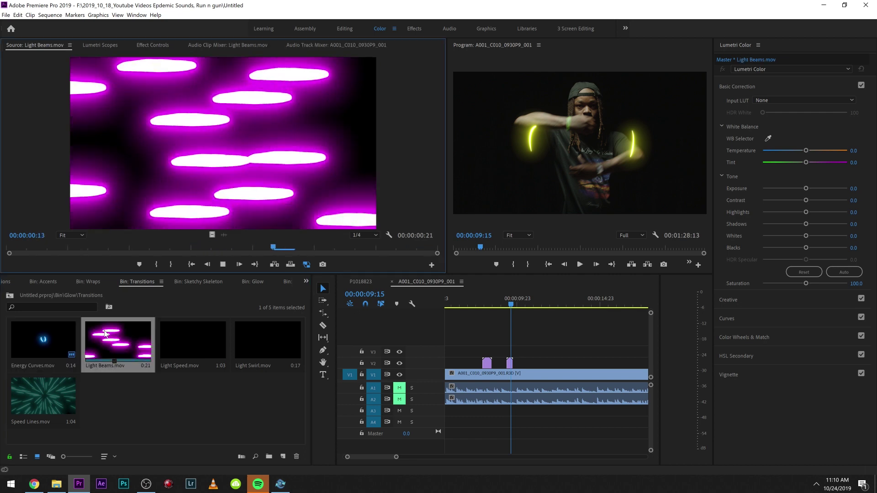
double_click(194, 336)
key(space)
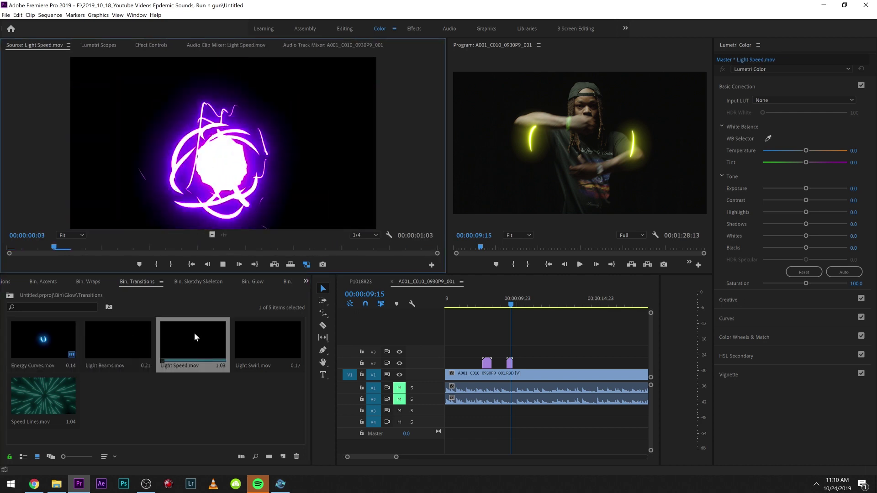
double_click(256, 335)
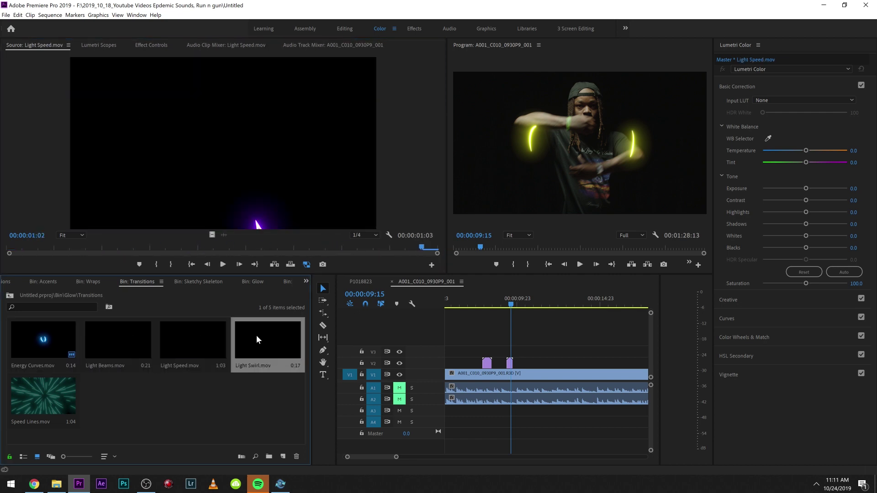
key(space)
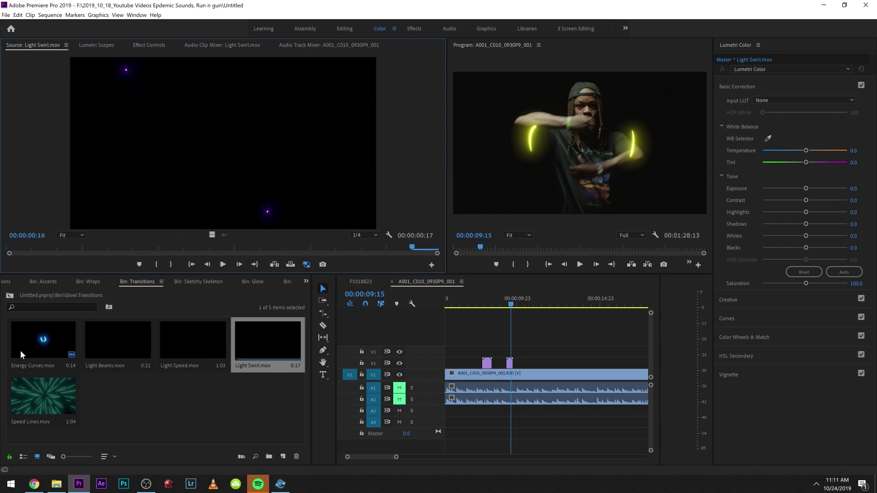
click(9, 296)
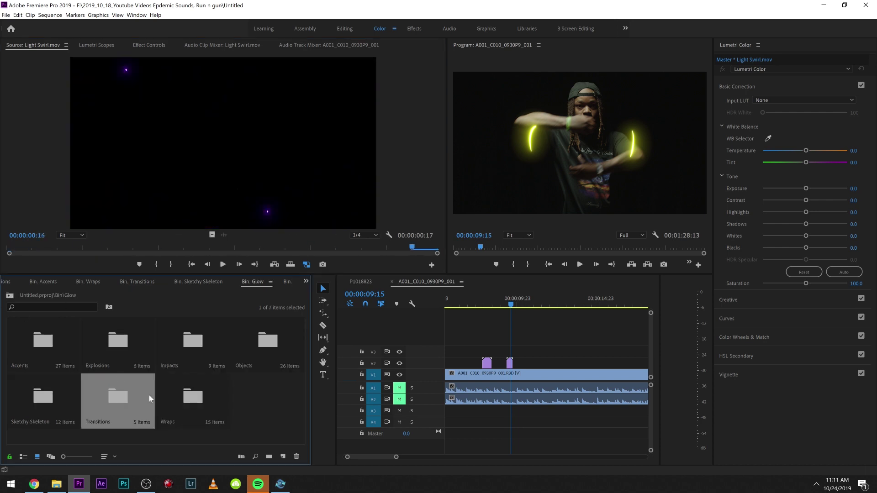
- Open Curve Short.mov from the Wraps folder and place only its video on track V3 at 00:00:09:15
double_click(183, 402)
scroll(93, 382, up, 1)
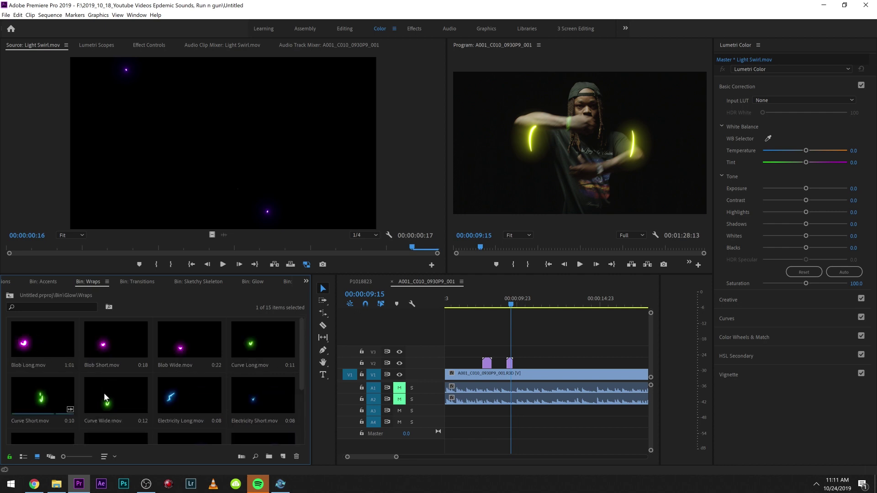
mouse_move(45, 395)
mouse_down()
mouse_move(510, 352)
mouse_move(141, 372)
mouse_move(48, 388)
mouse_up()
double_click(46, 390)
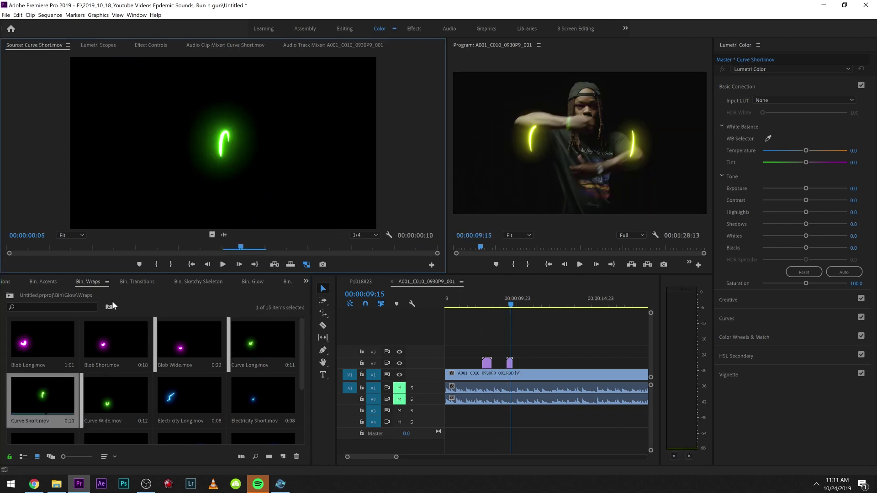
drag(211, 235, 513, 351)
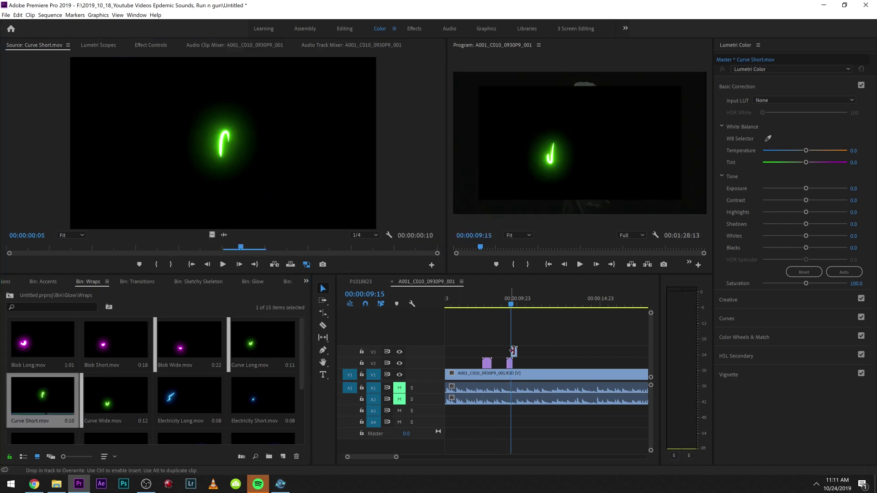
key(=)
key(=)
key(=)
- Set the blend mode of the Curve Short.mov clip on V3 to Screen
click(555, 351)
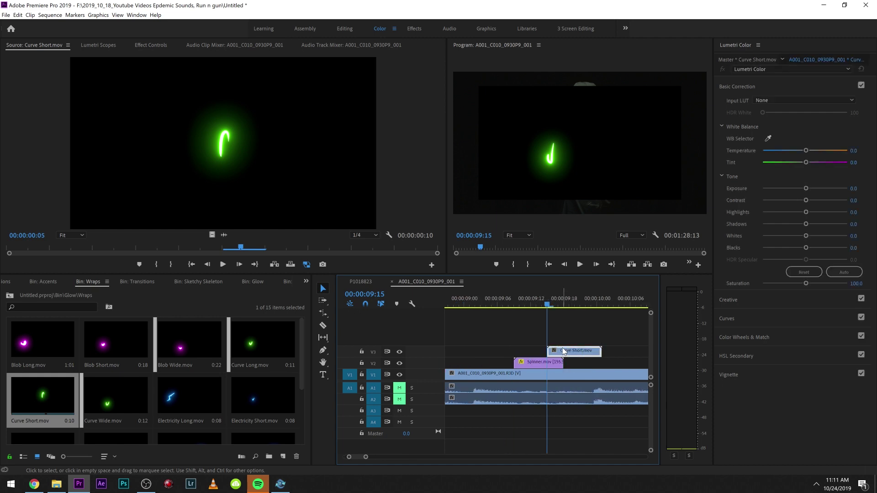
click(150, 45)
click(142, 185)
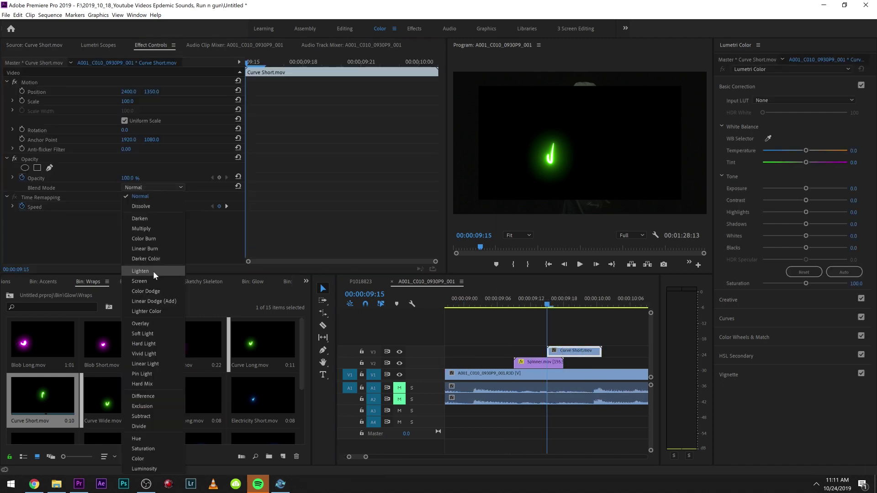
click(154, 276)
- Shift the Curve Short.mov clip on V3 so that it starts at 00:00:09:18
drag(567, 352, 579, 349)
key(Right)
key(Right)
key(Right)
key(Left)
key(Left)
key(Left)
key(Left)
key(space)
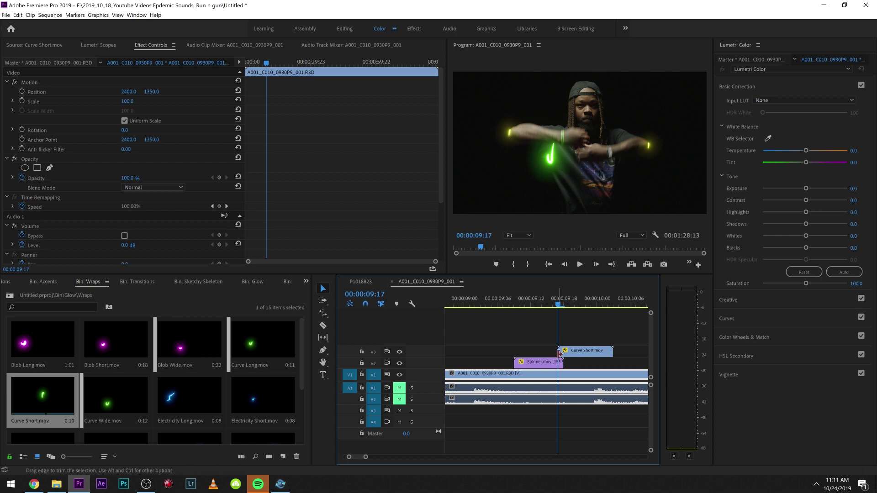
click(570, 353)
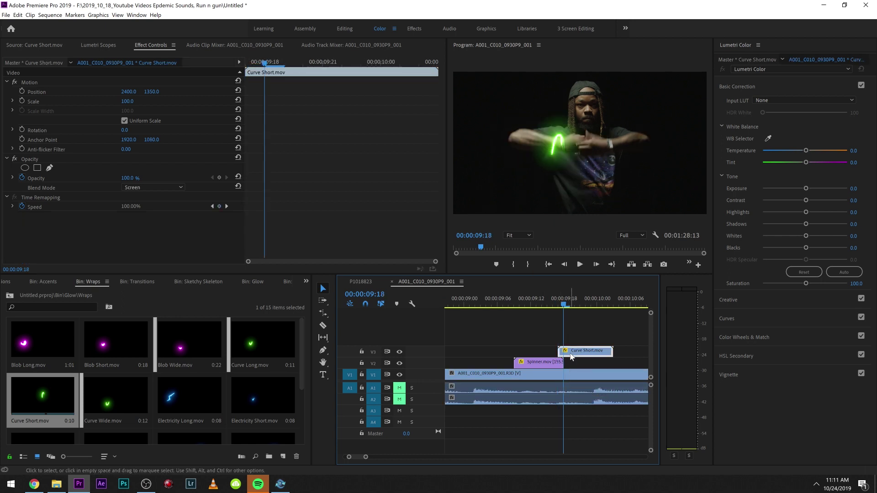
key(alt+Right)
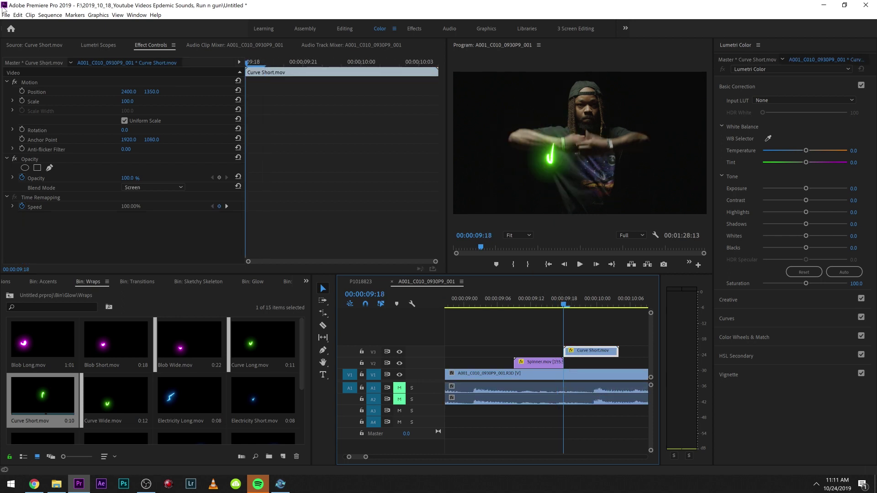
- Enable keyframing for the Curve Short clip's Scale, Position and Rotation at 00:00:09:18
click(21, 99)
click(21, 92)
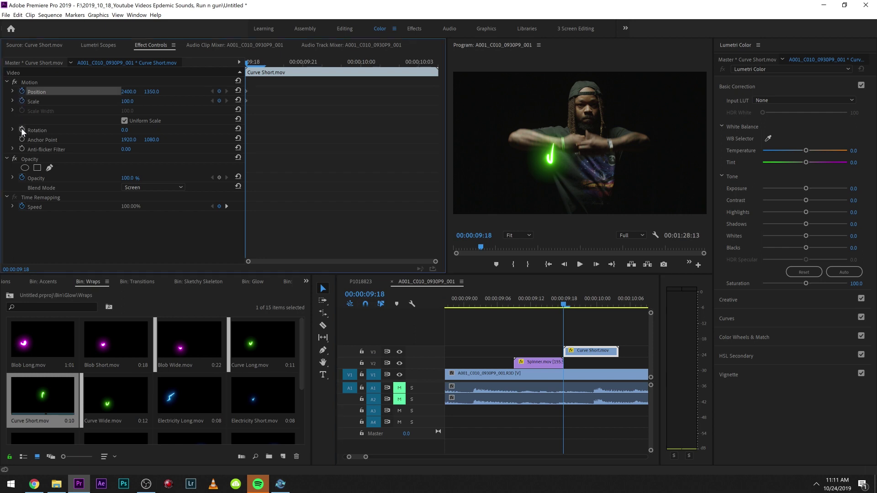
click(21, 130)
- At 00:00:09:18, move the green curve to about 1742.7, 1142.3 over the dancer's elbow and check the adjacent frame
click(32, 82)
drag(606, 195, 555, 174)
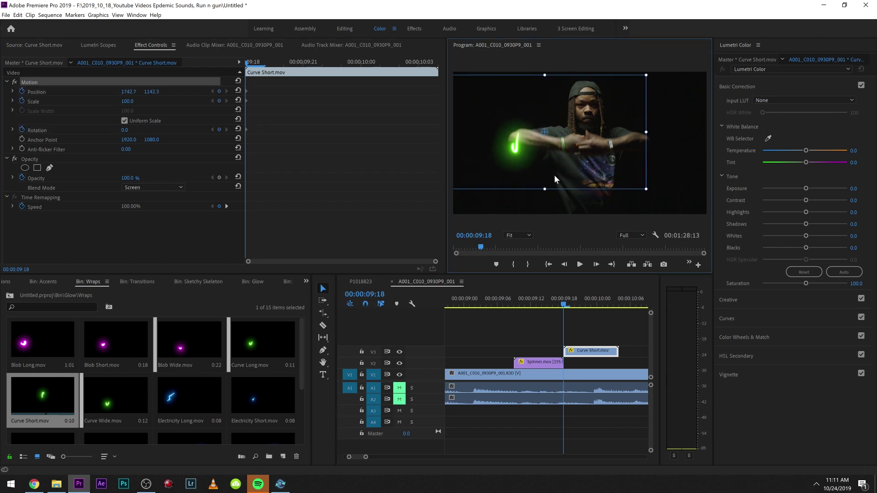
click(316, 205)
key(Left)
key(Right)
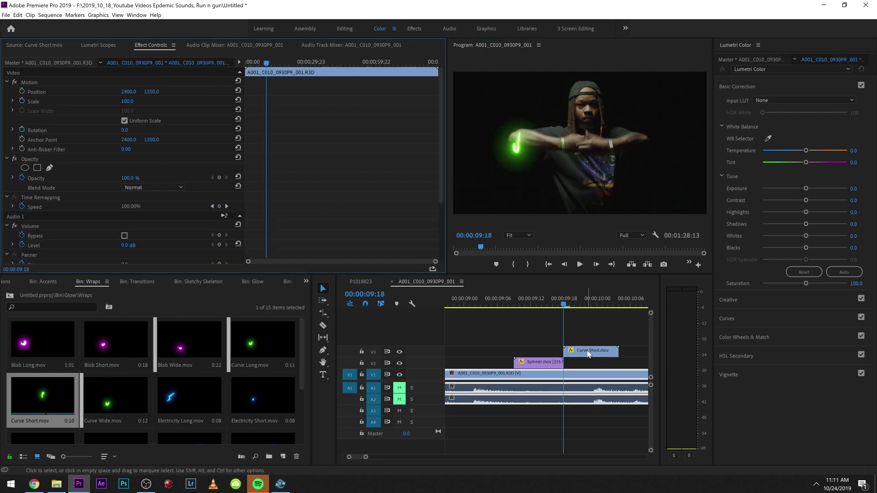
- Select the Motion controls of the Curve Short.mov clip on V3 and lock the V1 footage track
click(30, 81)
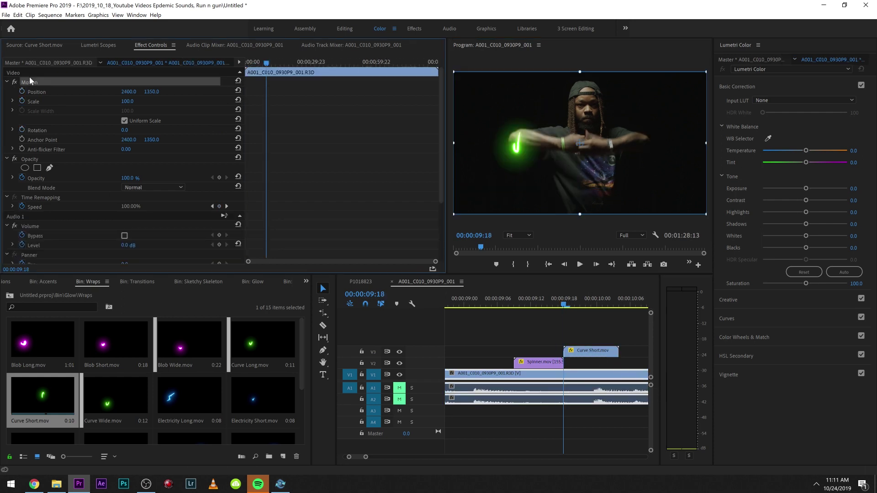
click(586, 354)
click(62, 82)
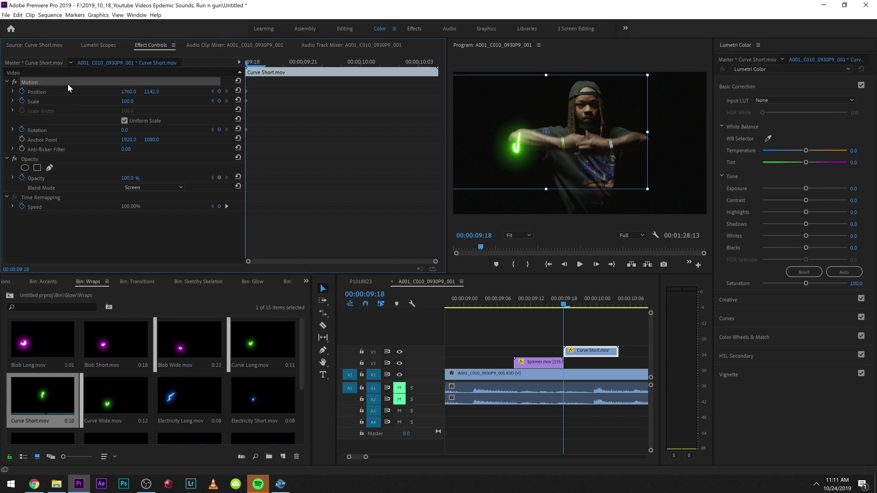
click(361, 375)
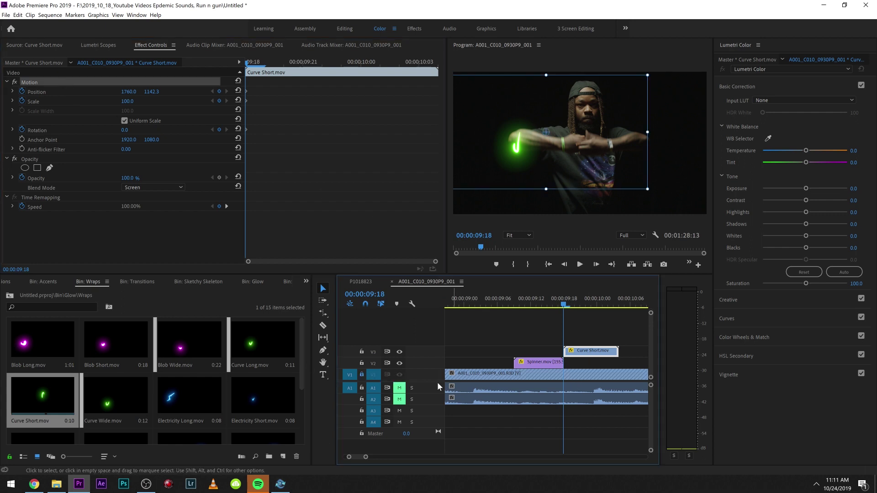
- Try repositioning the dancer footage with V1 unlocked, undoing the move and locking the track again
click(361, 374)
click(503, 373)
click(57, 82)
drag(557, 182, 571, 199)
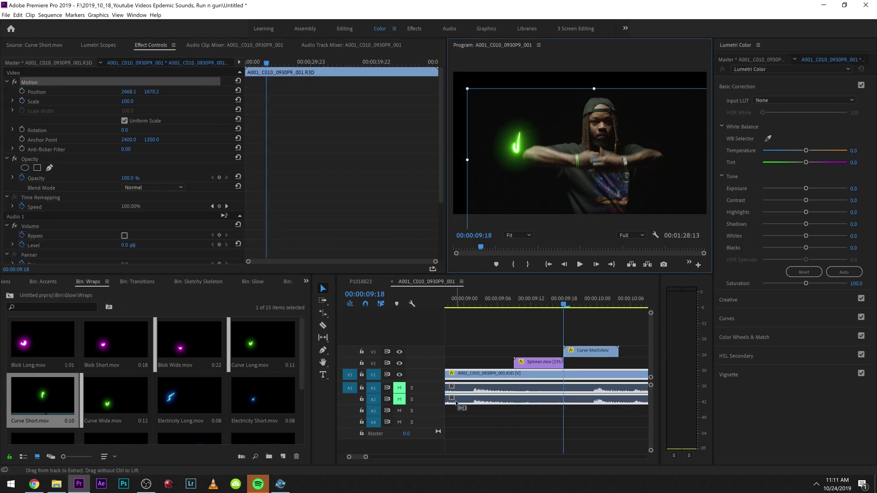
key(ctrl+z)
click(361, 374)
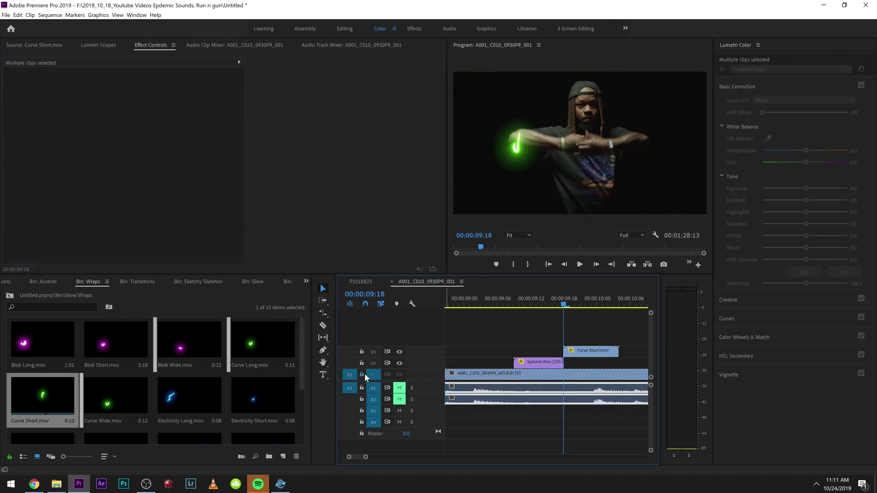
- Keyframe the V3 Curve Short clip's position frame by frame up to 00:00:09:22, following the elbow to about 1976.2, 1427.9
click(479, 352)
click(588, 351)
click(49, 82)
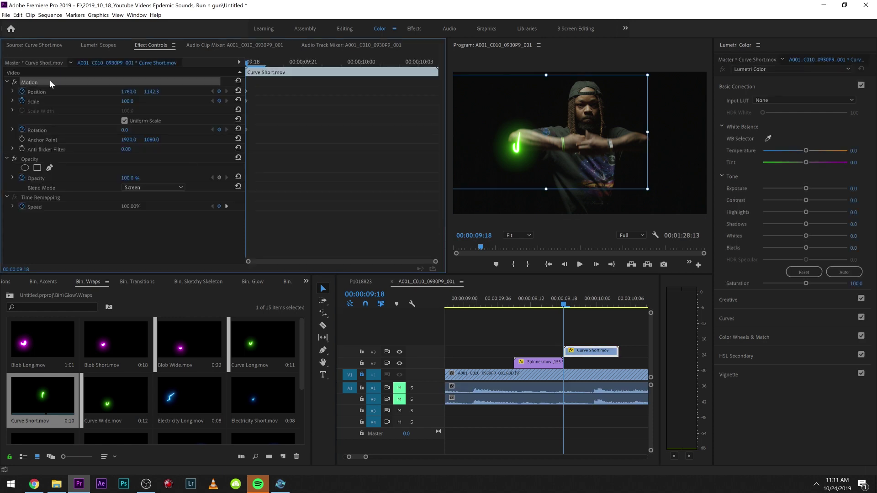
click(345, 182)
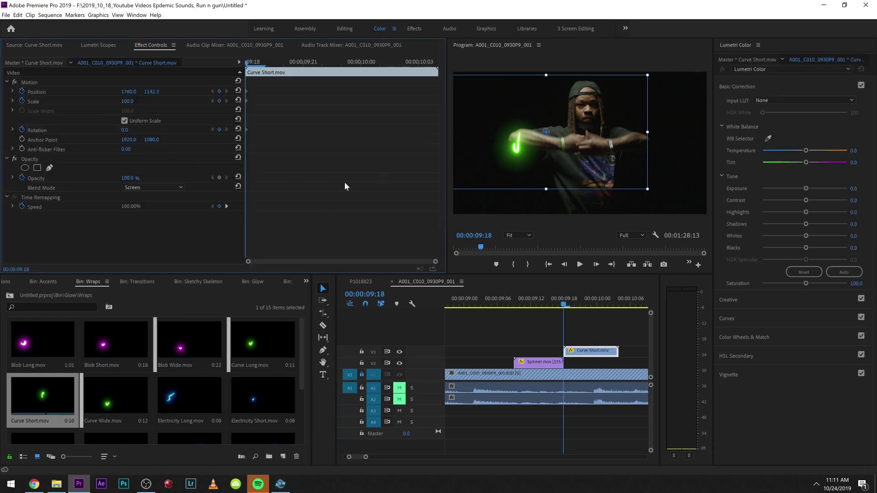
key(Right)
drag(552, 163, 600, 178)
click(346, 176)
key(Right)
click(379, 185)
key(Right)
click(365, 185)
key(Right)
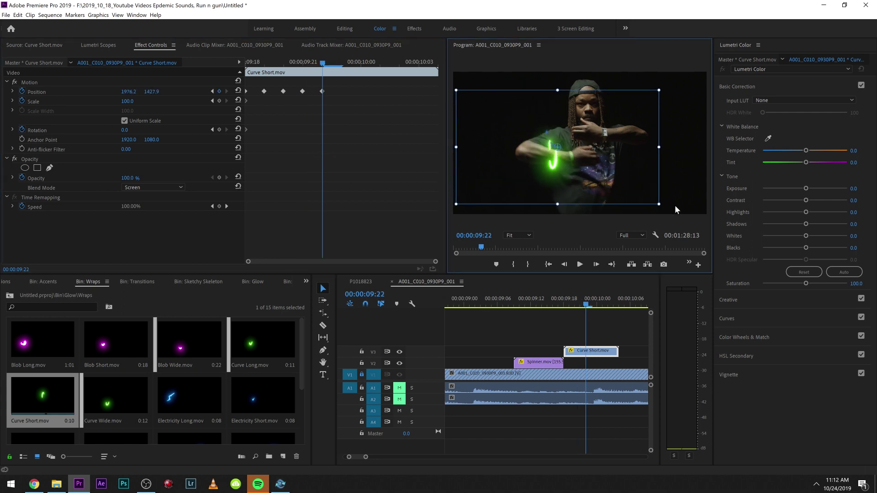
- At 00:00:09:22, enlarge the green curve on V3 to about 104.4 scale and rotate it clockwise to match the forearm
drag(664, 208, 655, 209)
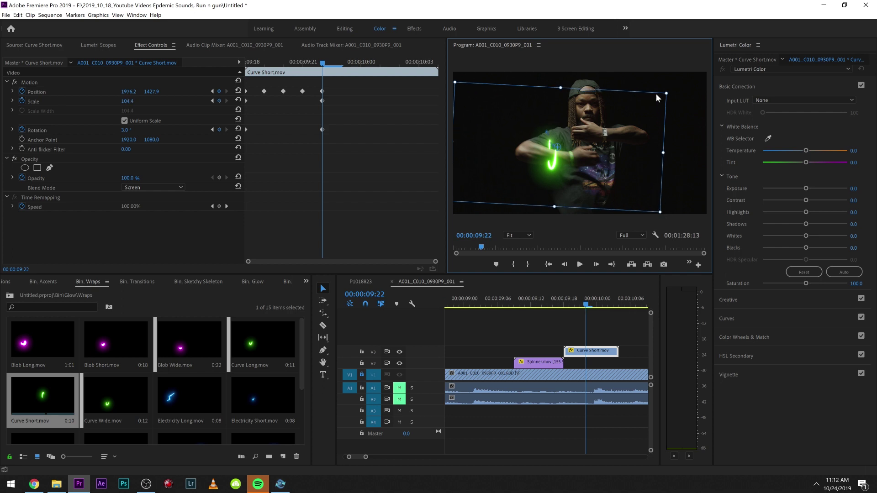
drag(673, 91, 678, 97)
drag(637, 148, 638, 150)
- Keyframe the V3 curve's position from 00:00:09:23 to 00:00:10:01, ending at about 2322.2, 1601.0 with 1.3° rotation
key(Right)
drag(578, 173, 580, 183)
key(Right)
drag(632, 198, 612, 206)
key(Right)
drag(671, 228, 684, 222)
drag(652, 191, 657, 192)
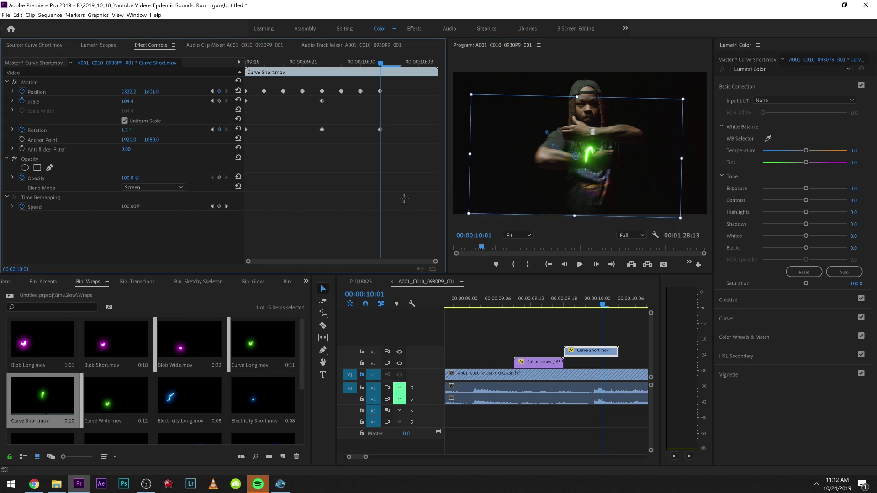
- Keyframe the V3 curve's position on the frames up to 00:00:10:03, ending at about 2702.7, 1505.8 on the hand
click(404, 196)
key(Right)
drag(572, 185, 628, 167)
key(Right)
click(382, 199)
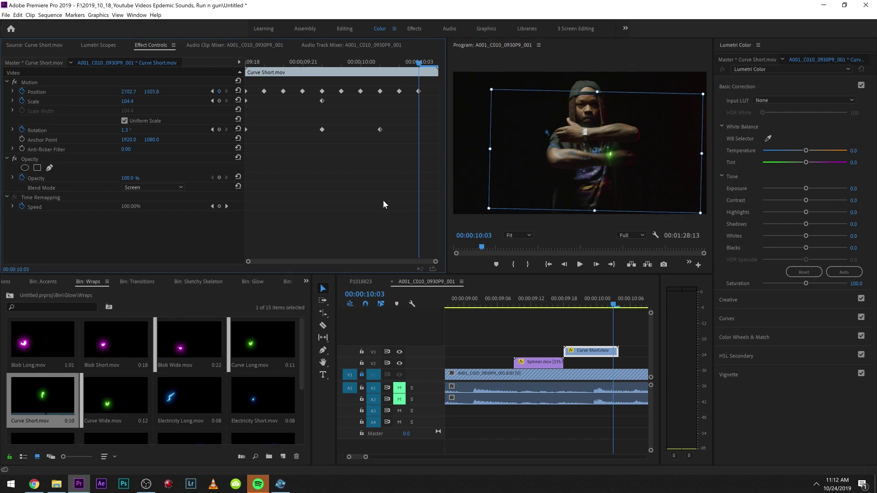
key(Right)
- Play back the sequence around the Spinner and Curve Short clips to check how the glow follows the arm
key(space)
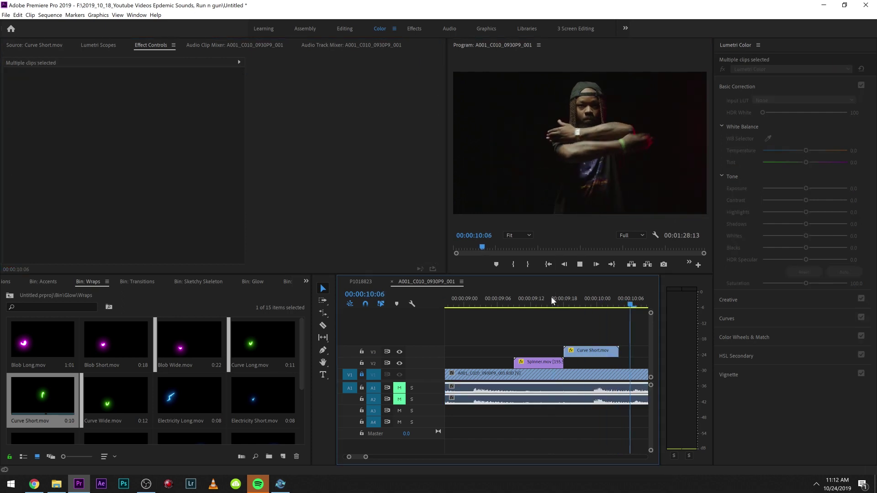
key(space)
key(-)
key(-)
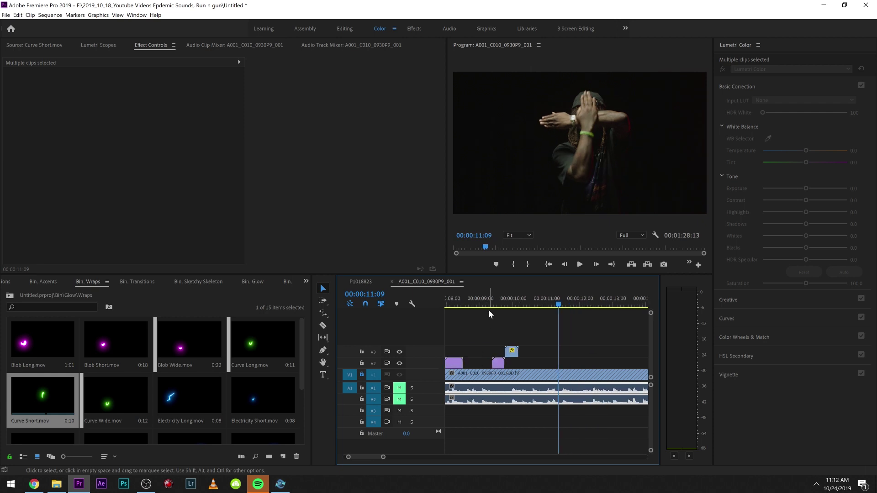
click(497, 303)
key(=)
key(space)
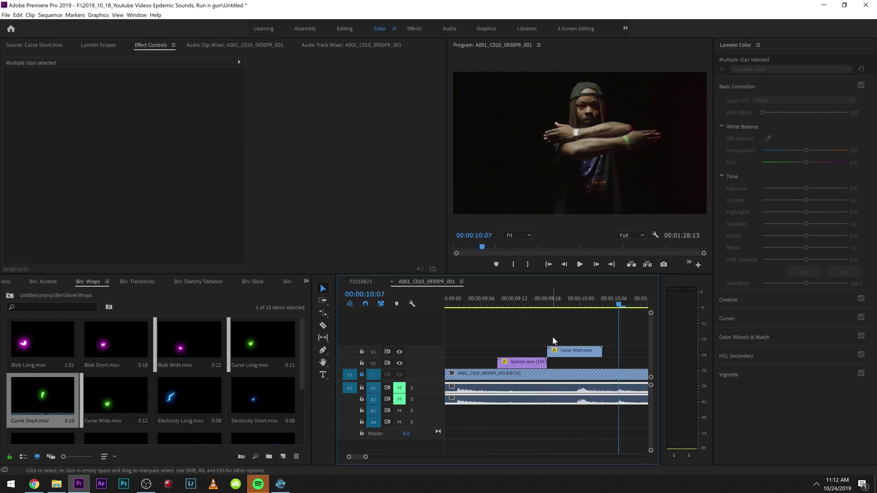
key(alt+space)
key(Escape)
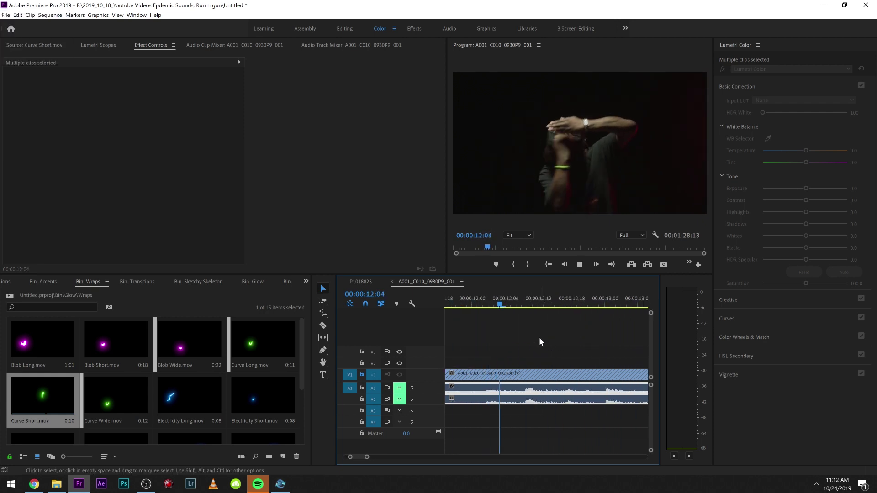
key(minus)
click(522, 302)
key(space)
key(=)
key(=)
key(=)
key(=)
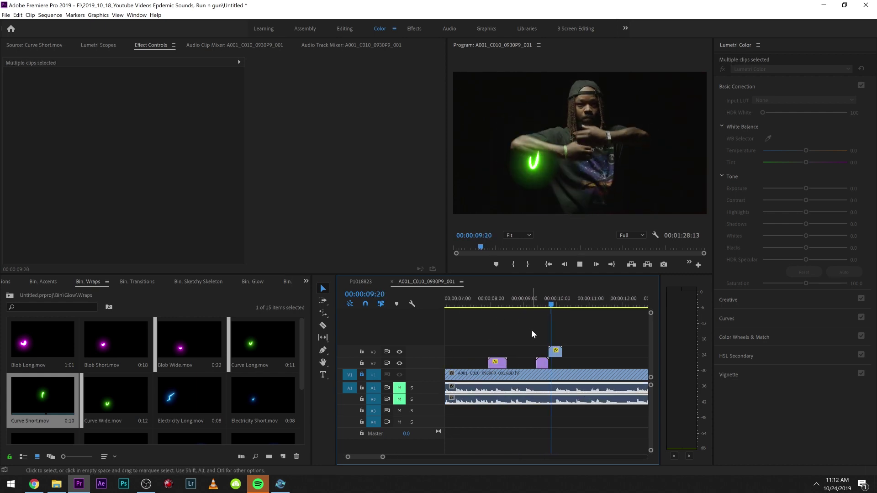
key(space)
- Duplicate the Curve Short.mov clip from V3 onto V4 and delete the copy's motion keyframes
mouse_move(543, 356)
mouse_down()
mouse_move(537, 300)
mouse_move(537, 341)
mouse_up()
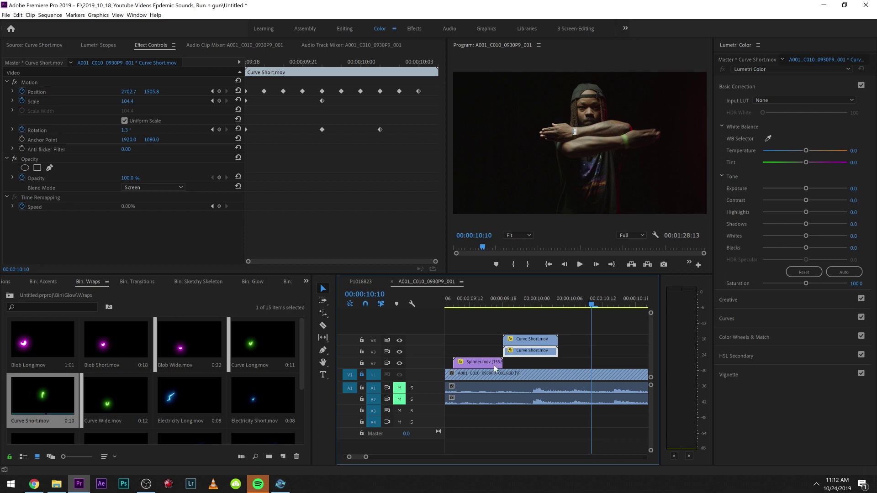
drag(524, 303, 496, 303)
click(517, 341)
key(space)
key(space)
click(299, 161)
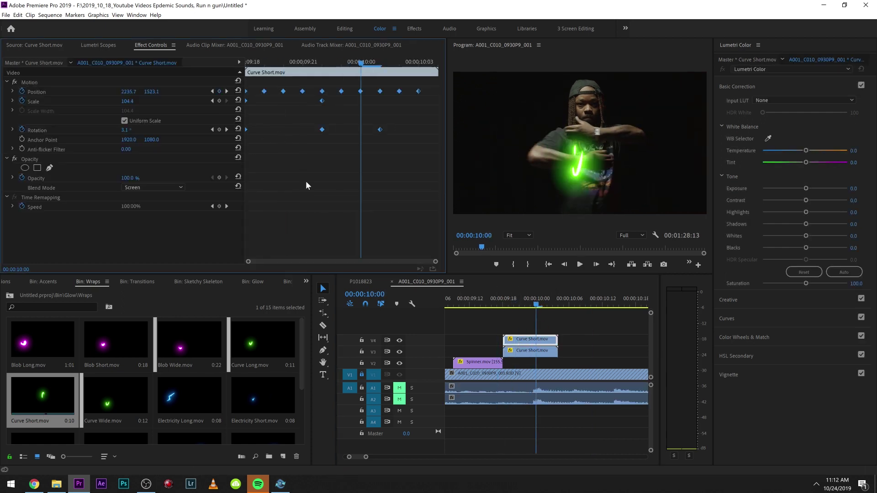
key(Delete)
- Search the effects for "flip" and apply Horizontal Flip to the Curve Short.mov copy on V4
click(305, 281)
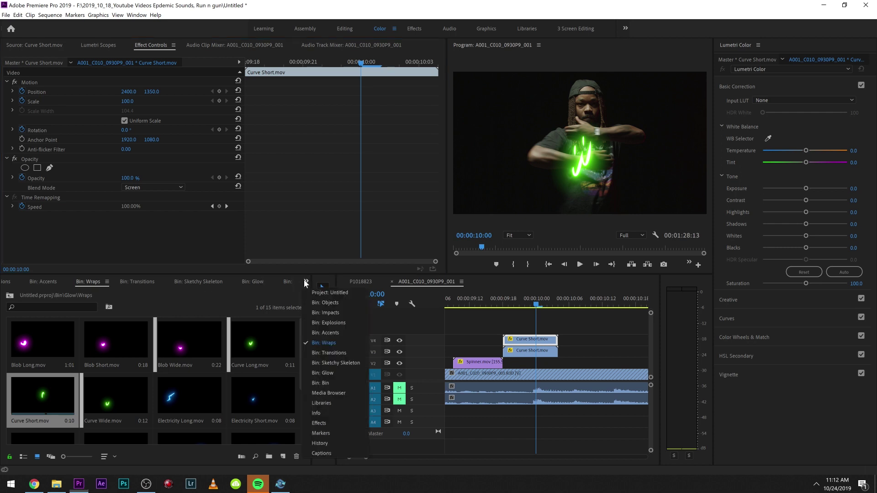
click(330, 419)
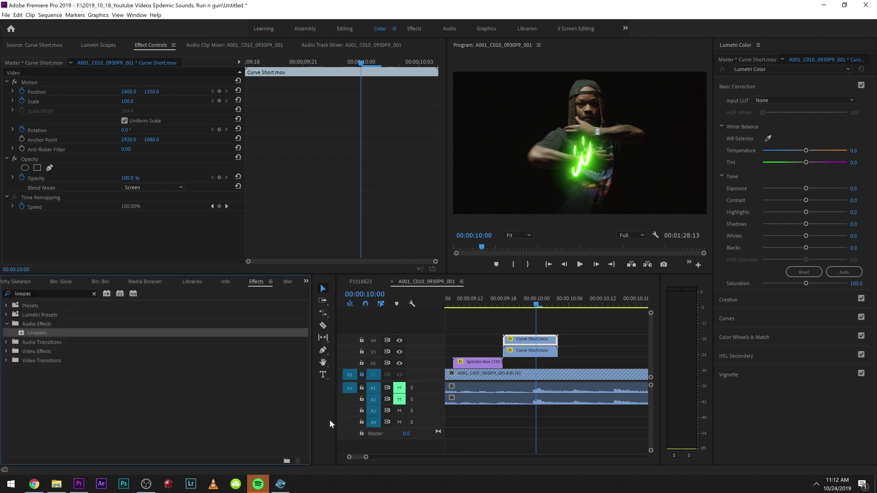
click(504, 302)
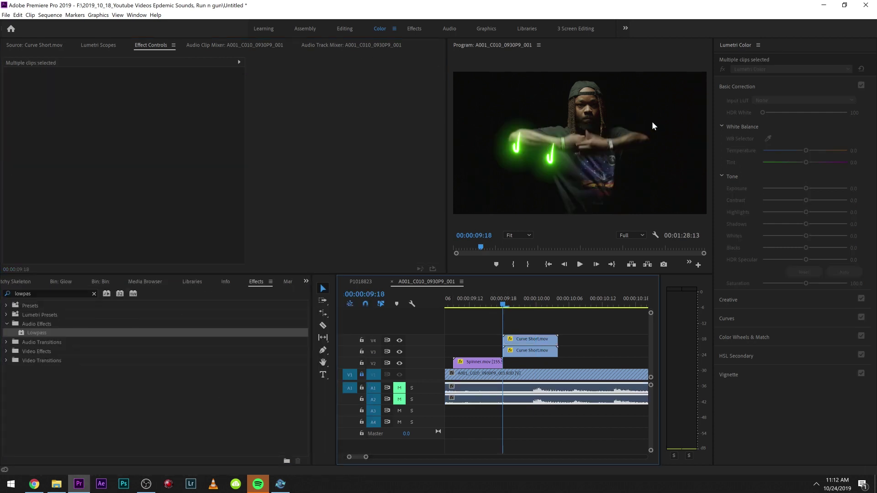
click(57, 283)
click(254, 281)
click(50, 294)
text(flip)
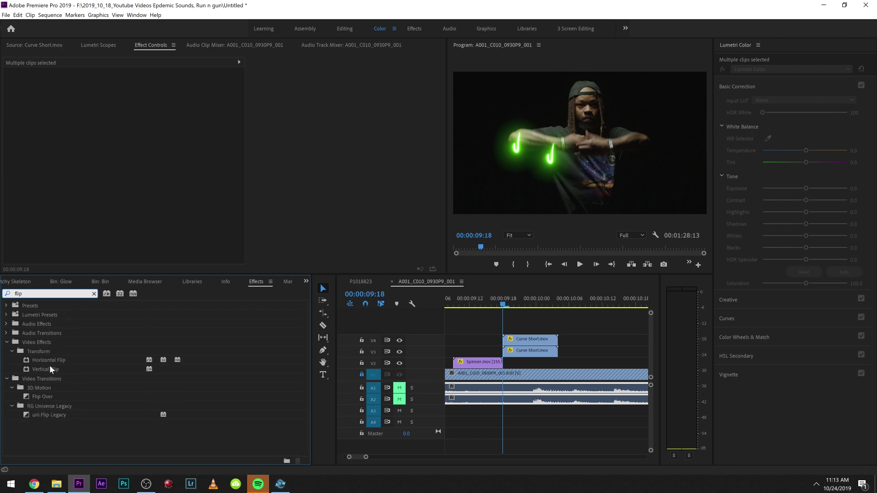
drag(46, 362, 517, 341)
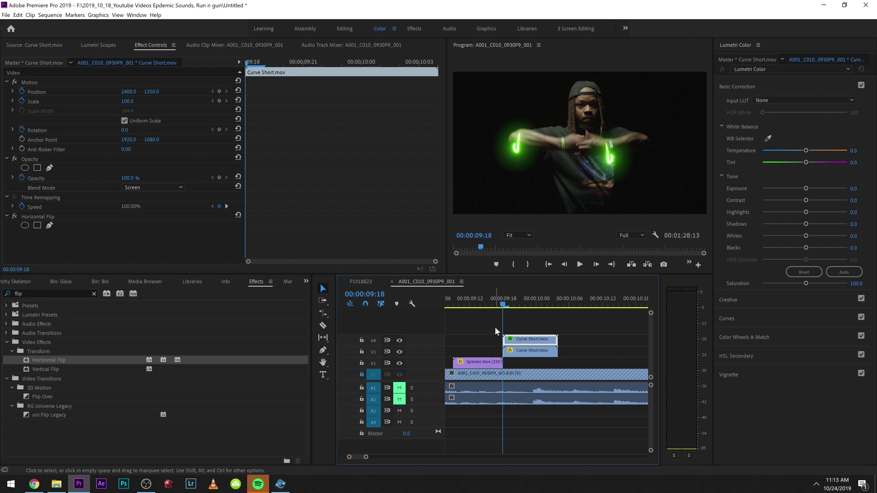
- Preview the flipped copy, return to 00:00:09:18 and apply Vertical Flip to the V4 clip as well
click(42, 82)
key(space)
key(space)
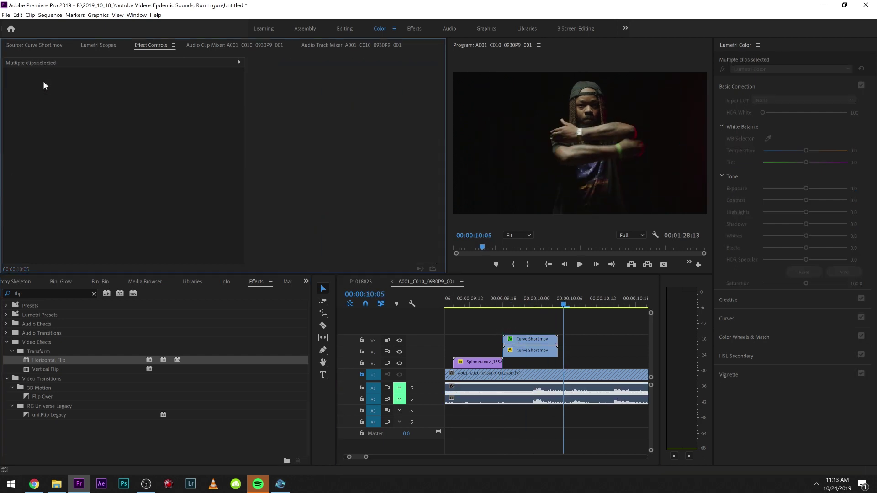
click(510, 303)
drag(512, 305, 506, 308)
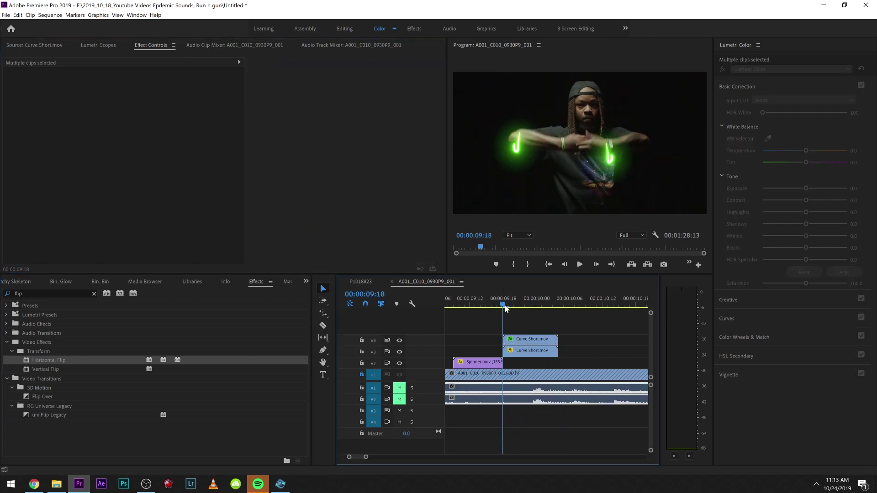
click(48, 369)
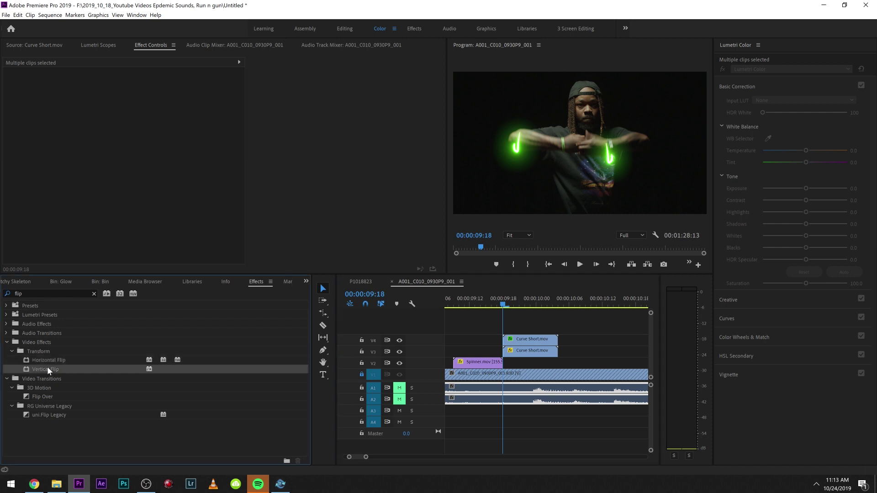
double_click(49, 369)
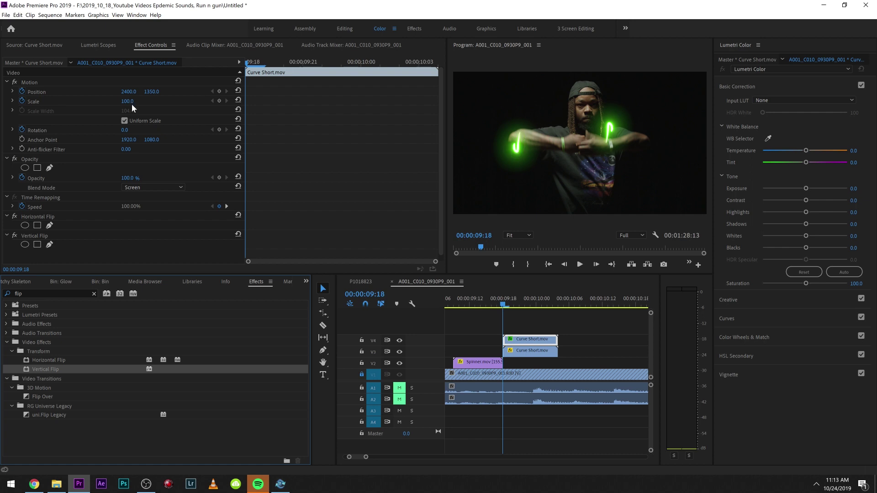
- At 00:00:09:18, move the V4 curve to about 2918.9, 1427.9 over the dancer's other elbow
click(28, 83)
drag(549, 158, 583, 163)
click(300, 160)
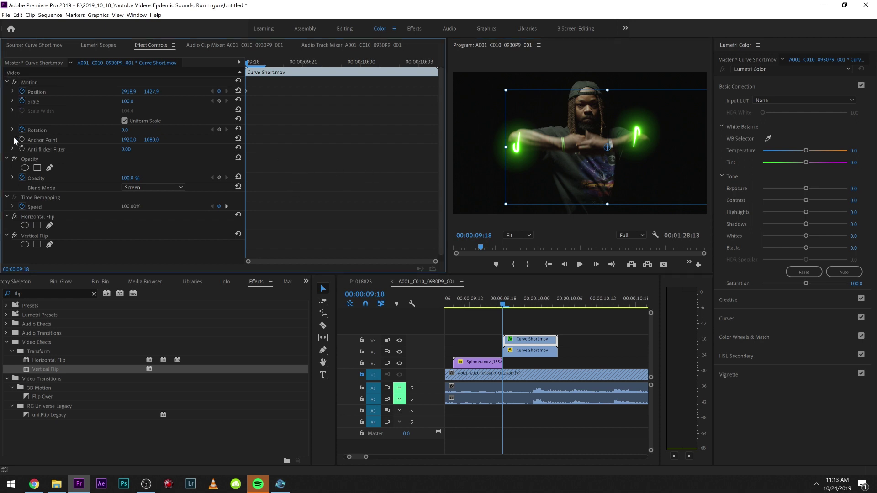
- At 00:00:09:19, rotate the V4 curve to about -0.9°, rescale it and reposition it on the arm
key(Right)
drag(654, 187, 659, 191)
drag(511, 90, 529, 103)
drag(620, 162, 606, 179)
- Keyframe the V4 curve along the arm through 00:00:09:22, setting its scale there to about 97.9
key(Right)
click(318, 209)
key(Right)
key(Right)
drag(528, 189, 511, 199)
drag(602, 173, 577, 181)
- Keyframe the V4 curve's position from 00:00:09:23 to 00:00:10:02, ending at about 2573.0, 1324.0
key(Right)
key(Right)
key(Right)
key(Right)
key(Right)
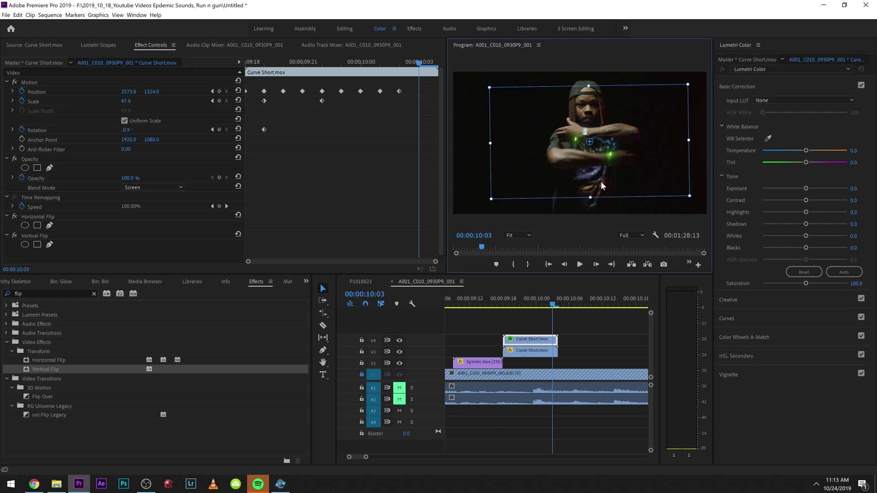
key(Right)
- Play back the Spinner and both Curve Short clips to check the combined glow animation
click(451, 312)
key(space)
key(space)
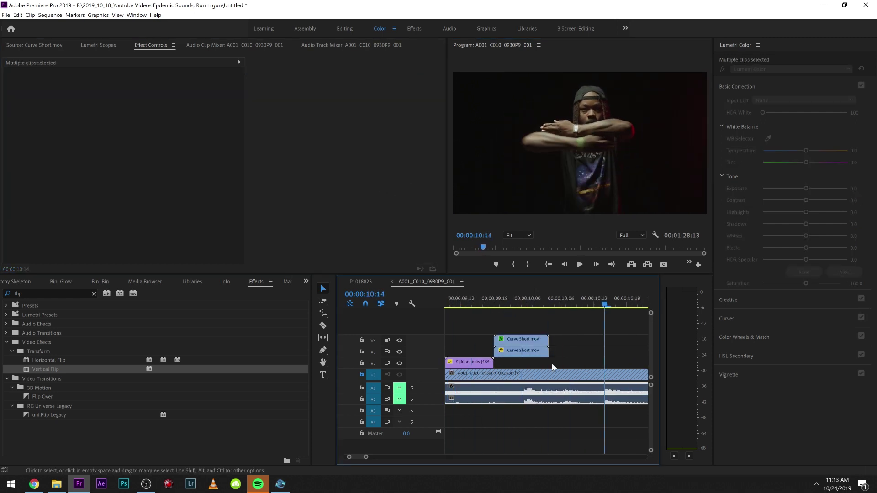
scroll(554, 358, up, 2)
click(546, 305)
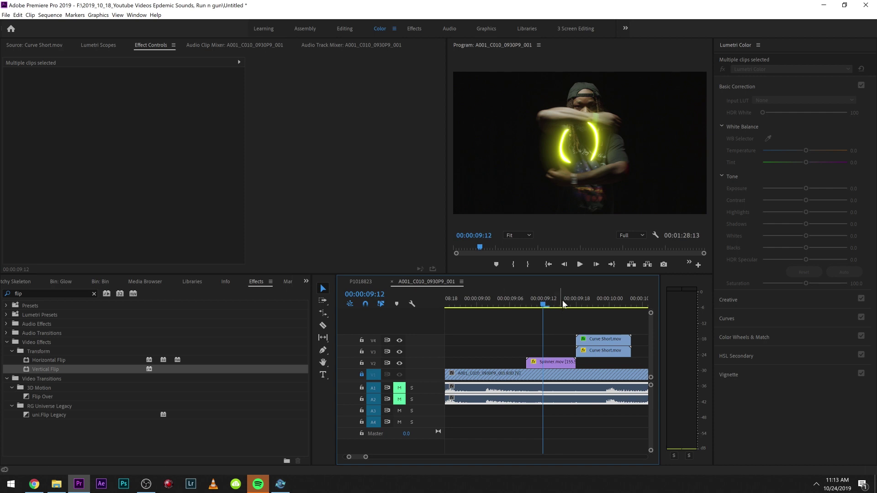
key(space)
key(space)
scroll(473, 395, up, 2)
- Apply Color Balance (HLS) to the Spinner.mov clip on V2 and set its Hue to about 65° for a green glow
click(493, 301)
click(514, 365)
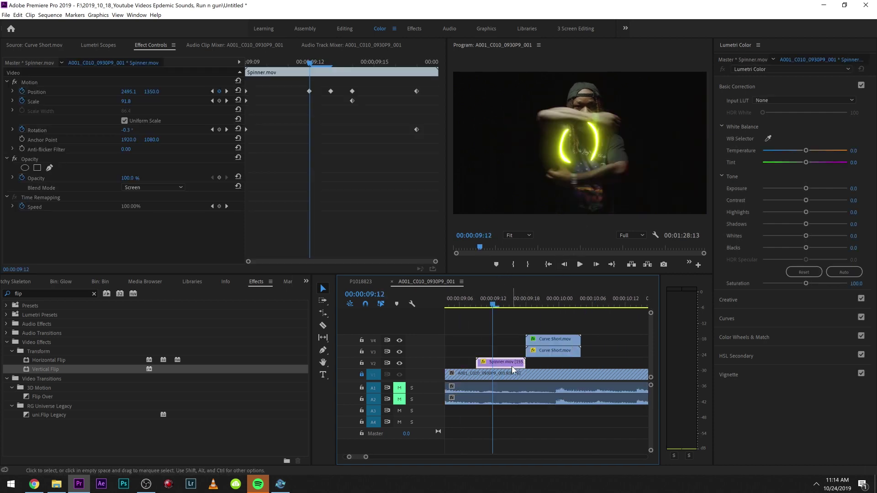
double_click(55, 293)
text(hls)
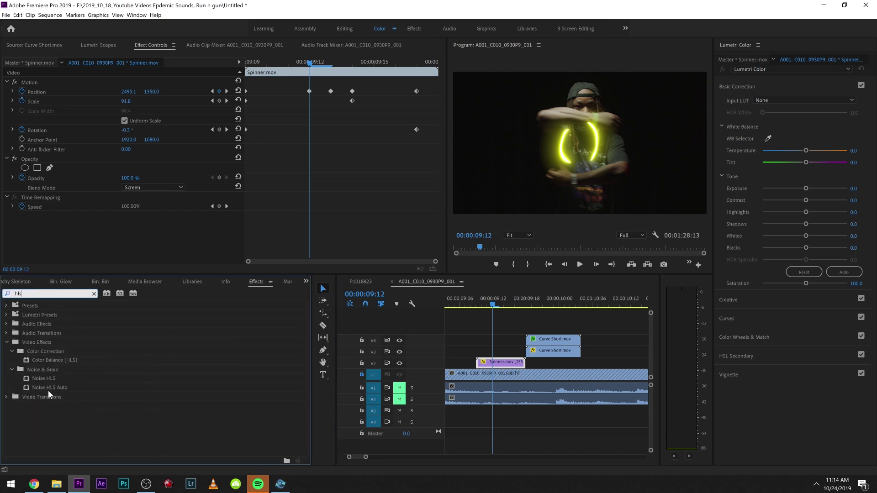
double_click(62, 361)
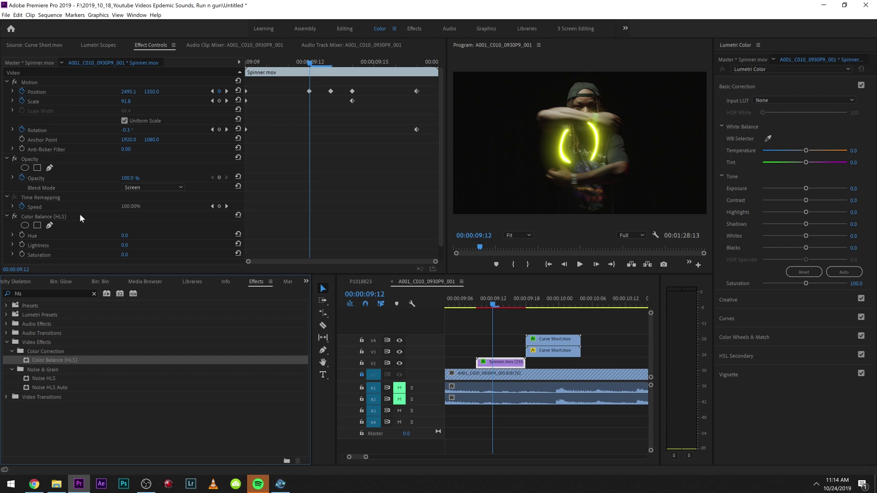
drag(121, 236, 165, 236)
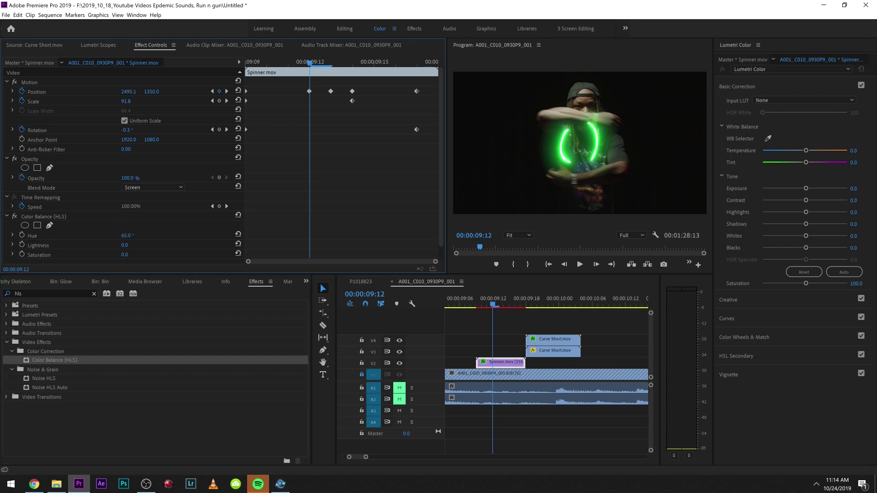
- Set the Spinner clip's Color Balance (HLS) Hue to 57° and play back the glow clips to check the color match
click(466, 302)
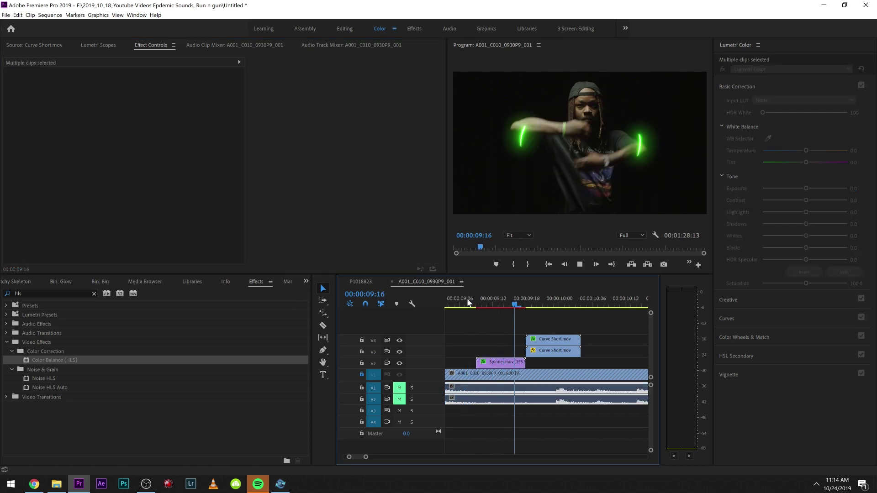
click(481, 303)
click(486, 364)
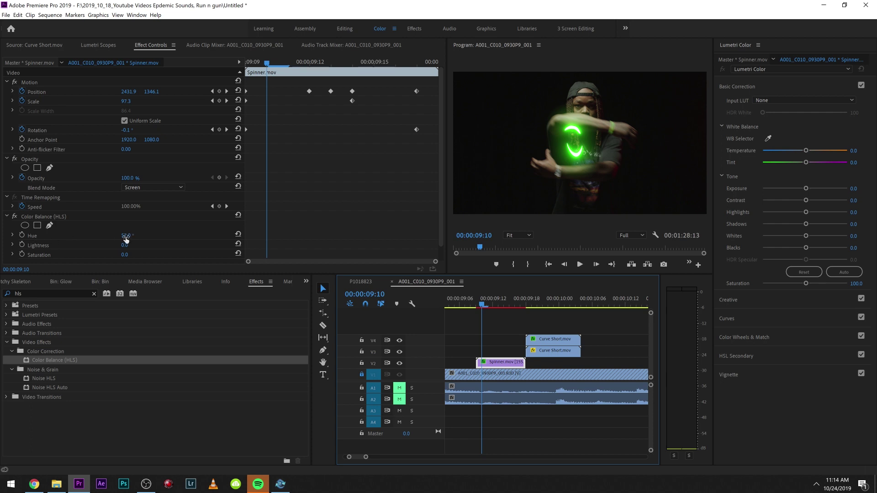
key(space)
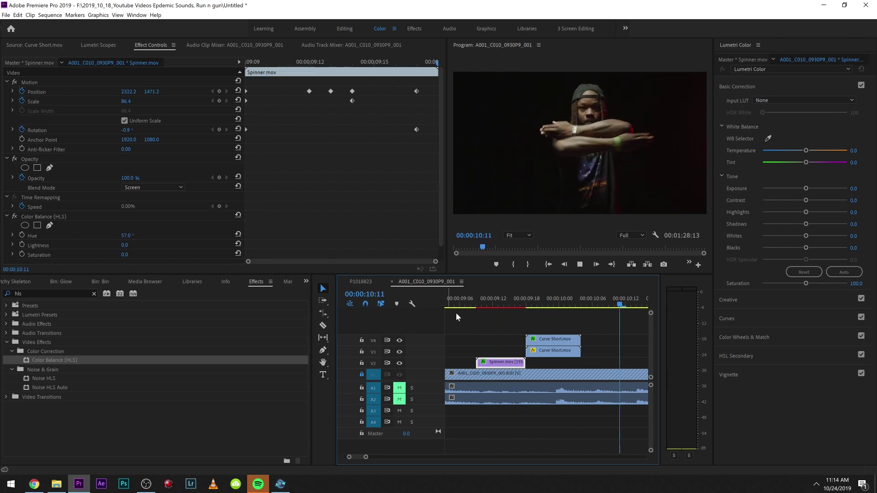
click(510, 304)
key(space)
click(485, 309)
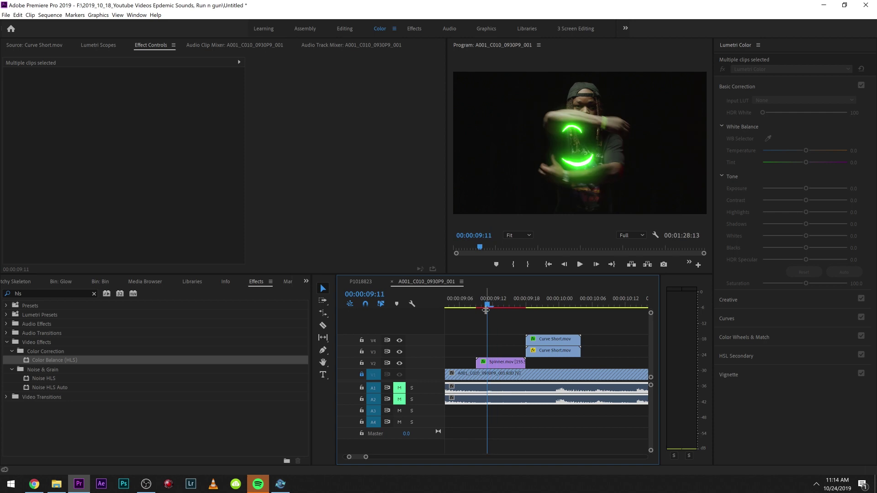
key(space)
- Review the footage following the Curve Short clips up to 00:00:11:08 for the next arm movement
key(minus)
key(minus)
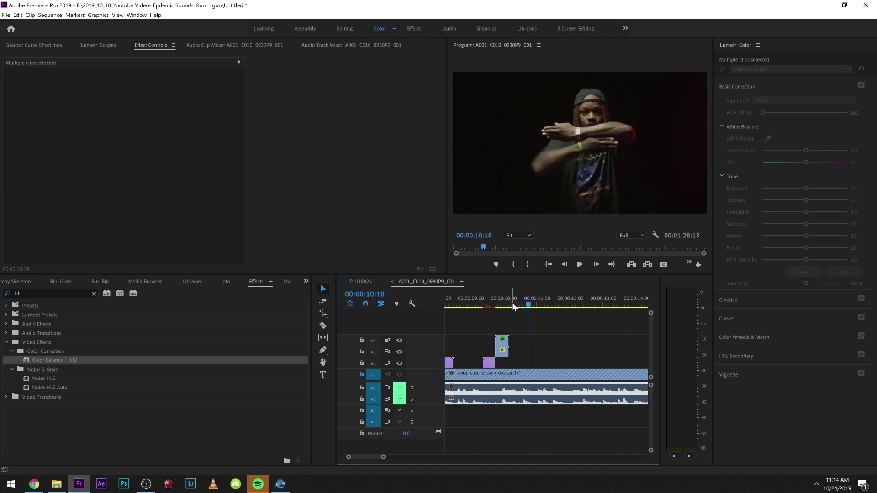
key(Right)
key(Right)
key(Right)
key(Right)
key(Right)
key(Right)
key(Right)
key(Right)
key(space)
key(space)
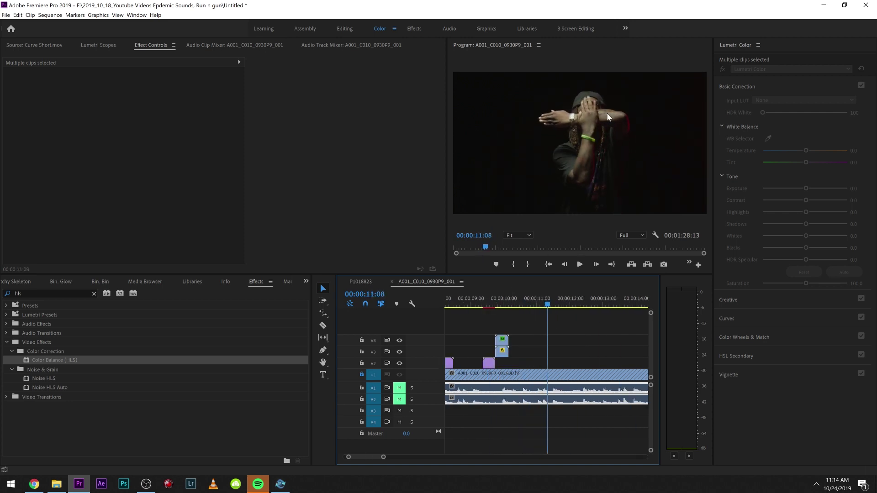
- Preview Chaotic Curves.mov from the Accents bin and place it on V2 around 00:00:11:08
click(58, 281)
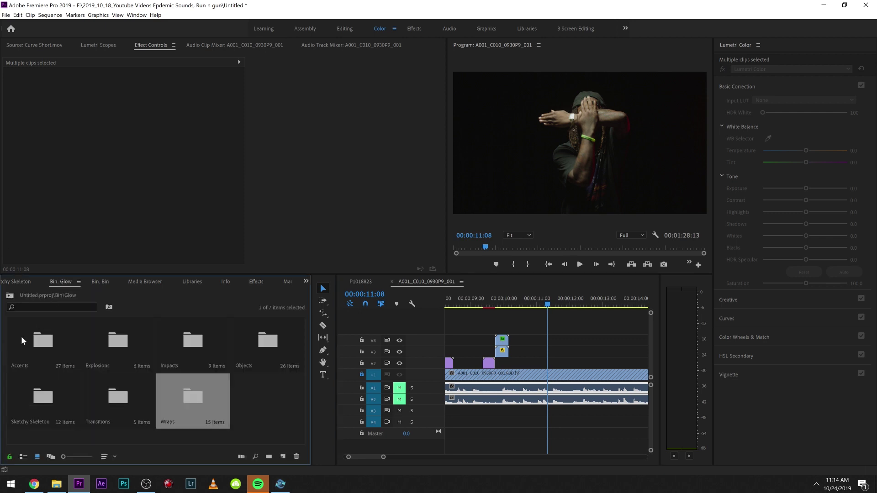
double_click(49, 338)
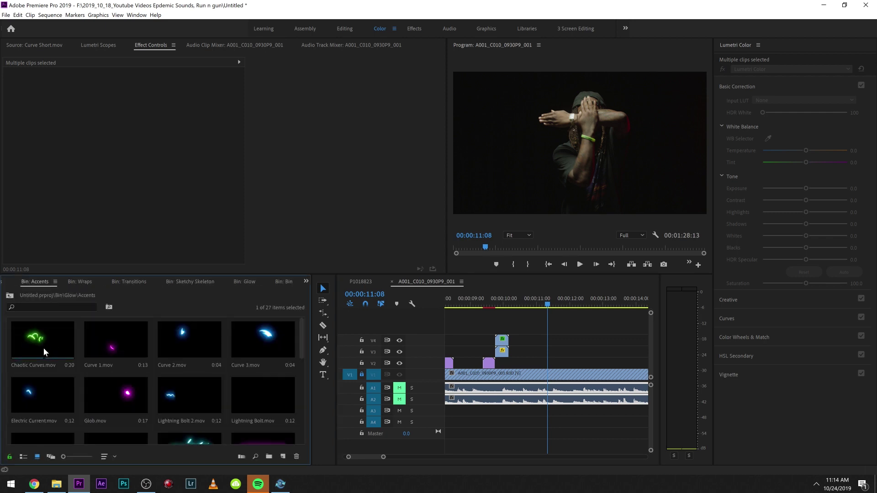
double_click(43, 349)
key(space)
drag(67, 348, 544, 365)
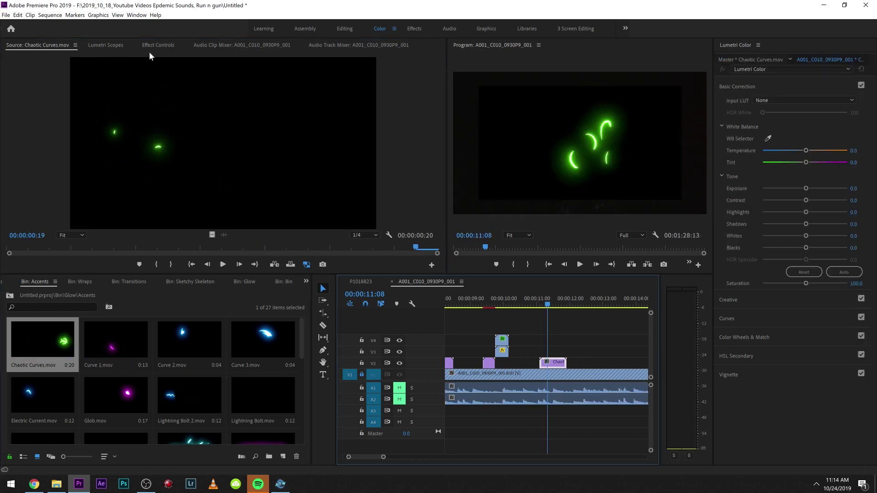
- Set the Chaotic Curves clip to Screen blend mode and scale 38, enabling keyframing for position, scale and rotation
click(172, 44)
click(132, 187)
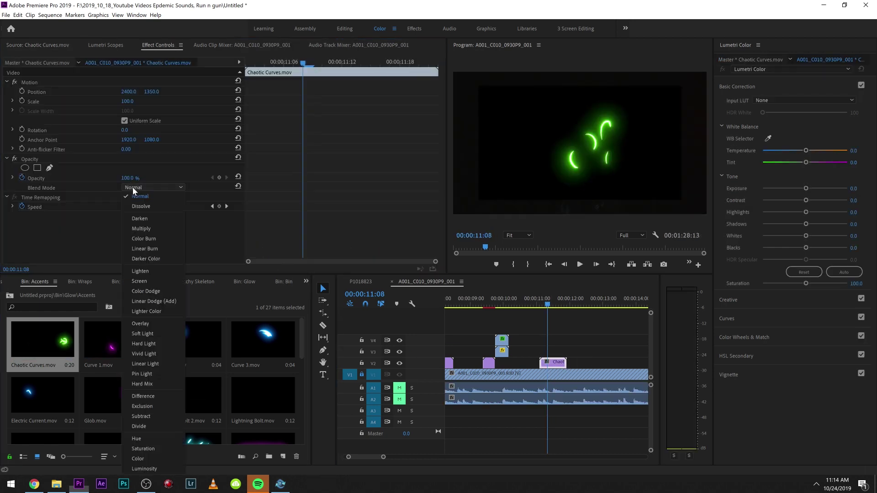
click(152, 272)
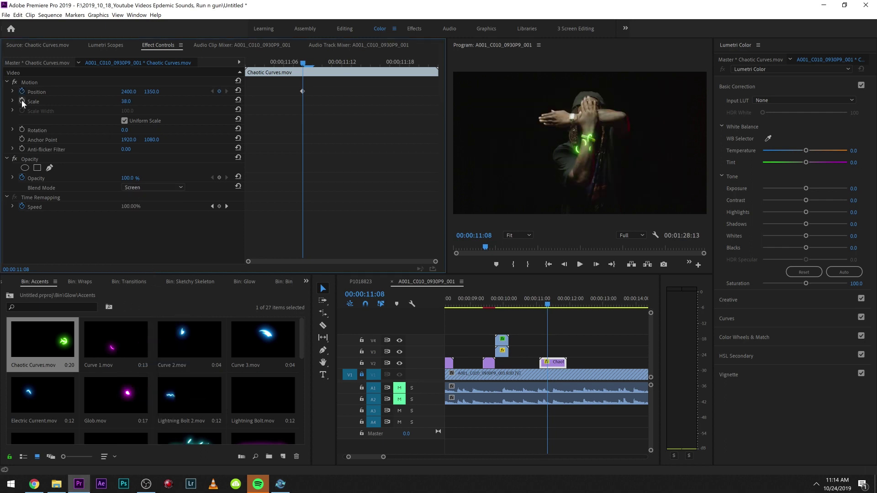
click(22, 101)
click(22, 129)
- Keyframe the Chaotic Curves glow on the arm at the clip's start, about 2650.8, 917.3, and delete the keyframes at 00:00:11:08
click(29, 83)
drag(580, 147, 618, 115)
click(370, 189)
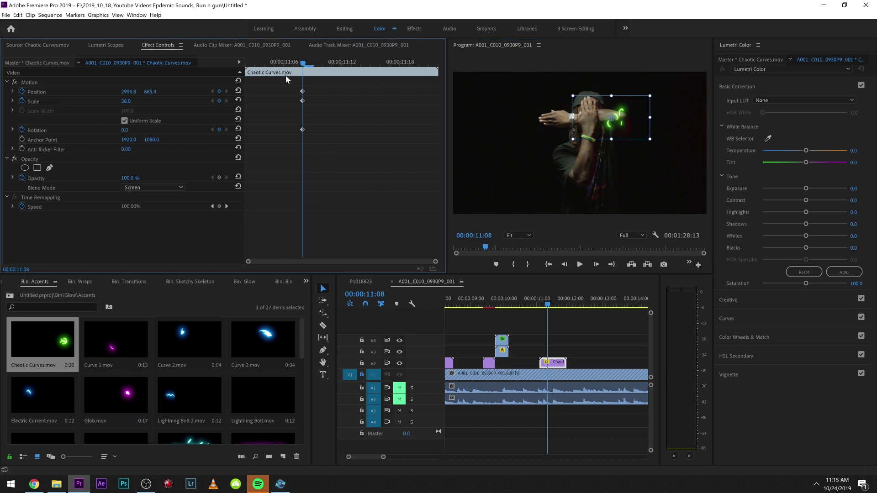
key(Up)
drag(636, 120, 617, 123)
drag(290, 88, 320, 166)
key(Delete)
- Keyframe the Chaotic Curves position along the arm through 00:00:11:08, ending at about 2227.0, 830.8
key(Right)
key(Right)
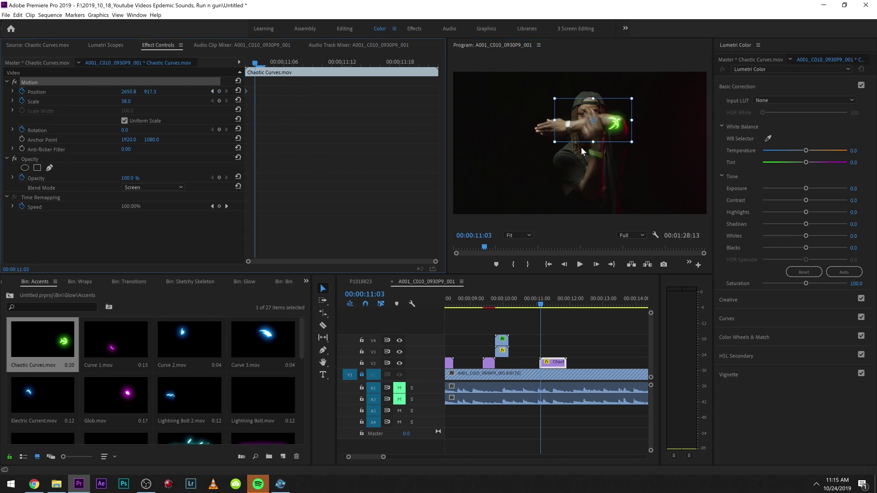
drag(617, 138, 597, 133)
click(302, 166)
key(Right)
key(Right)
click(434, 156)
key(Right)
key(Right)
key(Right)
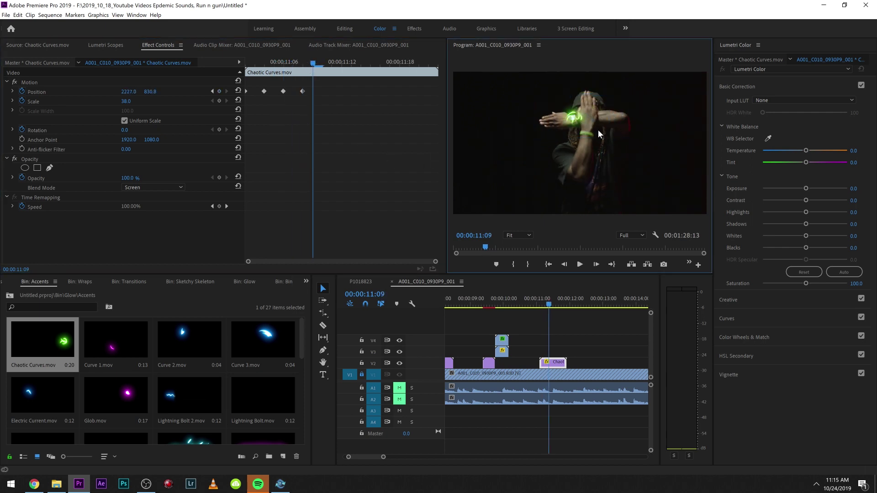
- Keyframe the Chaotic Curves position at 00:00:11:09 to about 2054.1, 1142.3 and keep it following the hand in the later frames
click(149, 83)
drag(558, 123, 553, 145)
key(Right)
key(Right)
key(Right)
key(Right)
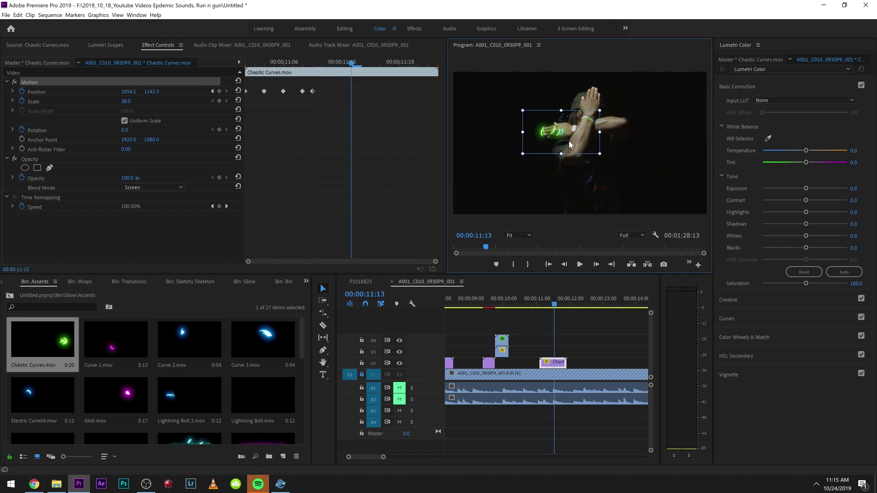
key(Right)
key(Right)
click(567, 143)
click(383, 179)
- Play back the Chaotic Curves section to check how the glow travels along the arm
key(Right)
key(Right)
key(Right)
key(Right)
key(Right)
key(Right)
key(ctrl+a)
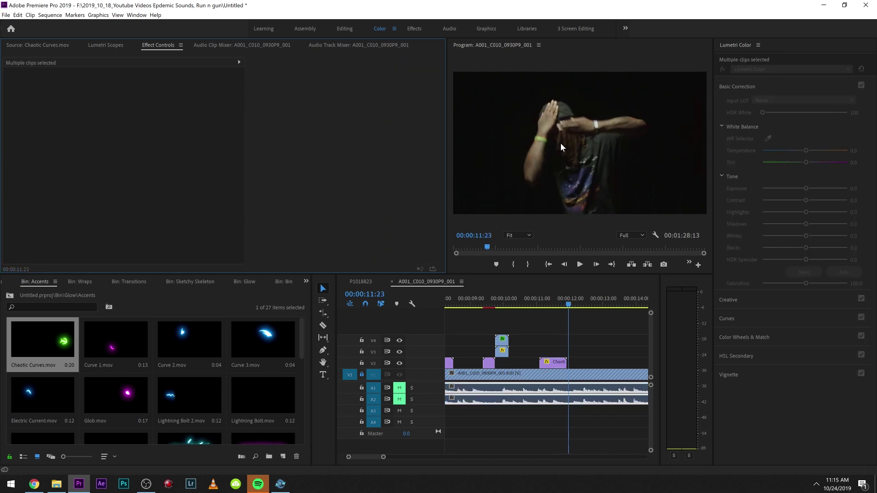
click(528, 298)
key(space)
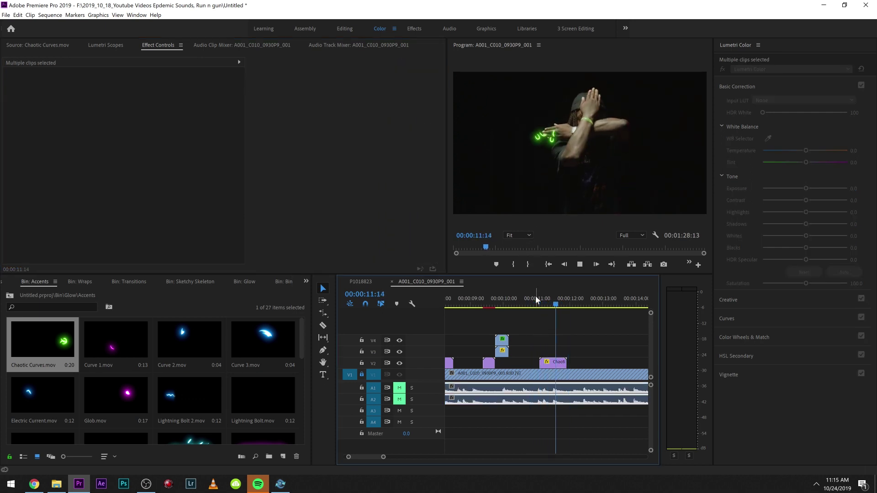
click(535, 296)
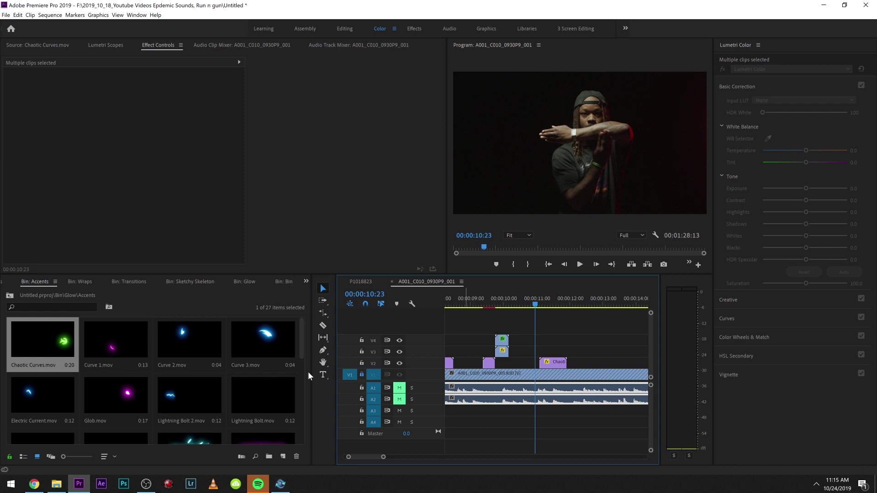
- Unlock V1, split the dancer footage at both ends of Chaotic Curves.mov, and copy that segment onto V3
click(373, 375)
key(c)
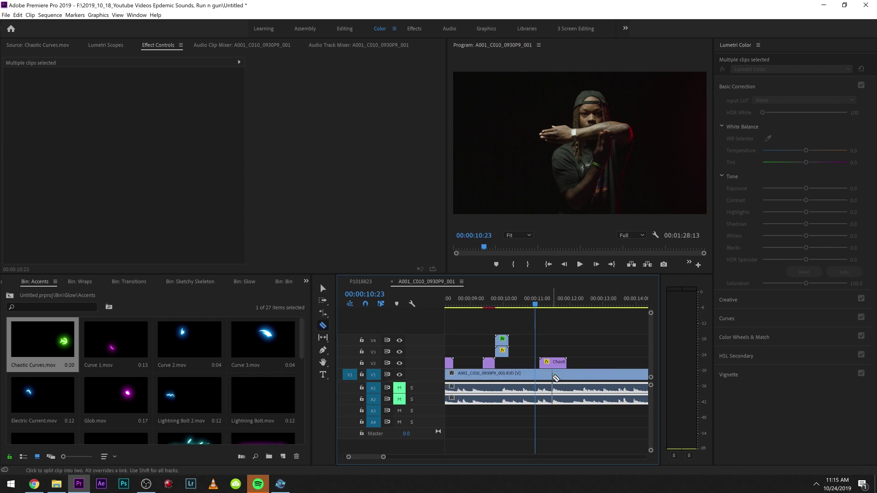
click(538, 374)
click(568, 373)
key(v)
drag(553, 373, 552, 351)
- Hide the V3 track and move to 00:00:11:05, where the glow passes behind the raised hand
click(541, 303)
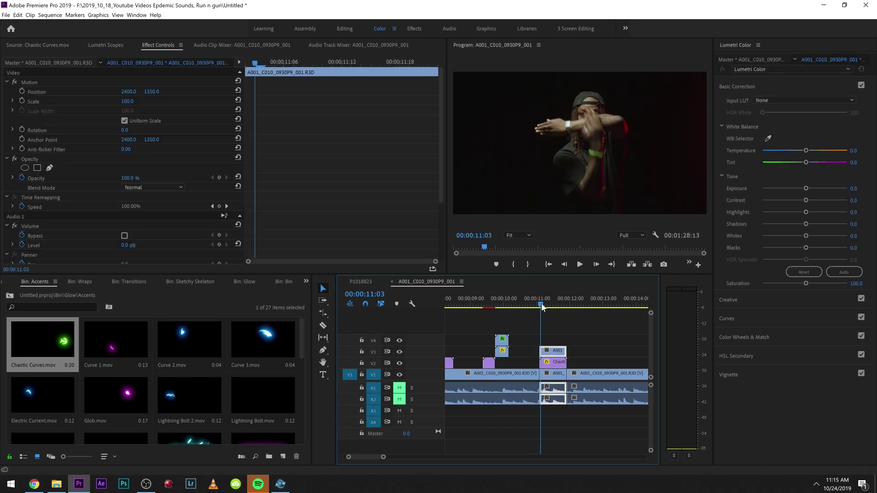
click(400, 352)
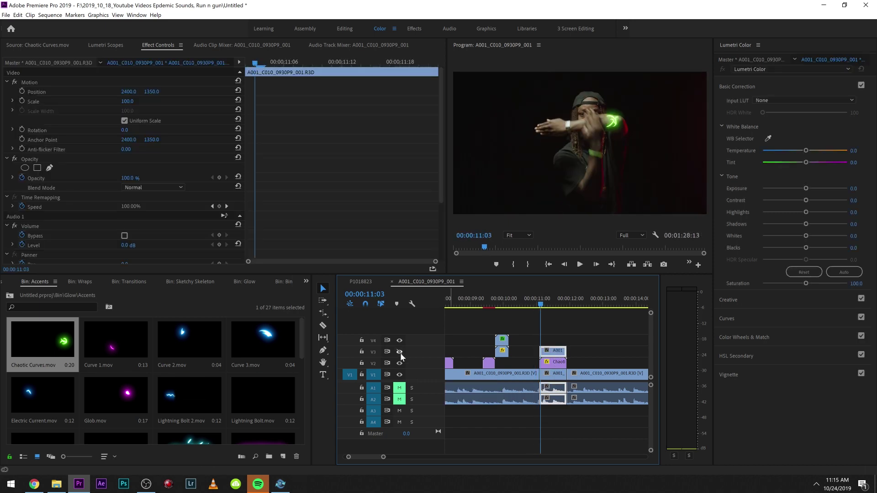
key(Right)
key(Right)
- Draw a closed opacity mask around the raised front hand and forearm on the V3 footage copy
click(38, 169)
click(601, 153)
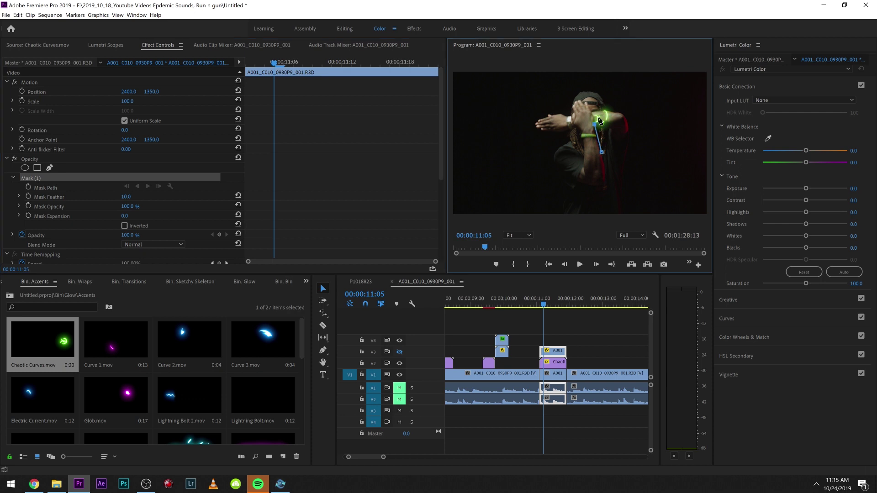
key(grave)
key(ctrl+z)
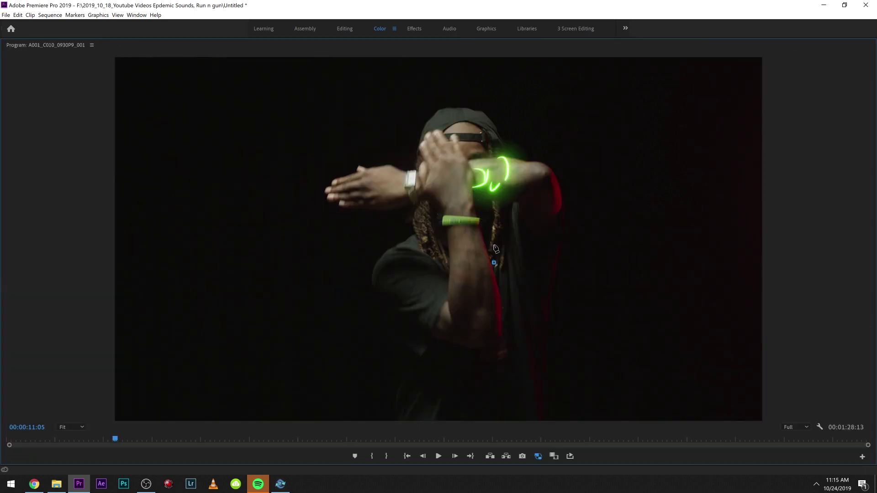
click(477, 209)
click(475, 178)
click(459, 134)
click(433, 133)
click(419, 147)
click(419, 173)
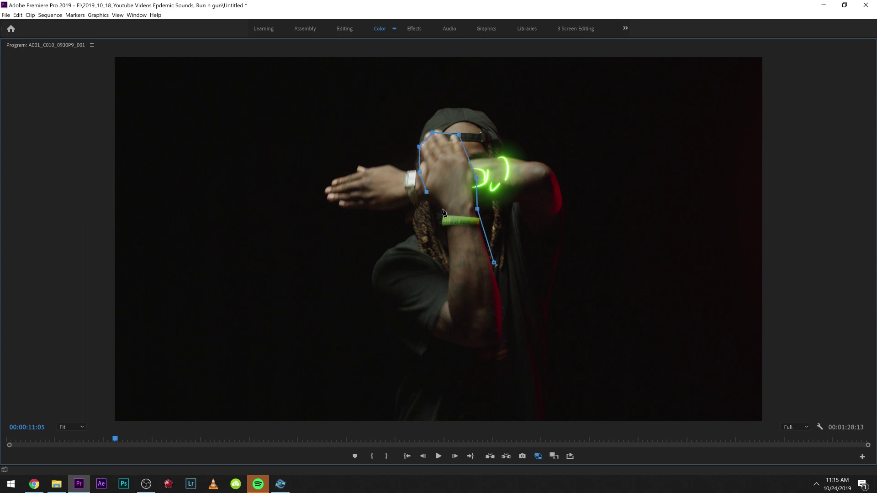
click(449, 282)
click(494, 263)
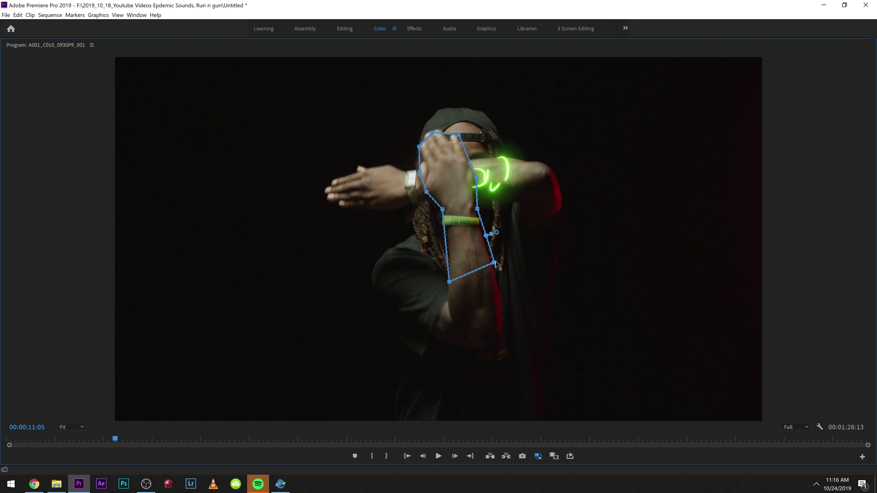
key(grave)
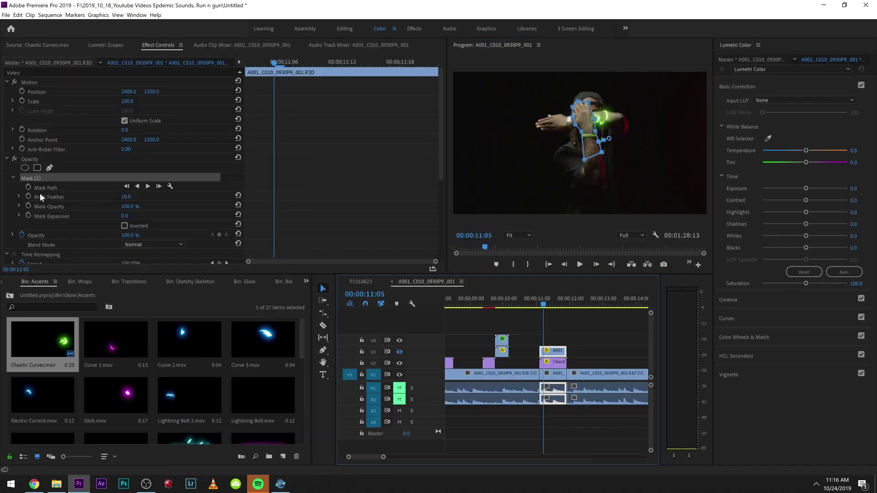
- Enable Mask Path keyframing at 00:00:11:05 and show the V3 track again
click(29, 187)
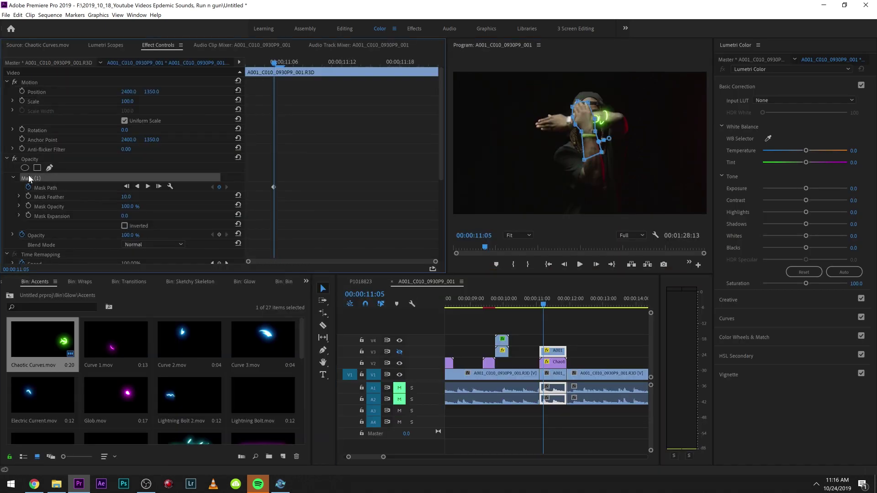
click(36, 159)
key(Right)
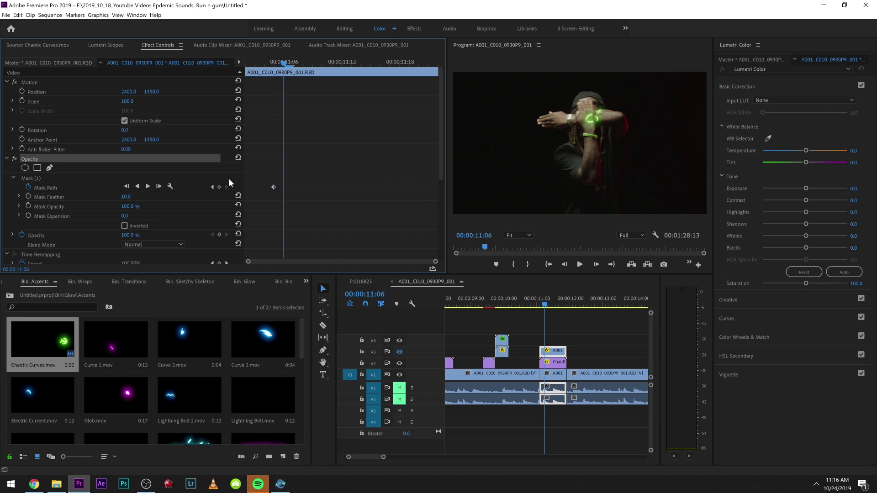
click(399, 351)
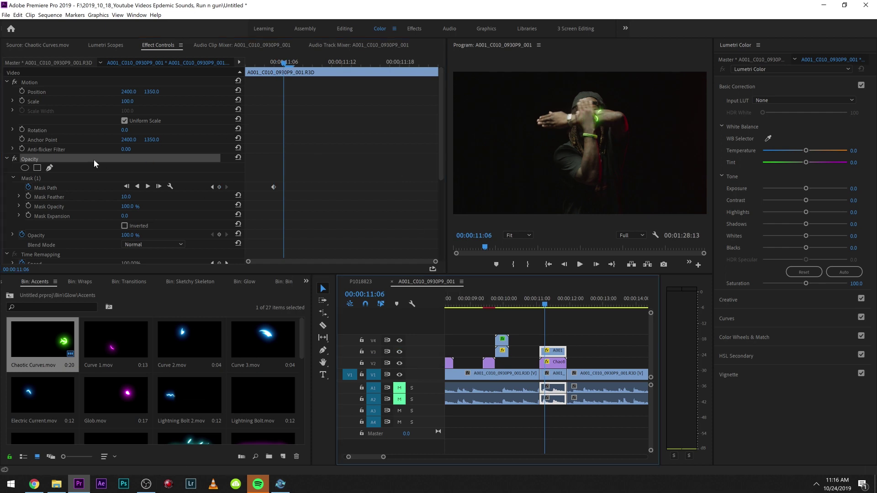
- Adjust Mask (1) to fit the raised hand and forearm at 00:00:11:07, adding a Mask Path keyframe
click(29, 178)
key(Right)
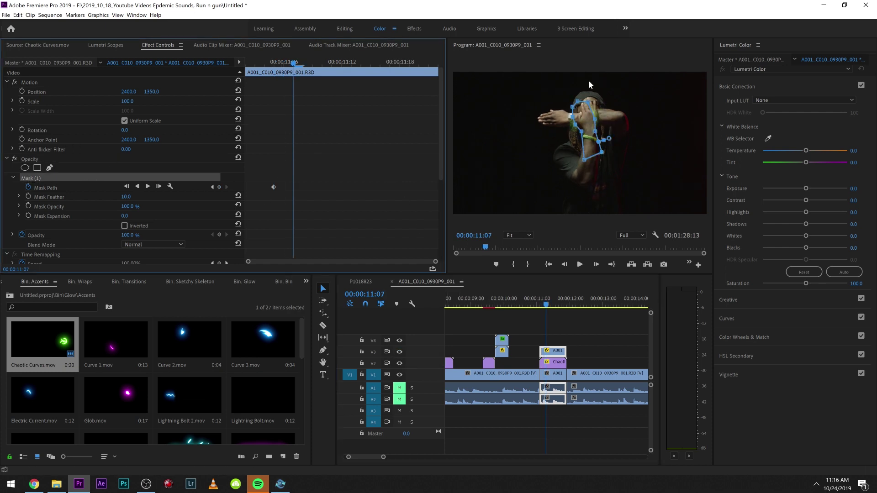
drag(590, 96, 596, 95)
drag(586, 125, 589, 124)
- Shorten the end of the masked V3 footage copy to about 00:00:11:15
key(Right)
key(Right)
key(Right)
key(Right)
key(Right)
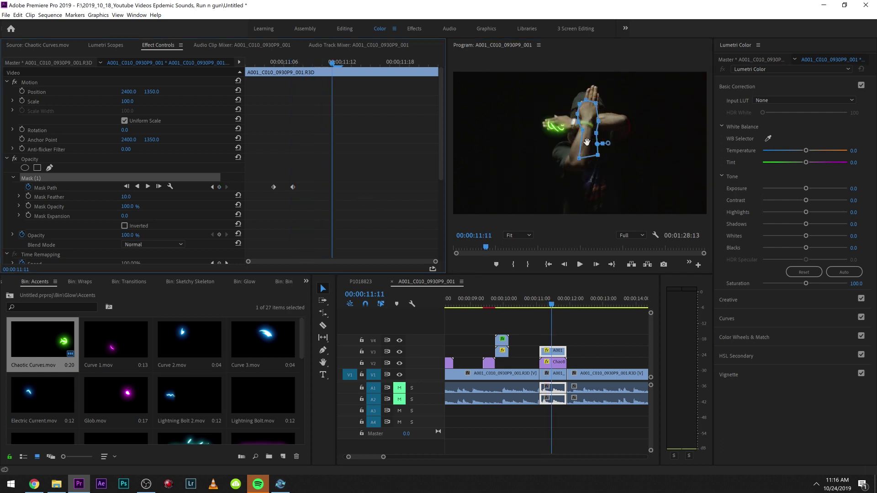
key(Left)
drag(565, 352, 557, 352)
click(584, 336)
- Trim the end of the masked V3 footage copy to 00:00:11:10, once the glow has cleared the front arm
key(=)
key(=)
key(=)
key(Left)
key(Left)
key(Left)
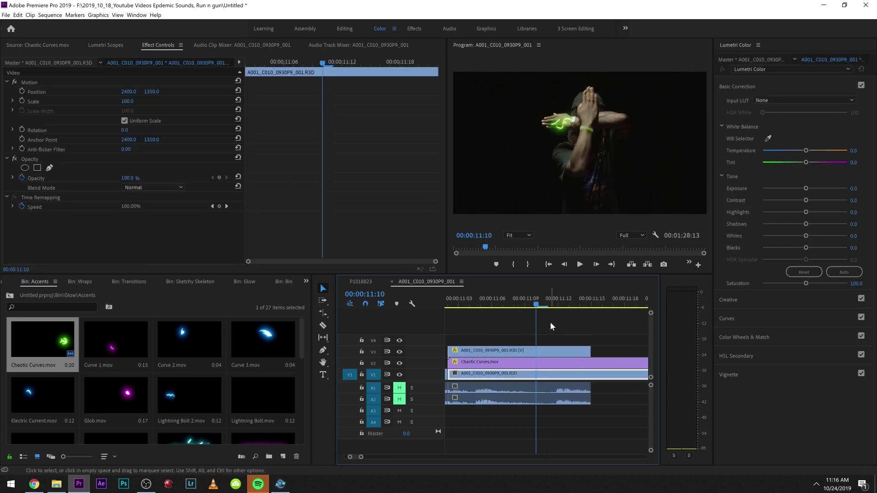
key(Left)
key(Right)
key(Right)
key(Right)
drag(589, 351, 536, 352)
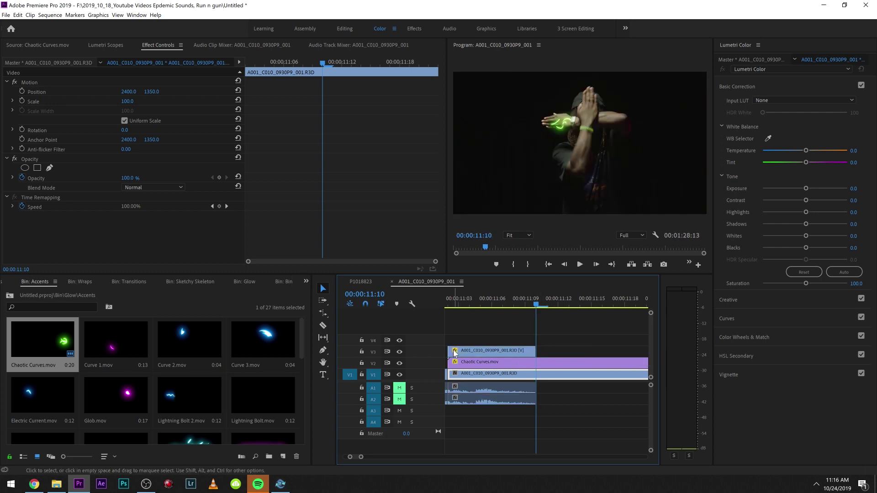
- Trim the start of the masked V3 footage copy to 00:00:11:04 and set its Mask Feather to 0
drag(510, 300, 475, 320)
drag(456, 352, 476, 351)
key(ctrl+z)
click(475, 352)
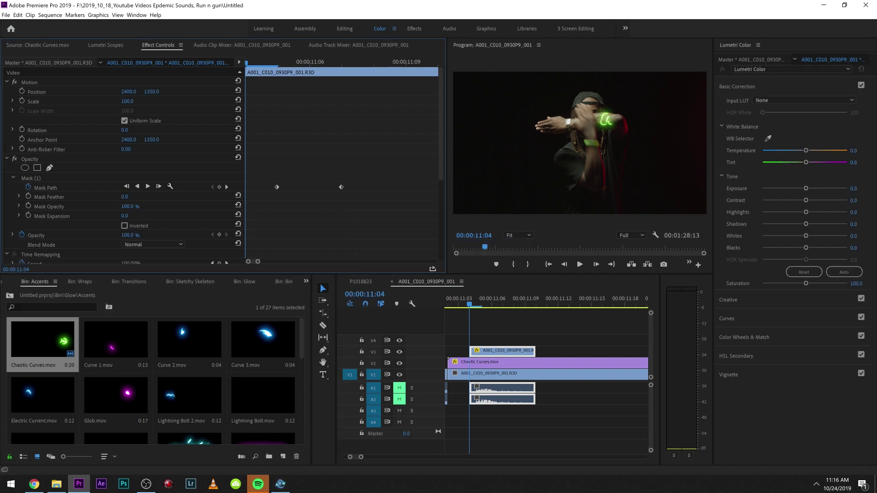
- Play and scrub through the masked section up to 00:00:11:08 to check the glow passing behind the arm
key(space)
key(space)
click(492, 301)
drag(498, 305, 515, 305)
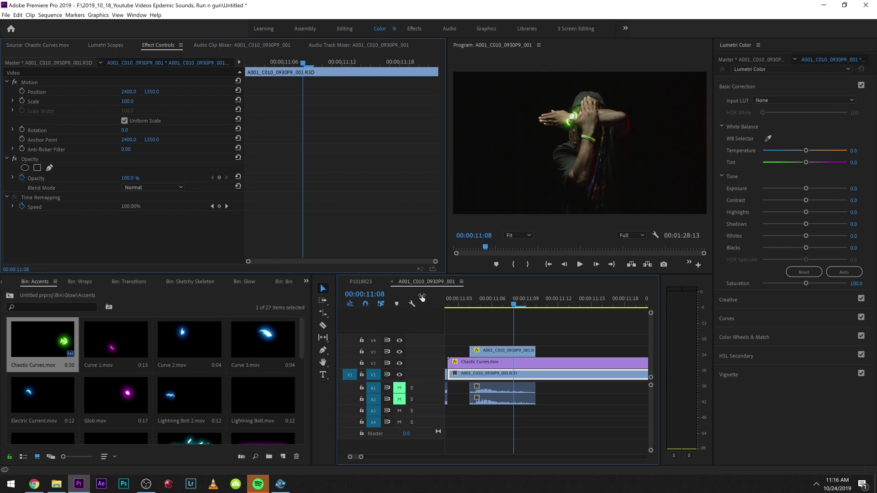
- Soften and widen the V3 footage copy's mask with Mask Feather 125 and Mask Expansion 44
key(grave)
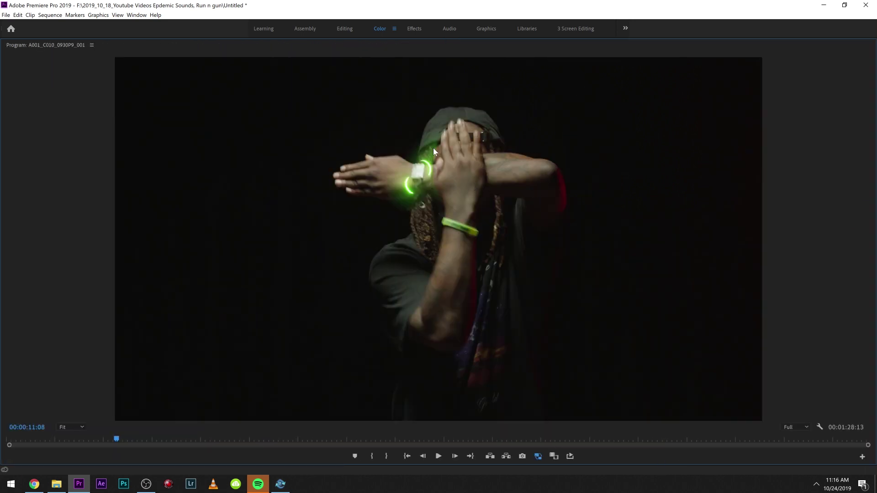
key(grave)
click(506, 350)
drag(131, 201, 116, 201)
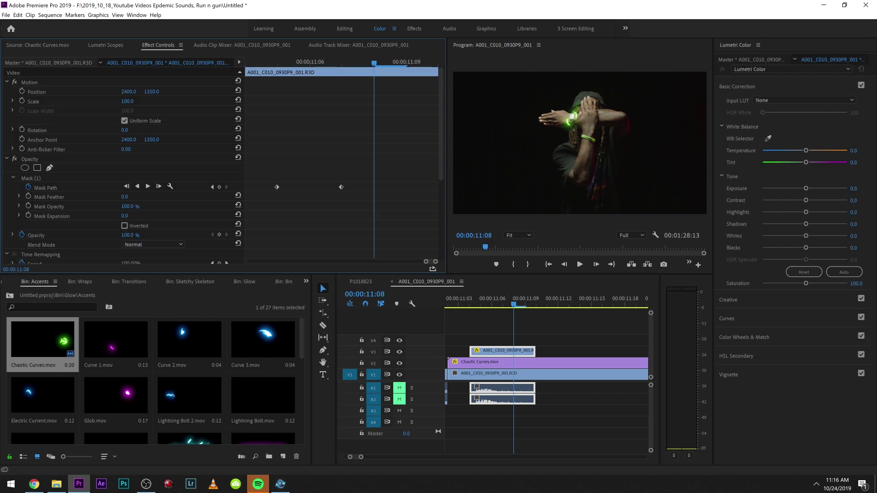
key(ctrl+grave)
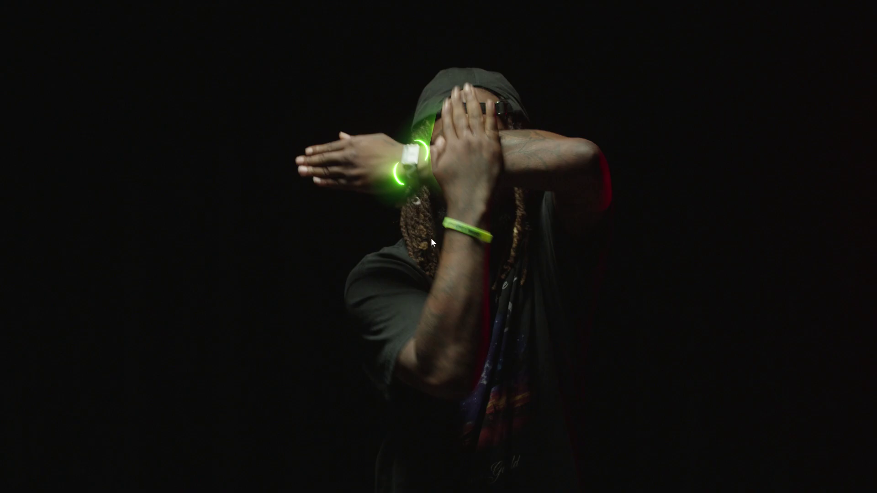
key(ctrl+grave)
drag(125, 197, 144, 216)
key(grave)
key(grave)
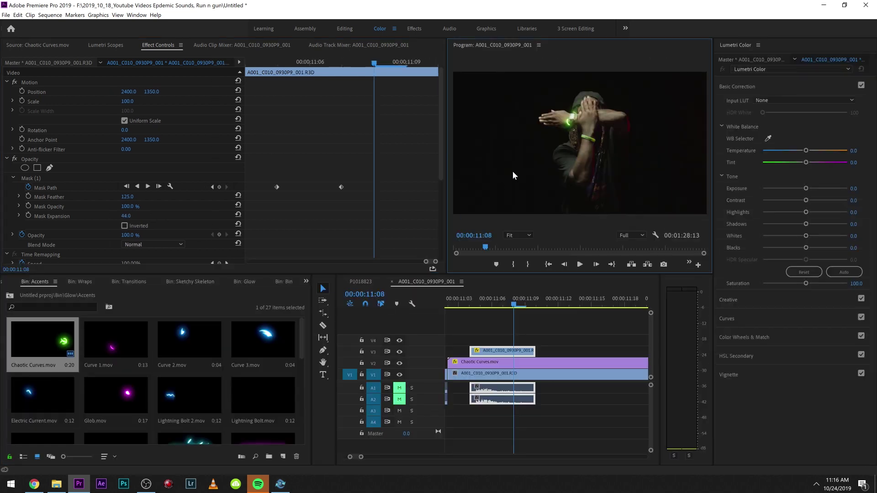
- Examine the masked arm section frame by frame in an enlarged preview, back and forth around 00:00:11:06 to 00:00:11:09
key(grave)
key(Right)
key(Right)
key(Right)
key(Right)
key(Left)
key(Left)
key(Left)
key(Left)
key(Left)
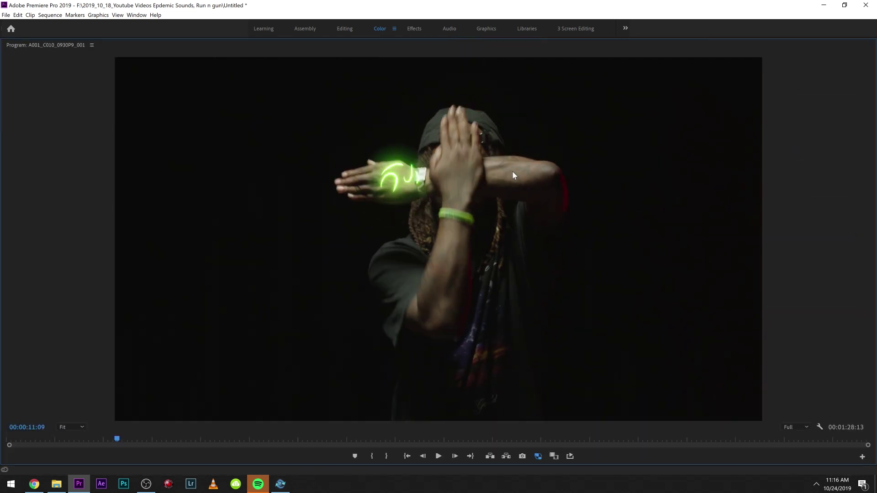
key(Left)
key(Left)
key(Left)
key(Left)
key(Left)
key(Left)
key(Left)
key(Right)
key(Right)
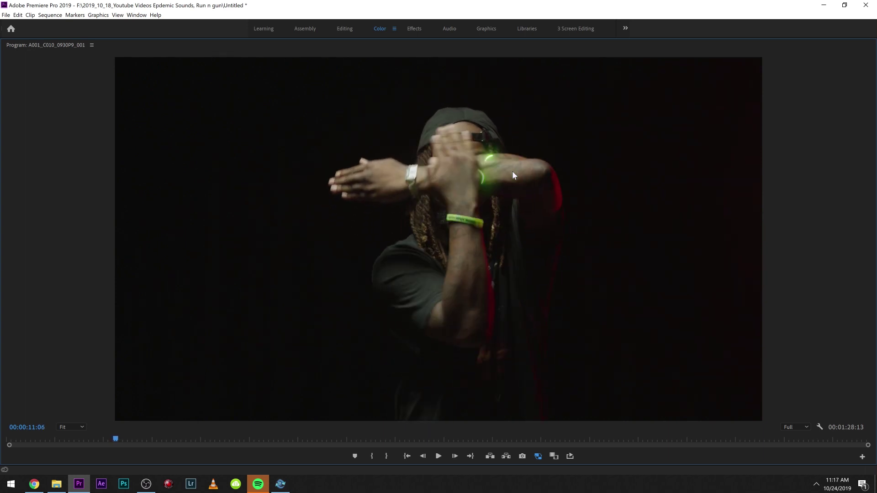
key(Right)
key(Right)
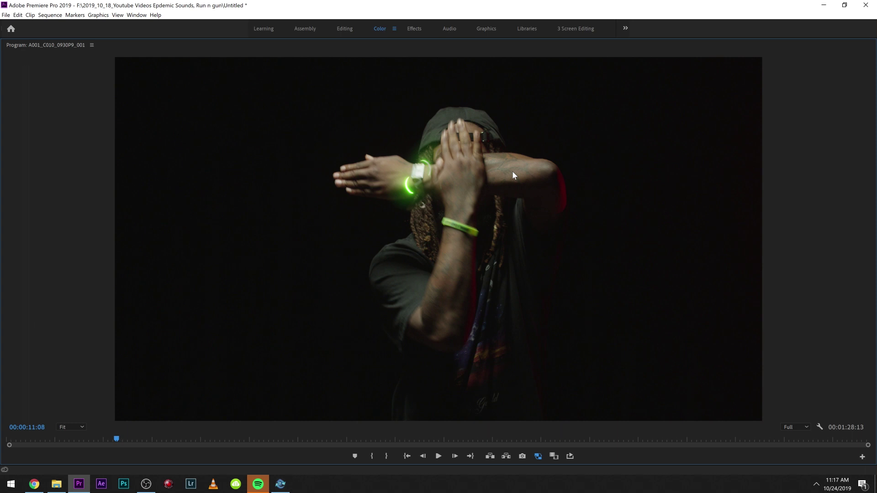
key(Left)
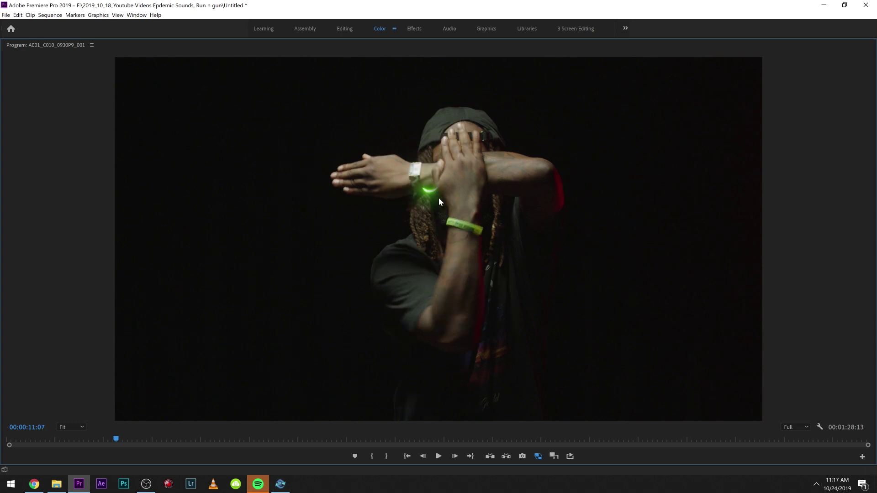
- Shift the V3 copy's Mask (1) slightly toward the watch hand at 00:00:11:07
key(grave)
click(641, 354)
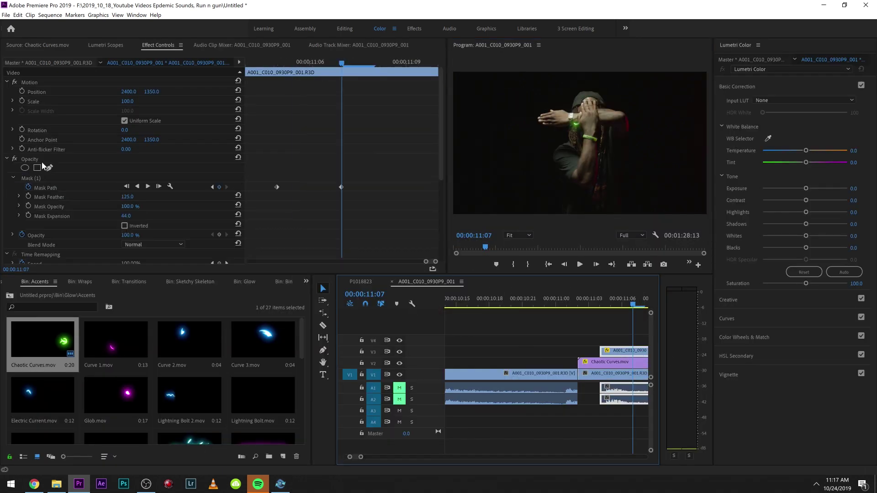
click(56, 179)
drag(577, 121, 571, 121)
key(grave)
key(grave)
click(591, 328)
click(600, 302)
click(569, 179)
- Examine the Chaotic Curves glow against the arms frame by frame in an enlarged preview, up to about 00:00:11:21
key(grave)
key(Right)
key(Right)
key(Right)
key(Right)
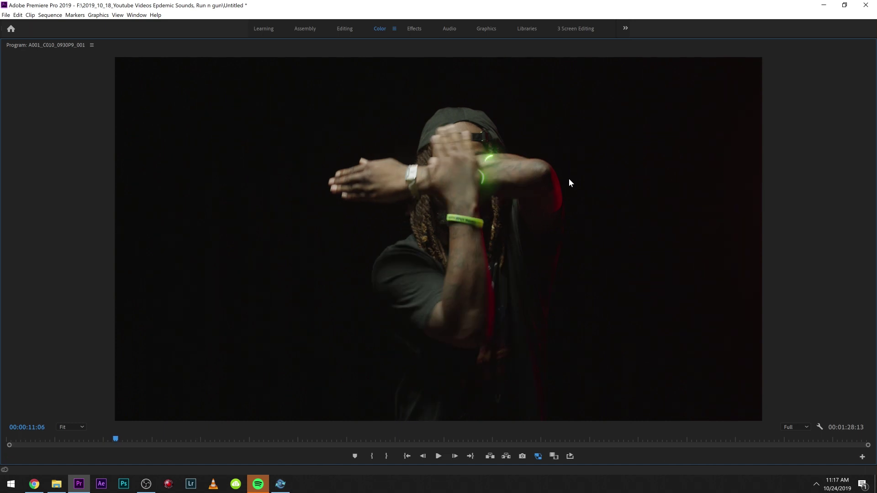
key(Right)
key(Right)
key(Right)
key(Right)
key(Right)
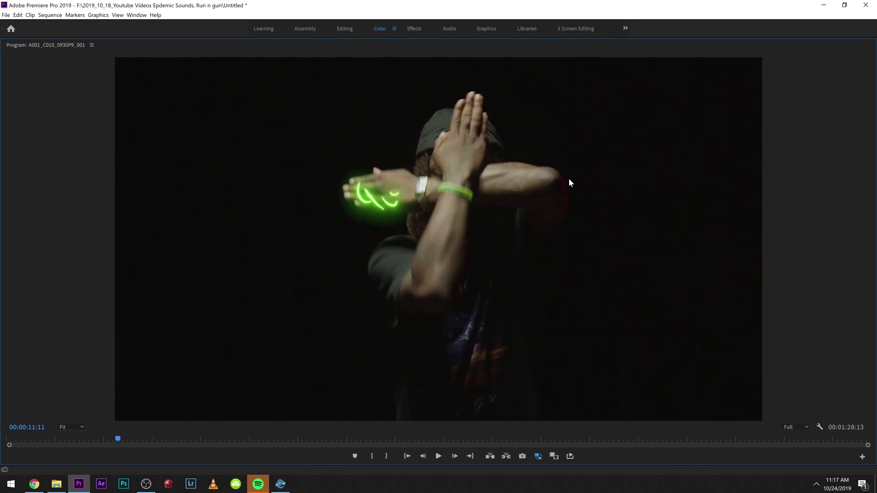
key(Right)
key(Right)
key(Right)
key(Right)
key(Right)
key(Right)
key(Right)
key(Right)
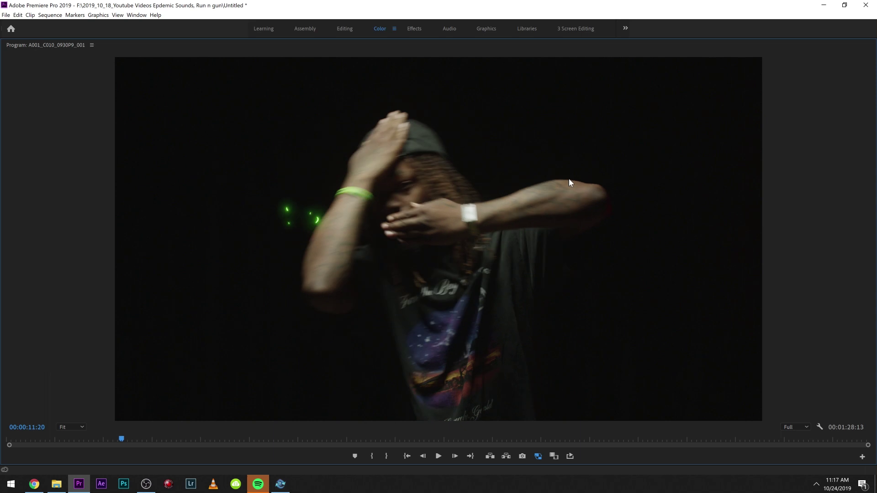
key(grave)
- Look over the remaining Accents clips, the wider timeline and the V3 copy's mask settings at 00:00:11:08
click(554, 331)
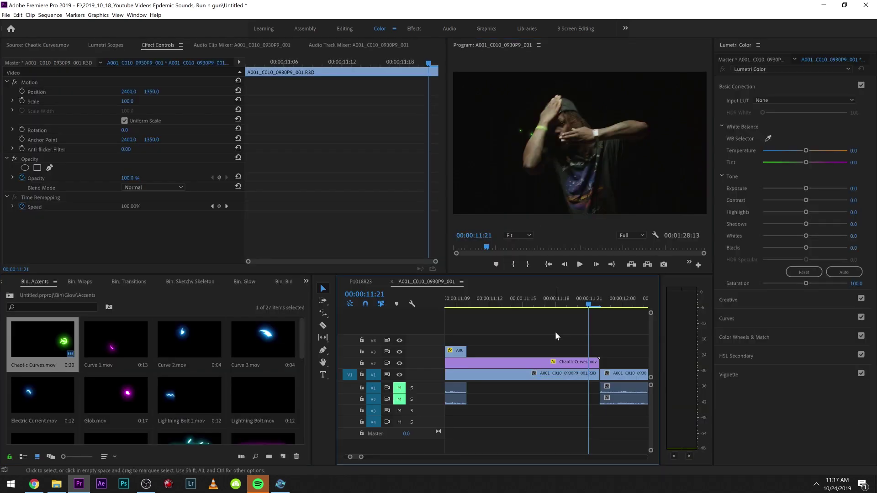
key(minus)
key(minus)
key(minus)
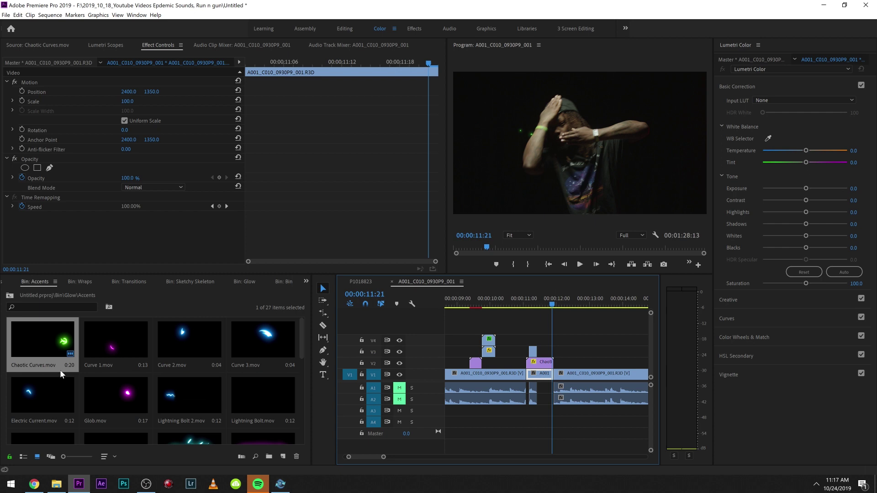
scroll(134, 407, down, 2)
scroll(134, 408, down, 3)
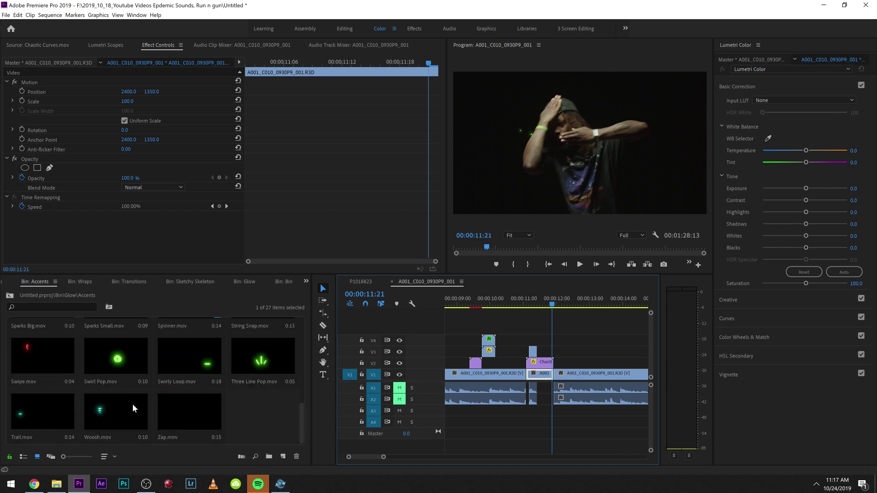
drag(545, 300, 534, 301)
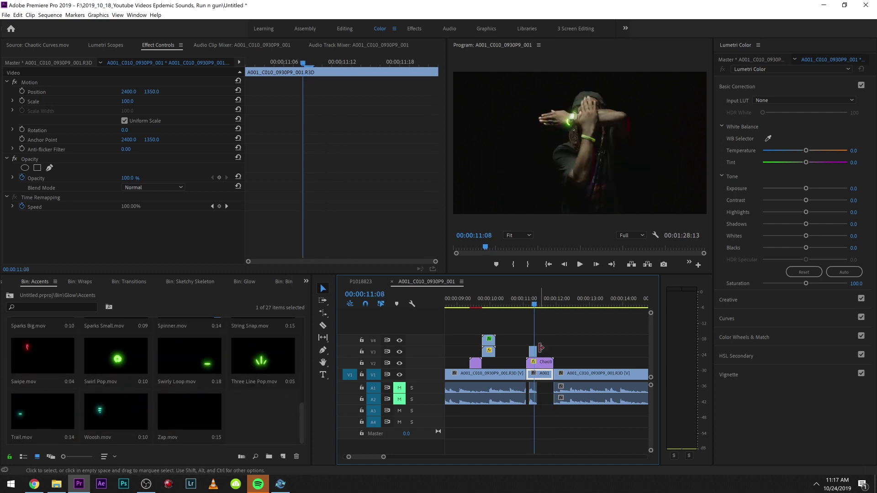
click(534, 354)
scroll(312, 194, down, 2)
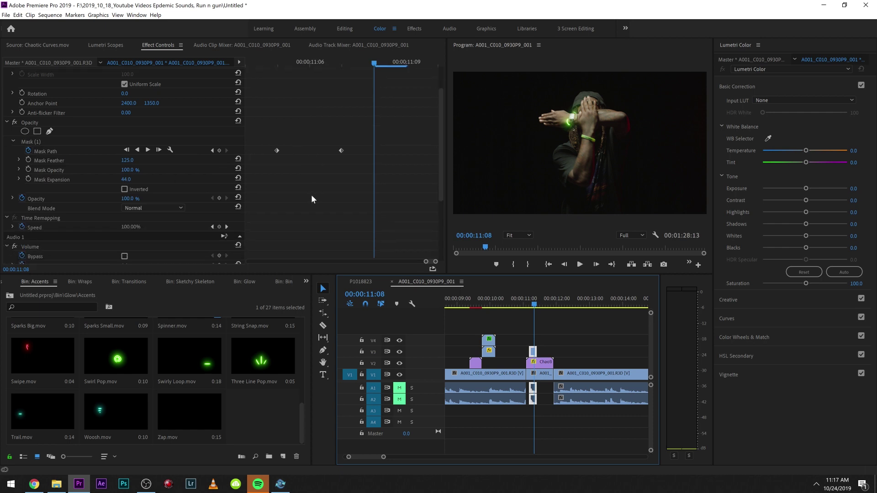
click(274, 45)
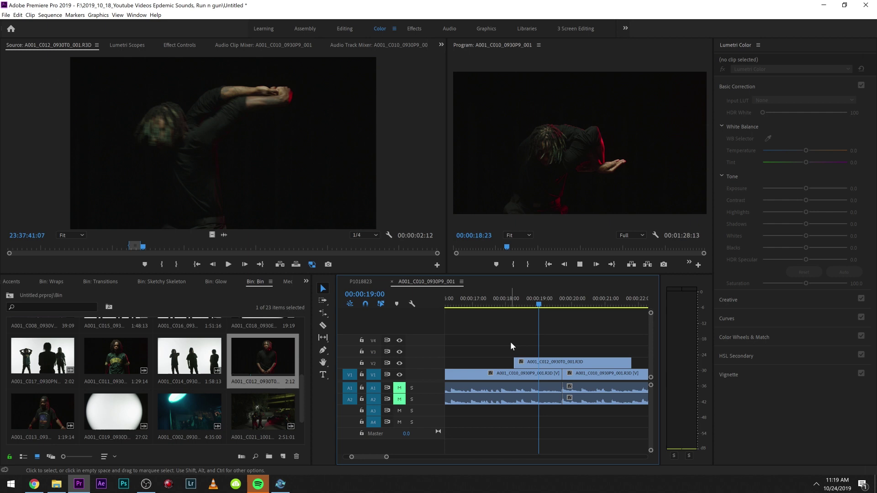
- Open the Sketchy Skeleton bin inside the Glow bin
click(530, 363)
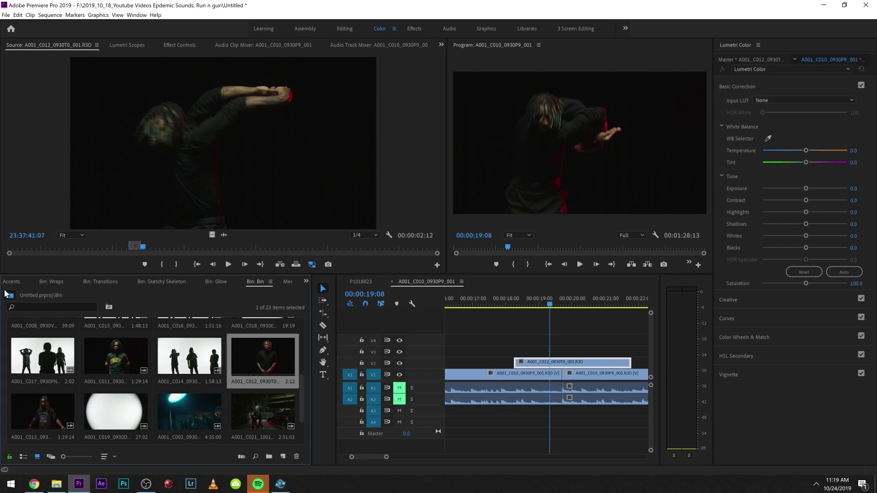
click(17, 302)
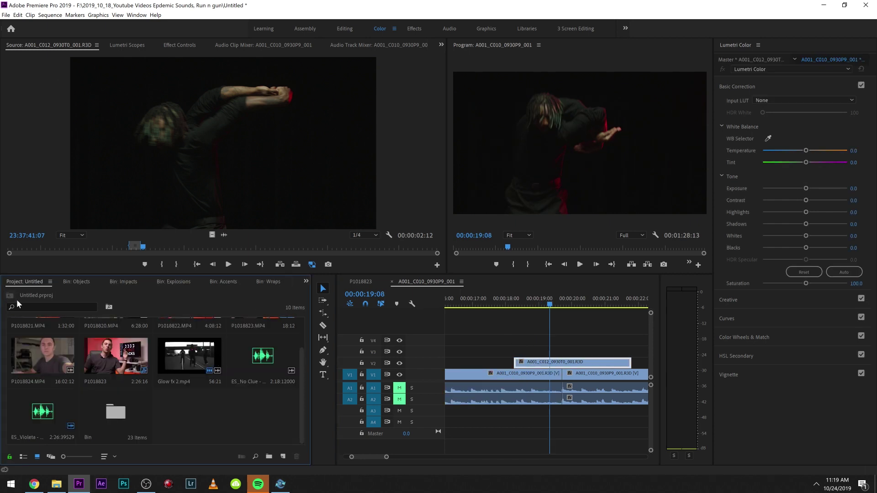
double_click(112, 412)
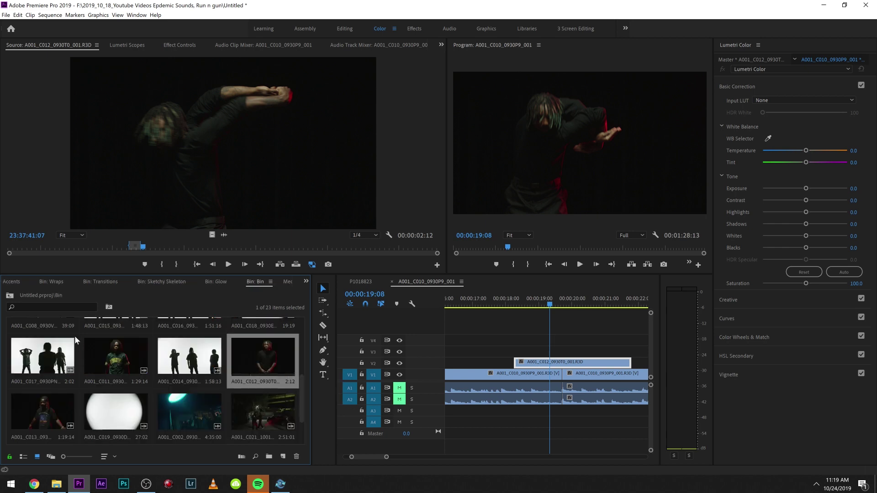
scroll(73, 361, down, 3)
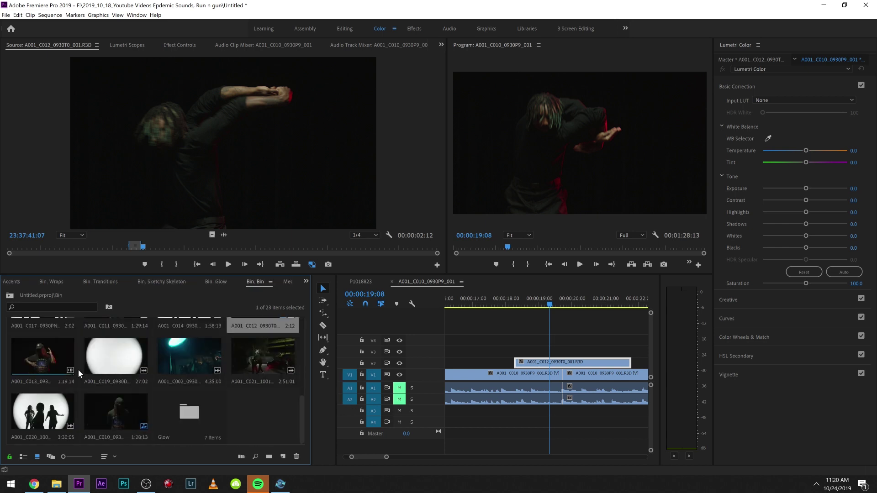
double_click(185, 404)
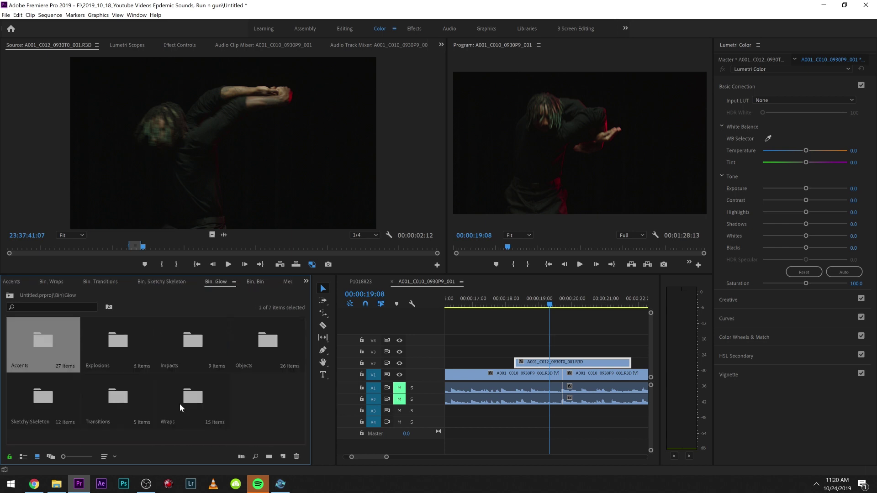
double_click(30, 391)
- Place Skull Front Skeleton.mov on V3 at 00:00:18:08, above the A001_C012 clip, and set its Blend Mode to Screen
drag(114, 413, 529, 352)
mouse_move(527, 306)
mouse_down()
mouse_move(509, 317)
mouse_move(516, 317)
mouse_up()
drag(532, 354, 522, 355)
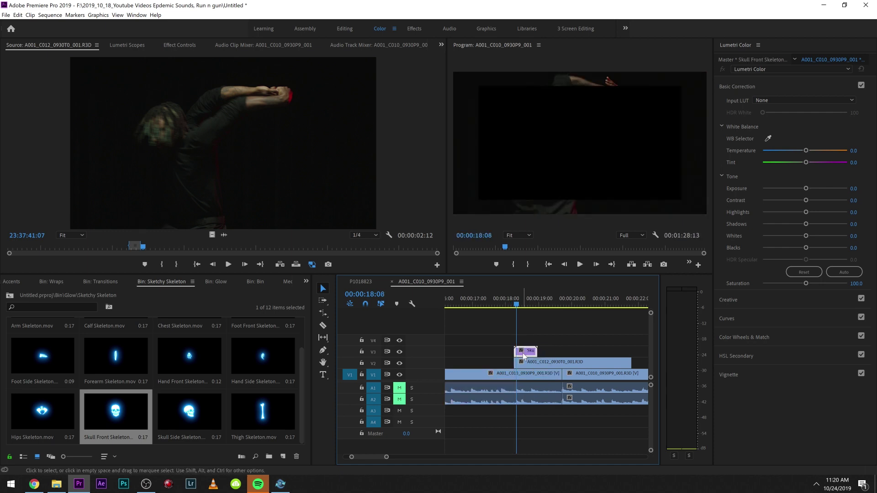
click(174, 45)
click(135, 187)
click(144, 273)
- Enable Rotation, Scale and Position keyframing for the skull at 00:00:18:08 and move it over the dancer's head to about 1751.4, 891.3
click(22, 129)
click(22, 100)
click(22, 91)
click(32, 82)
drag(550, 183, 515, 159)
- Fit the skull to the dancer's head at 00:00:18:09 with scale 79.3, rotation -2.6° and position 1621.6, 804.8
key(Right)
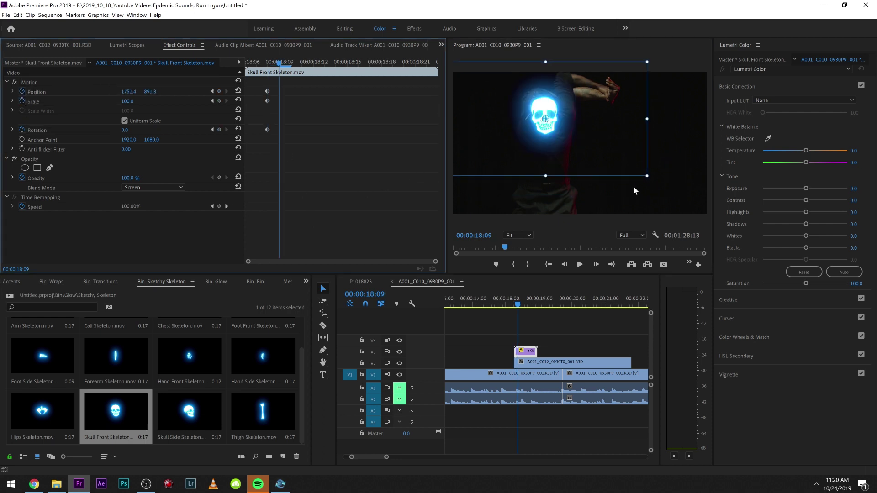
drag(645, 176, 632, 164)
mouse_move(591, 135)
mouse_down()
mouse_move(549, 136)
mouse_move(583, 130)
mouse_up()
drag(626, 155, 623, 158)
click(336, 184)
- Remove the skull's 00:00:18:08 keyframes and keyframe its position over the head at 00:00:18:11
key(Right)
key(Right)
key(Left)
key(Left)
key(Left)
key(Left)
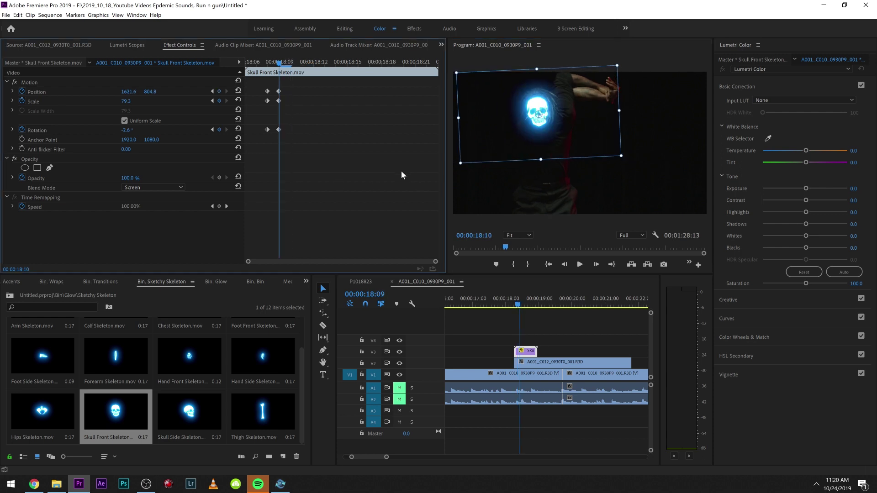
key(Right)
key(Right)
key(Right)
key(Right)
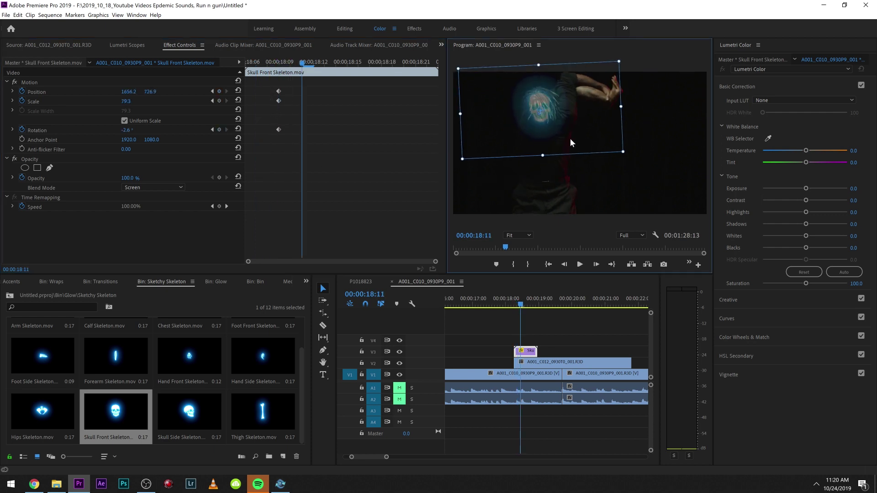
key(Left)
key(Left)
- Keyframe the skull at 00:00:18:13 with position 1673.5, 874.0 and rotation 0.1°
key(Right)
key(Right)
key(Right)
drag(568, 122, 569, 129)
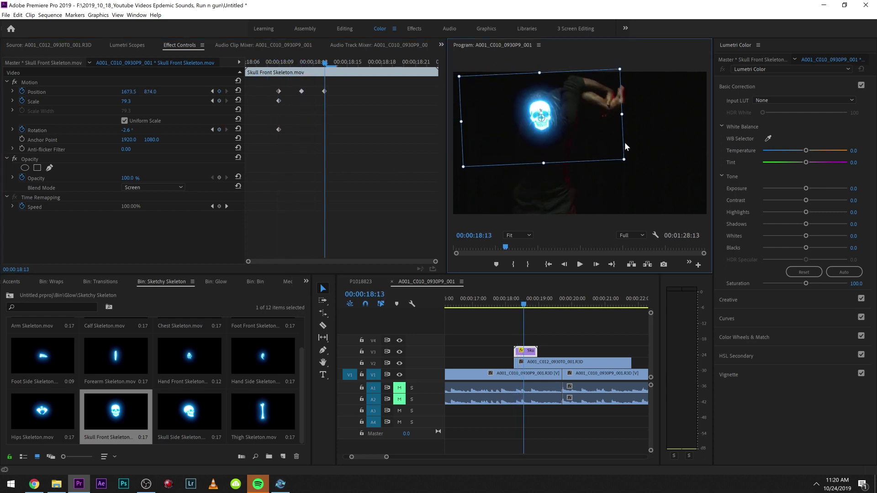
drag(627, 161, 624, 167)
- Keyframe the skull's position over the lowering head at 00:00:18:16
key(Right)
key(Right)
key(Right)
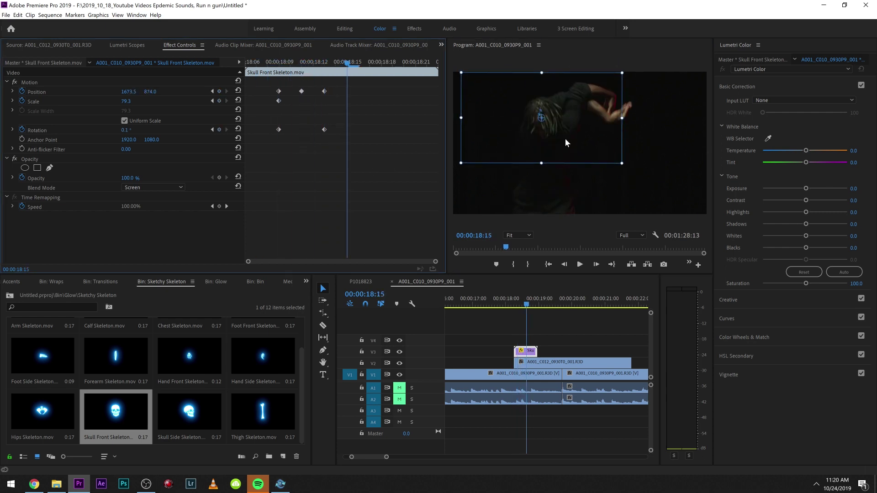
click(70, 83)
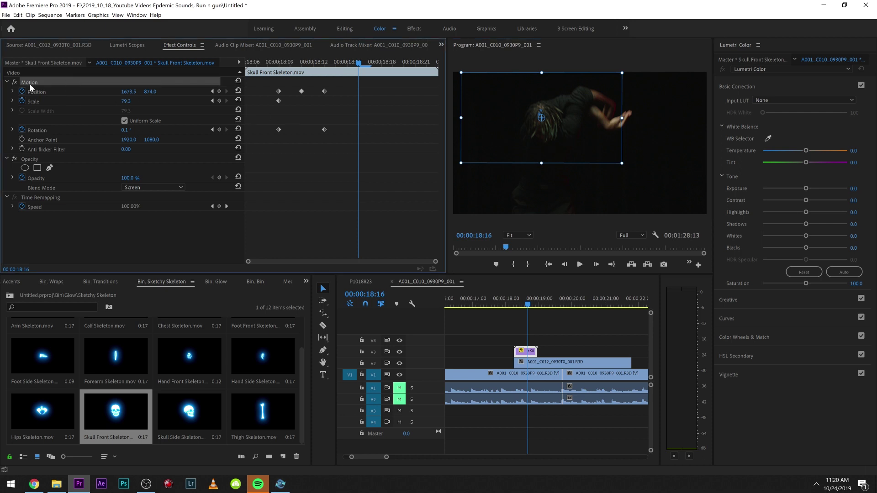
drag(513, 136, 571, 143)
- Keyframe the skull's position to follow the head at 00:00:18:18, at 00:00:18:20 (1725.4, 1367.3) and at 00:00:18:22 (1708.1, 1531.7)
key(Right)
key(Right)
key(Right)
key(Right)
key(Right)
key(Right)
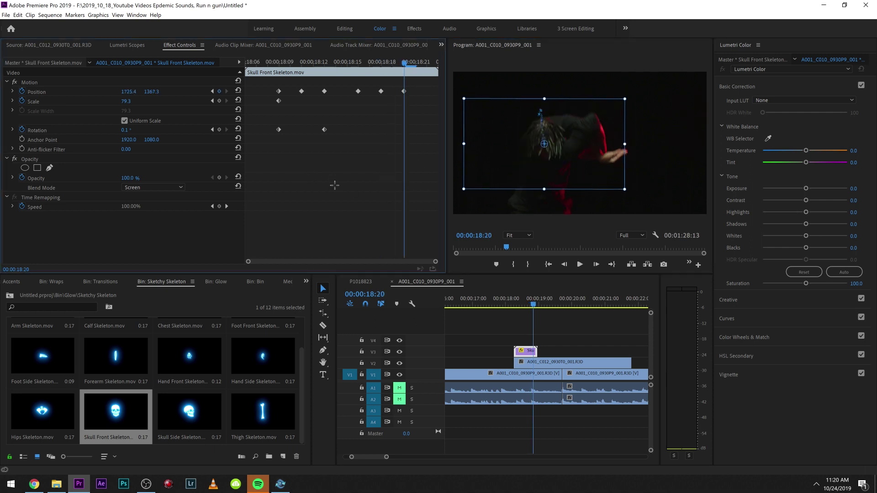
drag(547, 171, 548, 179)
click(341, 190)
- Play back the skull section from about 00:00:18:08 and look over the other Sketchy Skeleton clips
key(Right)
key(Right)
key(Right)
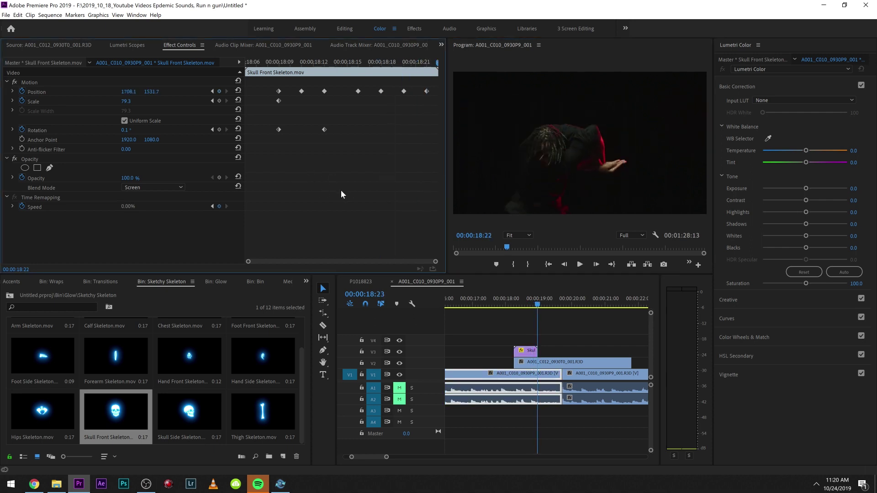
key(space)
click(517, 303)
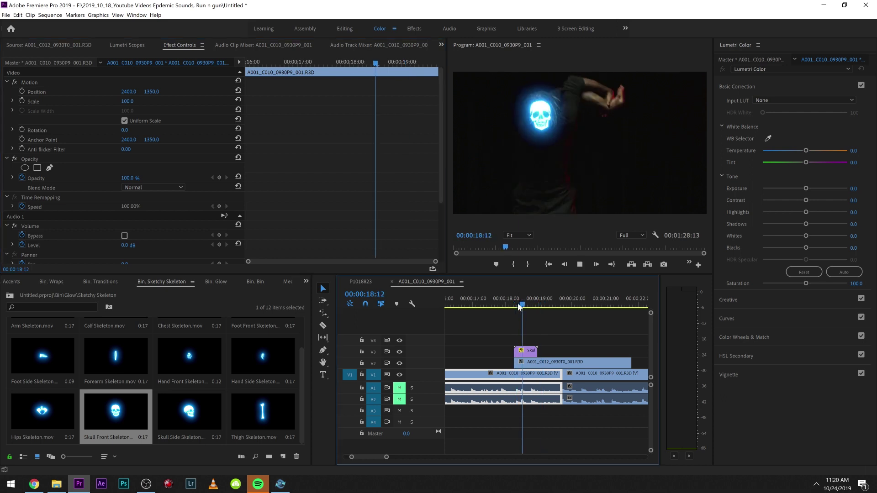
key(space)
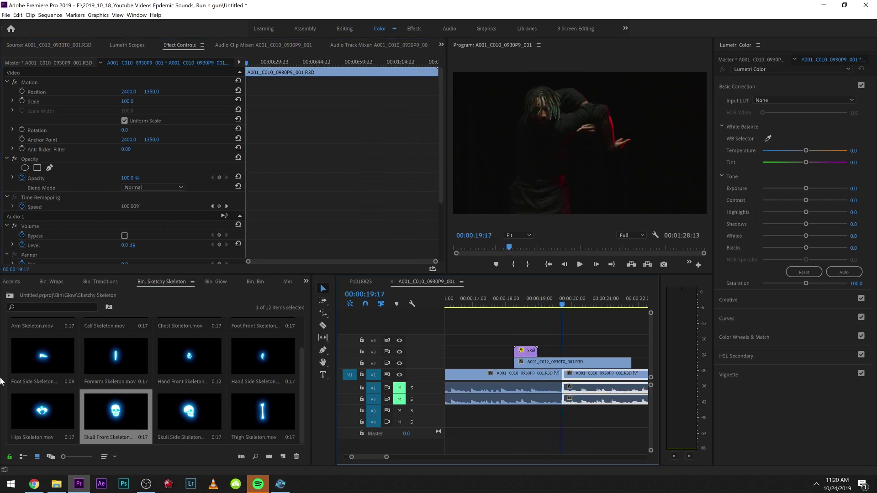
scroll(135, 363, up, 2)
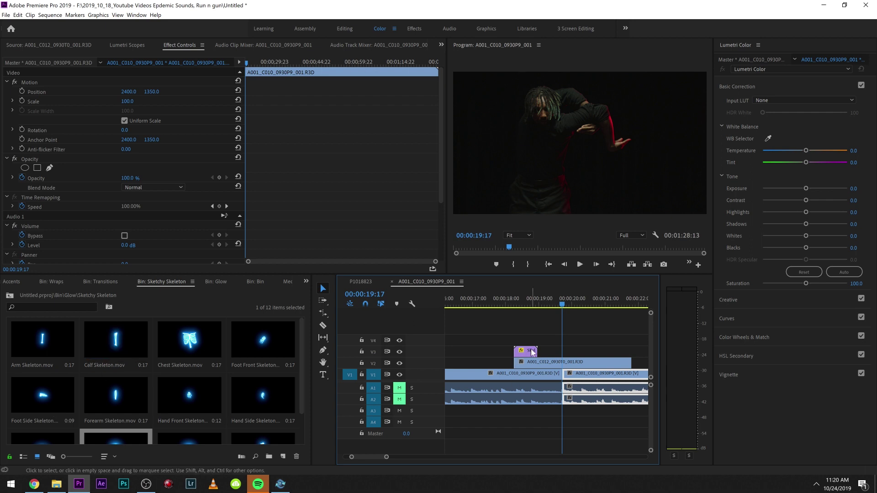
- Place Arm Skeleton.mov on V3 at the start of the second dancer clip and set its blend mode to Screen
key(space)
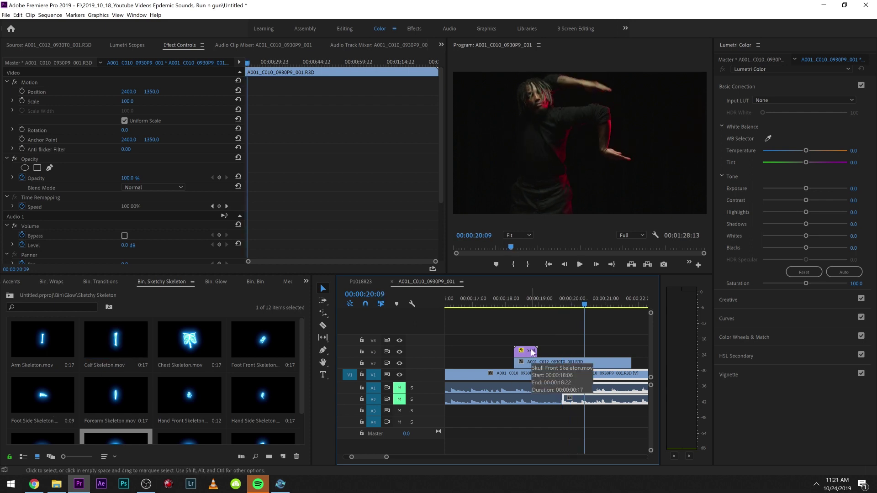
drag(583, 302, 565, 316)
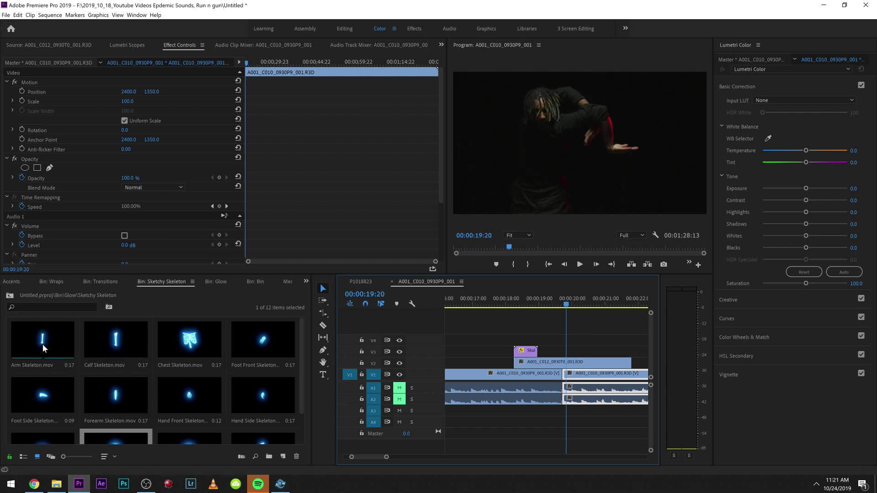
drag(44, 341, 567, 358)
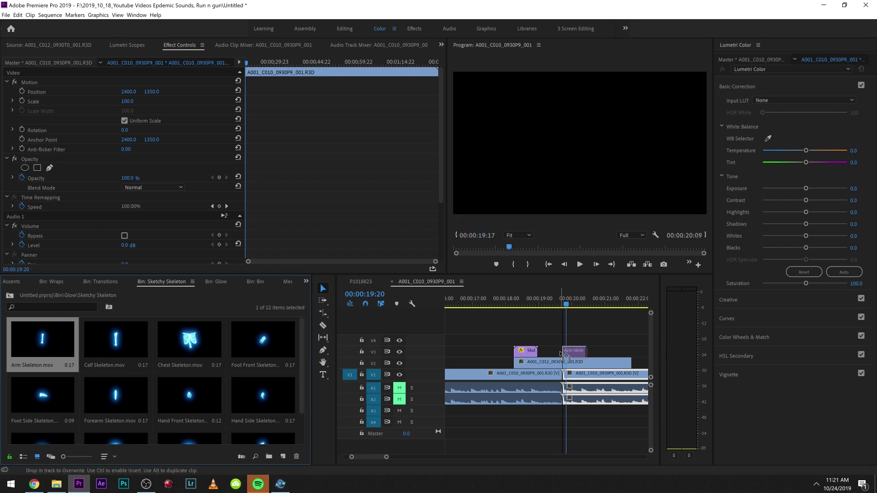
click(134, 188)
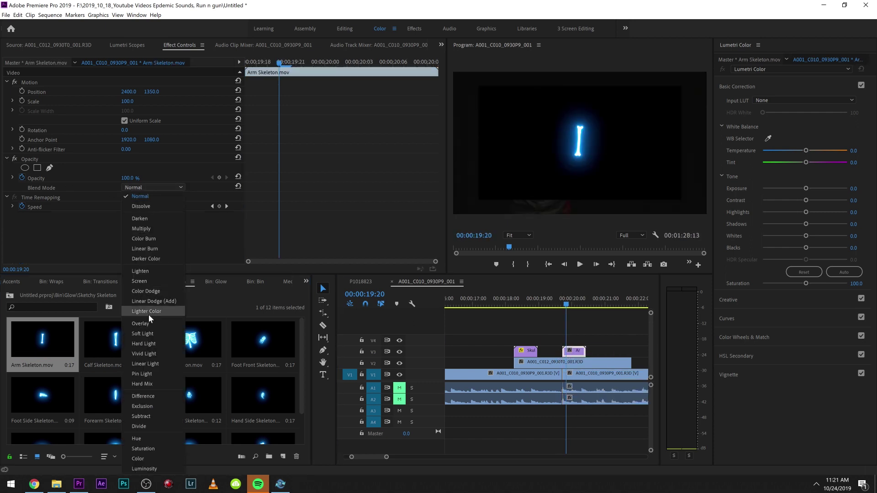
click(146, 280)
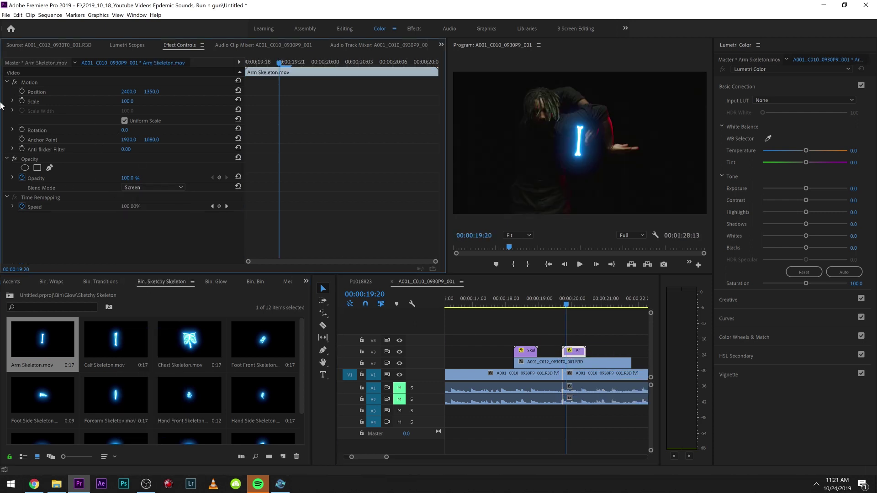
- Keyframe the arm bone over the upper arm at 00:00:19:20 with position 2469.2, 804.8, scale 111.6 and rotation -114.0°
click(21, 101)
click(22, 91)
click(21, 130)
drag(130, 130, 79, 130)
click(62, 82)
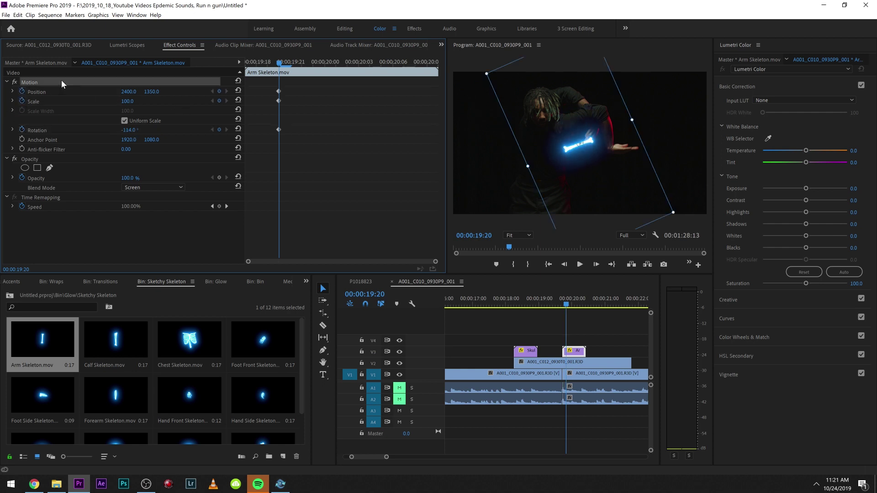
drag(596, 173, 598, 140)
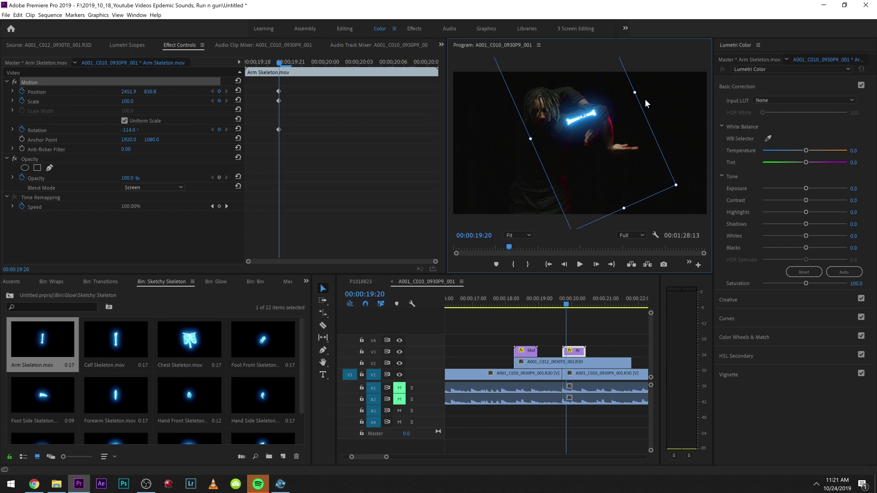
drag(634, 93, 640, 90)
drag(610, 126, 611, 125)
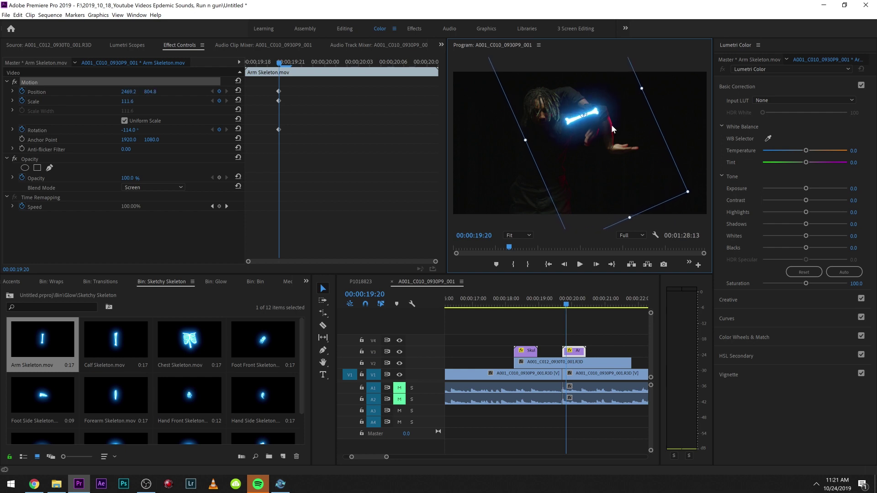
- Keyframe the arm bone at 00:00:20:04 with position 2434.6, 770.2 and rotation -110.9°
click(324, 195)
key(Right)
key(Right)
key(Right)
key(Right)
key(Right)
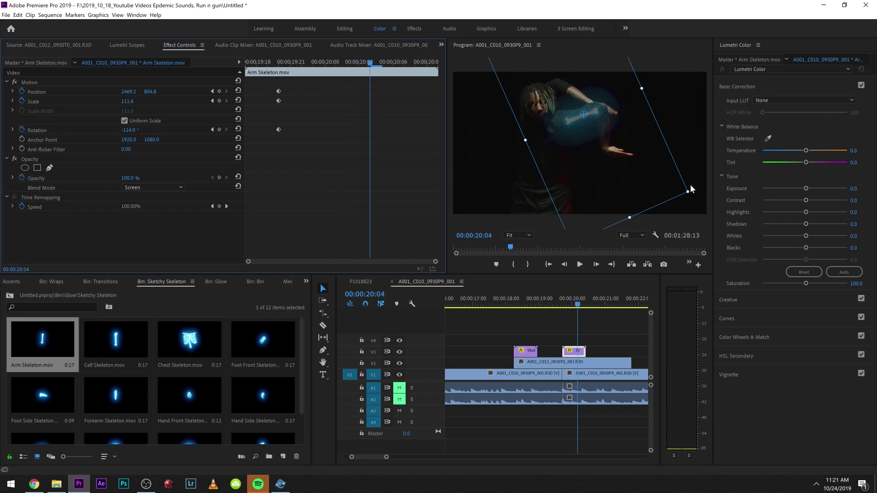
drag(694, 191, 692, 201)
drag(587, 176, 607, 160)
- Step through the remaining arm bone frames to 00:00:20:10 and play back the arm section
click(371, 209)
key(Right)
key(Right)
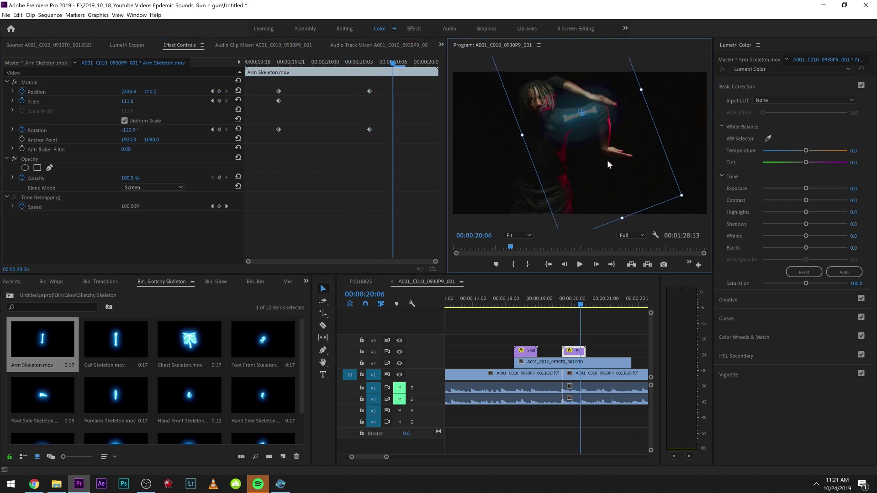
key(Right)
key(Right)
key(Right)
key(Right)
key(Right)
key(Right)
click(602, 155)
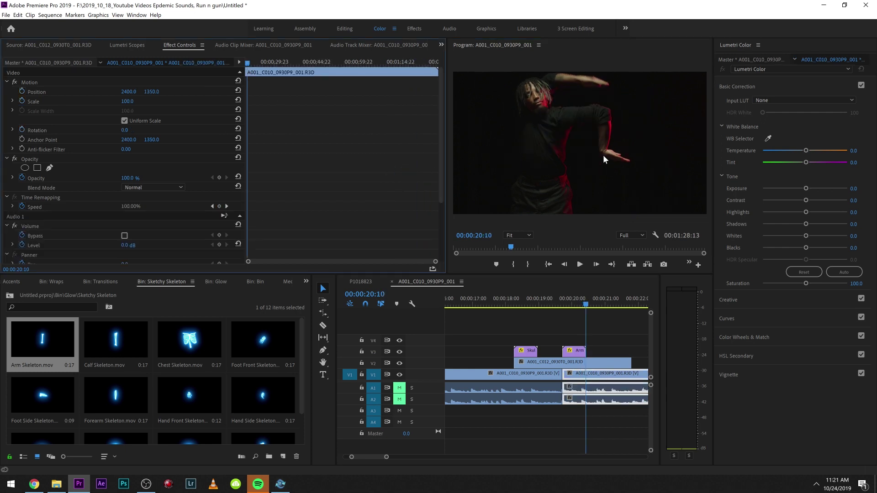
click(562, 302)
key(space)
key(space)
click(562, 302)
key(space)
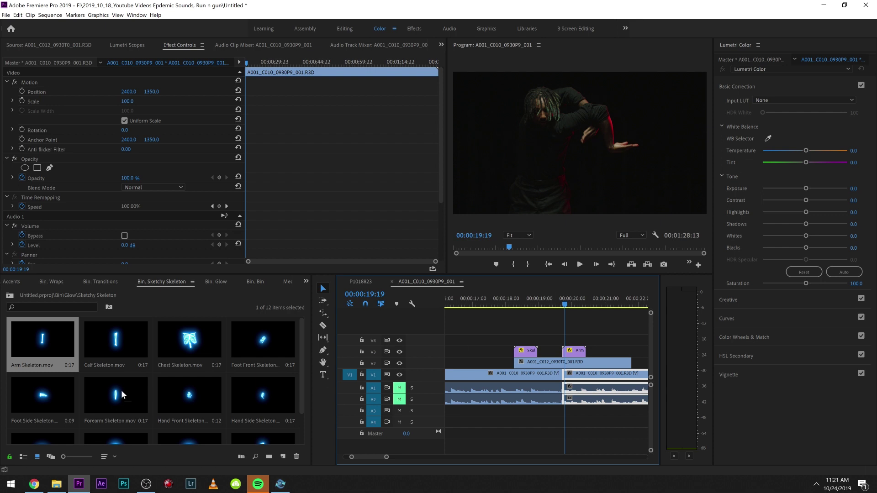
- Save the project, and place Forearm Skeleton.mov on V4 at 00:00:19:19 with the Screen blend mode
key(ctrl+s)
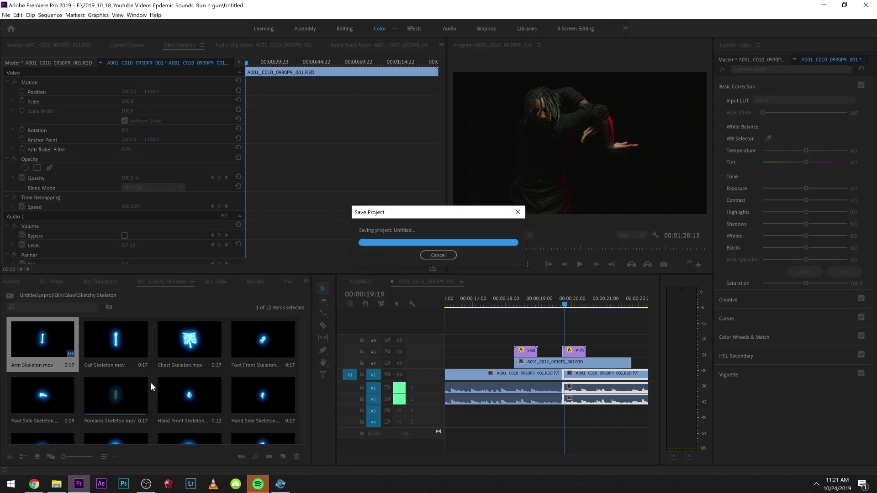
scroll(143, 377, down, 1)
drag(101, 347, 576, 345)
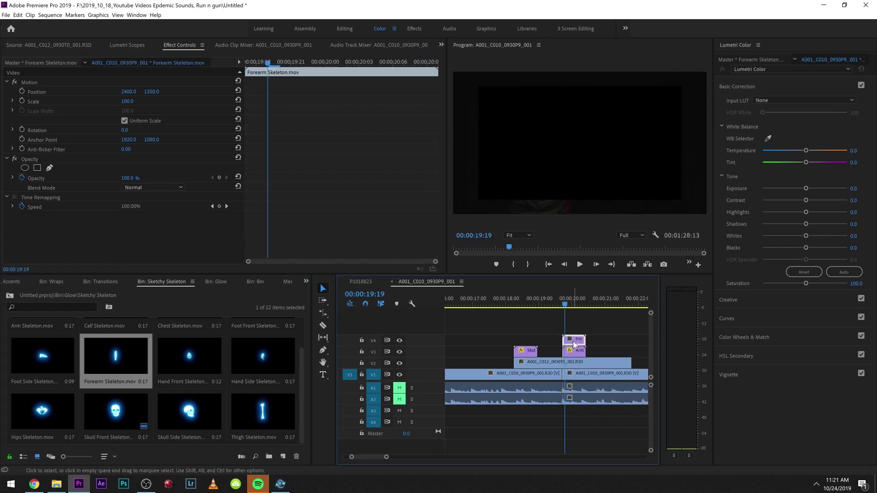
click(152, 188)
click(138, 278)
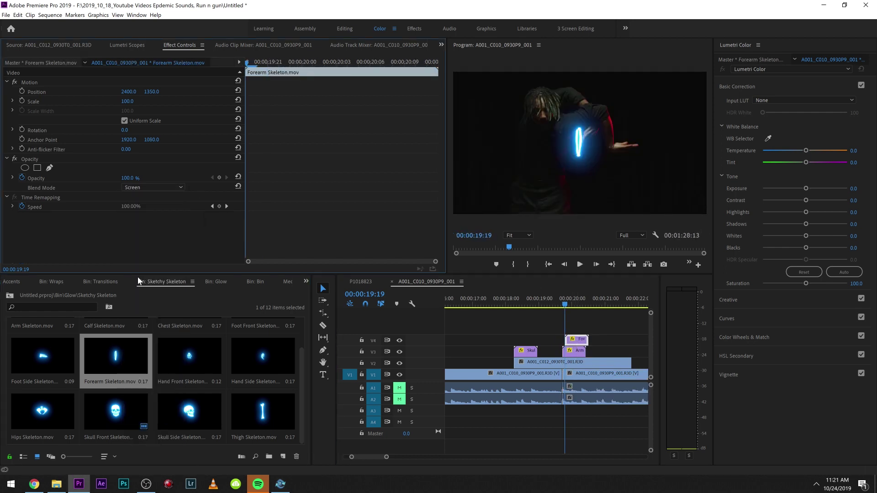
- Keyframe the forearm bone at 00:00:19:19 with position 2918.9, 1038.5, scale 103.9 and rotation -17.6°
click(50, 84)
click(21, 91)
click(22, 101)
click(22, 130)
click(32, 83)
drag(686, 202, 668, 144)
drag(600, 133, 631, 116)
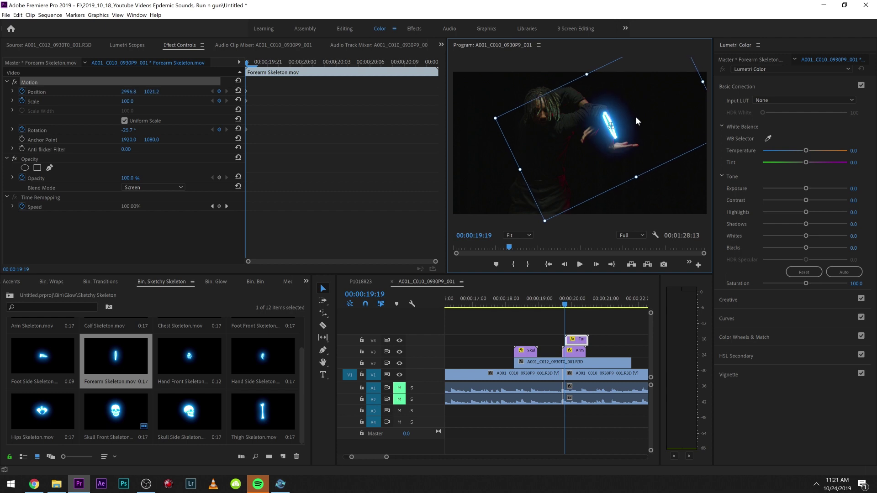
drag(492, 117, 497, 102)
drag(664, 151, 645, 147)
drag(495, 103, 485, 102)
drag(552, 131, 549, 129)
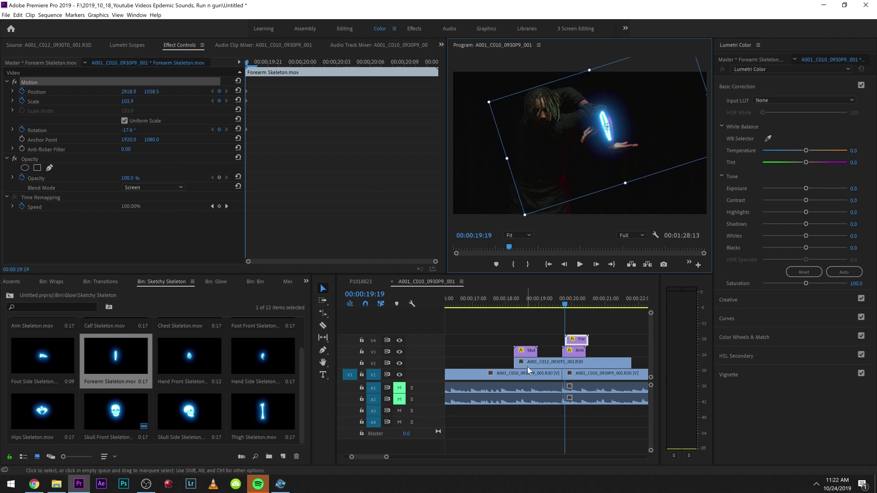
- Keyframe the forearm bone at 00:00:19:22 with position 2901.6, 1029.8 and rotation -12.0°
key(Right)
key(Right)
key(Right)
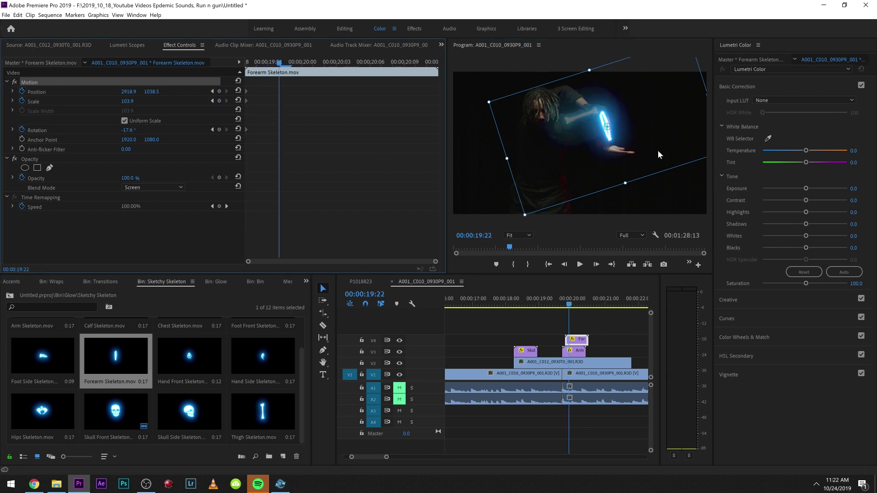
drag(484, 99, 492, 88)
drag(604, 136, 603, 135)
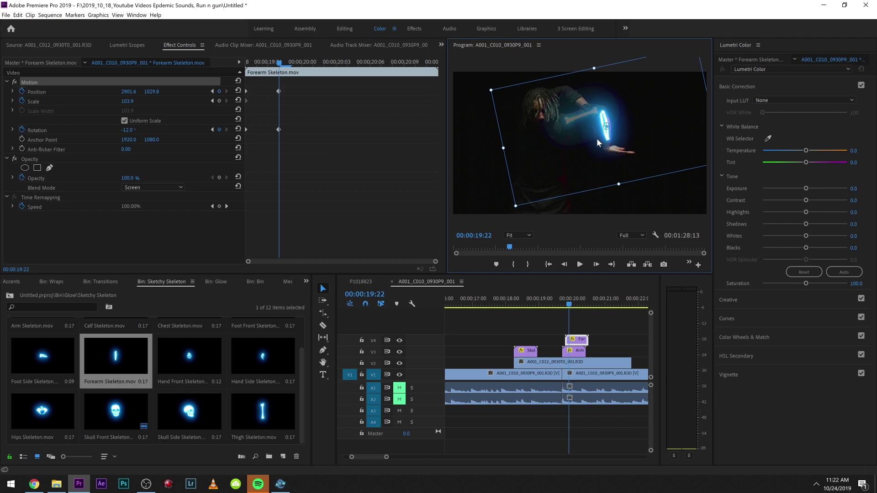
- Keyframe the forearm bone at 00:00:20:07 with position 2858.4, 1047.1 and rotation -6.1°
click(365, 190)
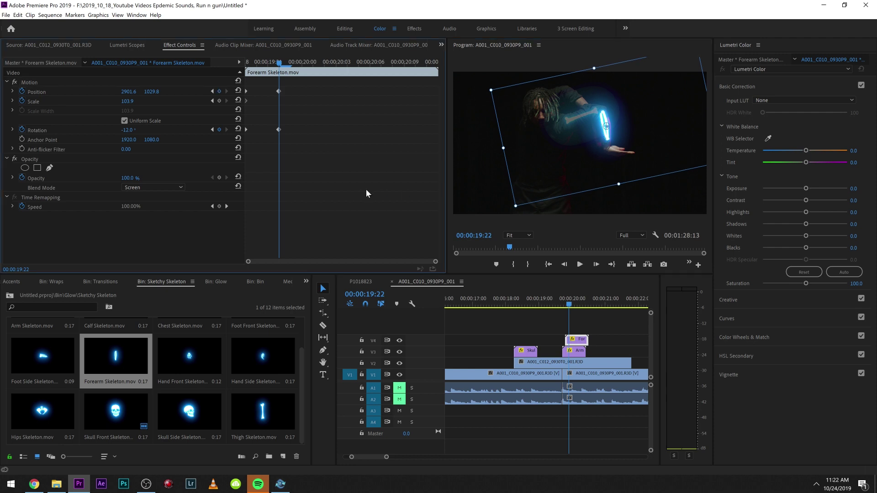
key(Right)
key(Right)
key(Right)
key(Right)
key(Right)
key(Right)
key(Right)
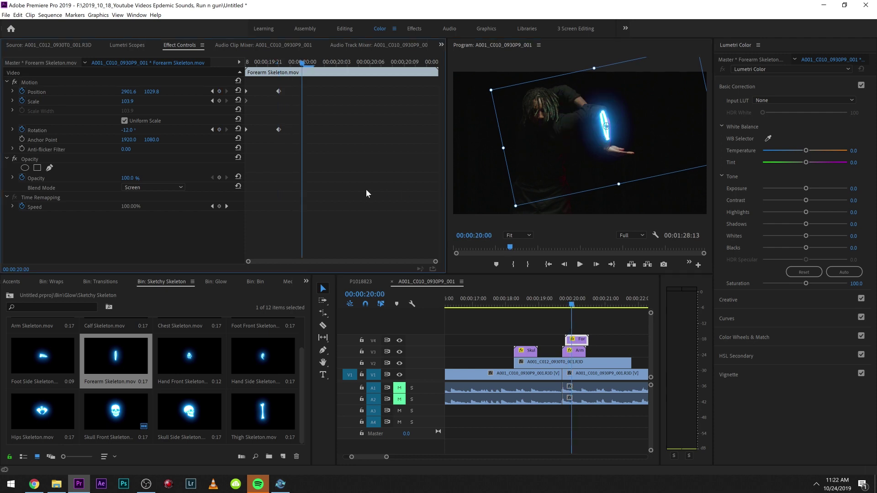
key(Right)
key(Right)
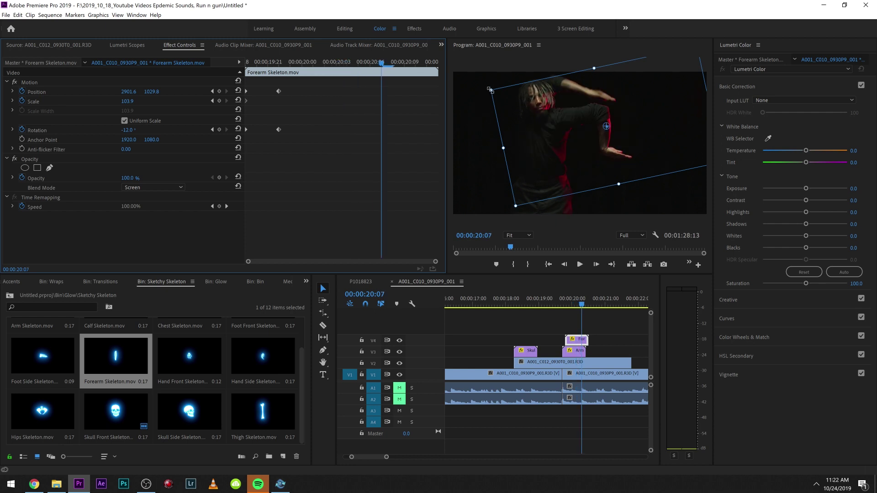
drag(490, 85, 494, 78)
drag(586, 133, 585, 136)
- Review the forearm bone's motion and shift its clip two frames earlier to start together with the arm bone clip
click(386, 165)
key(Right)
key(Right)
key(Right)
key(Right)
key(Right)
key(Right)
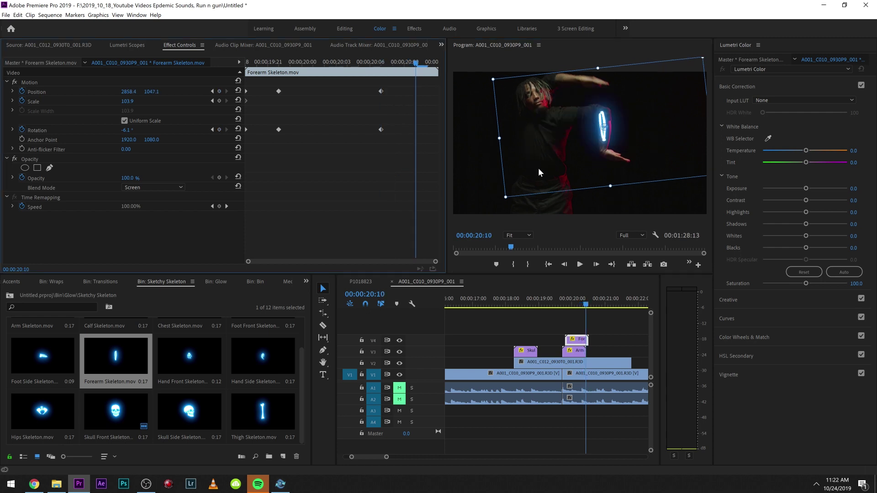
drag(561, 303, 555, 303)
key(space)
click(568, 338)
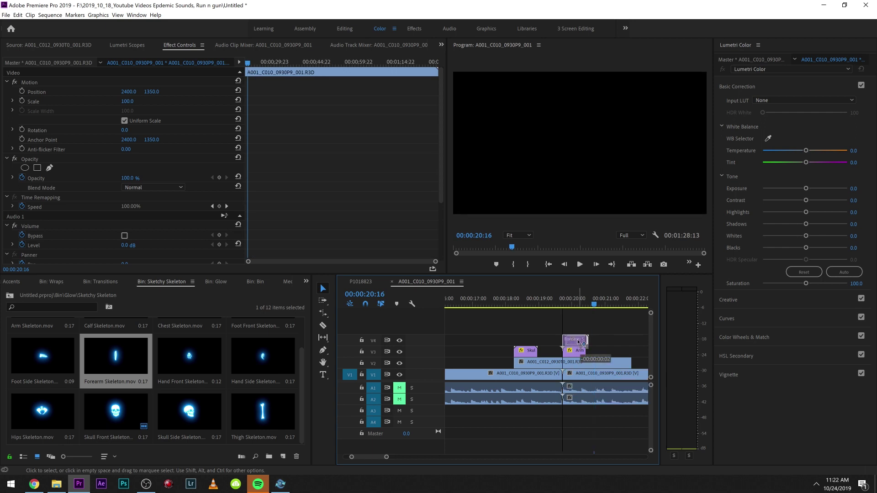
- Play back the combined arm and forearm section from about 00:00:19:15
key(space)
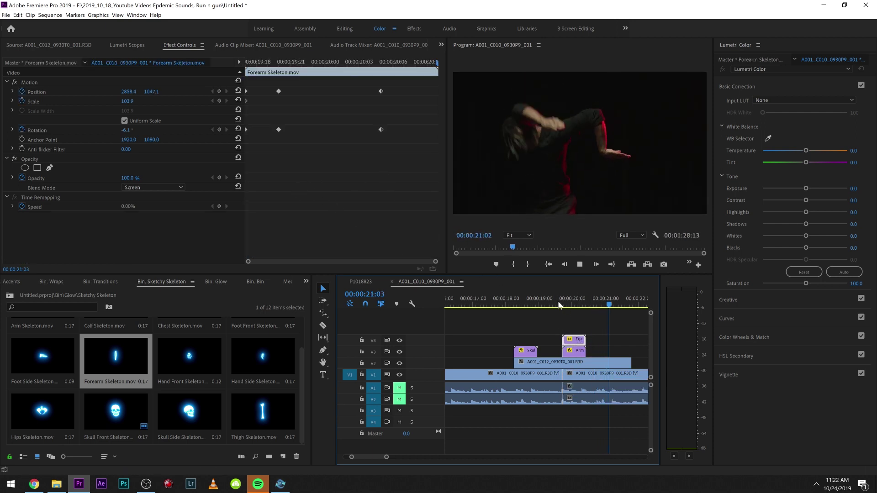
click(559, 304)
click(559, 301)
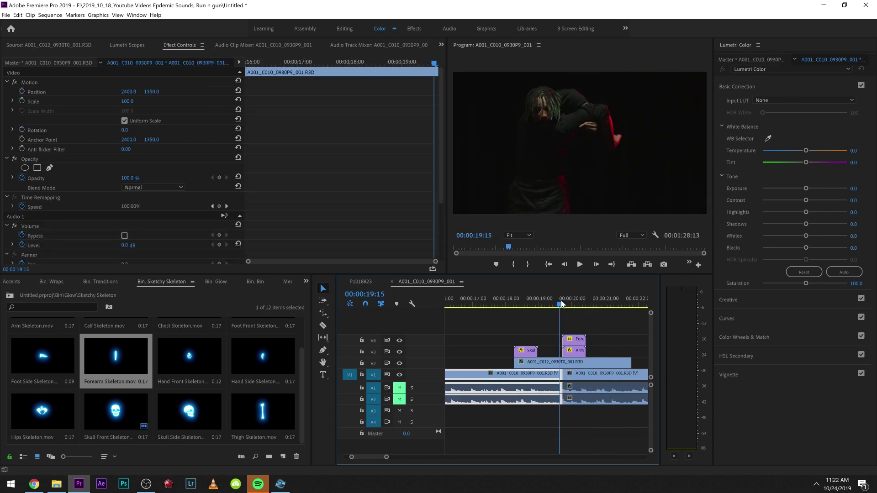
key(space)
click(559, 302)
key(space)
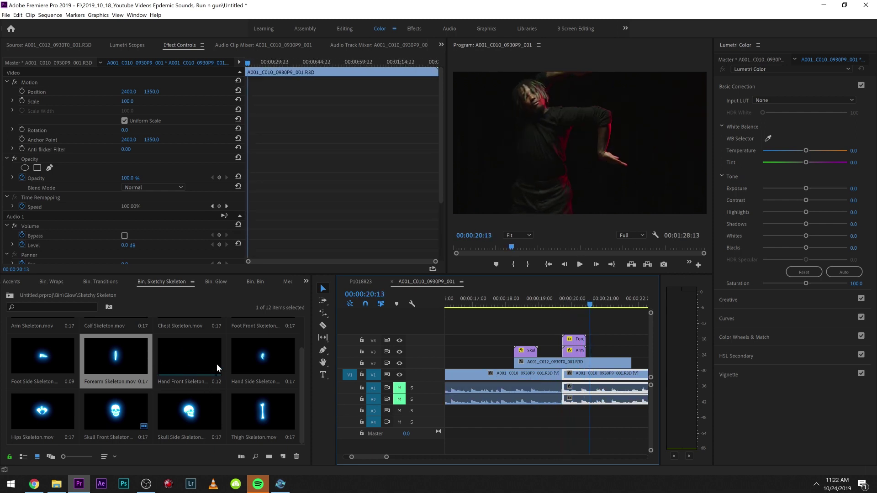
- Place Hand Side Skeleton.mov on V3 directly after the arm bone clip and set its blend mode to Screen
double_click(268, 355)
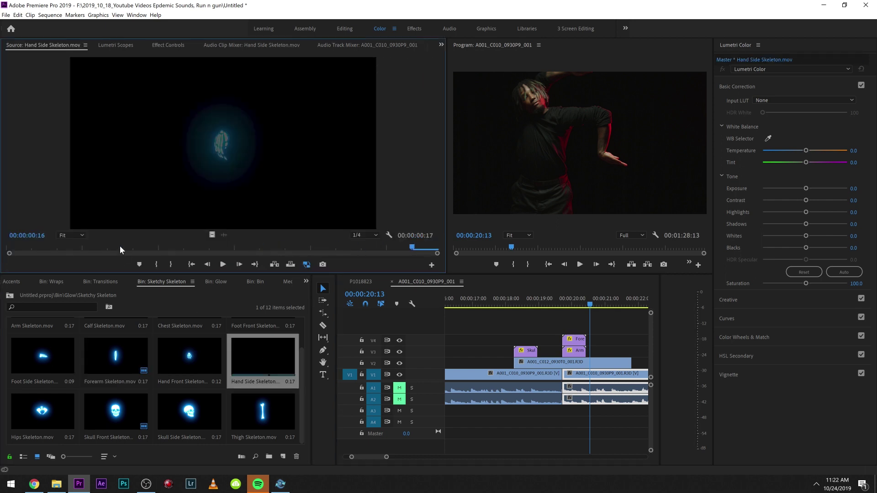
drag(208, 235, 592, 350)
click(171, 45)
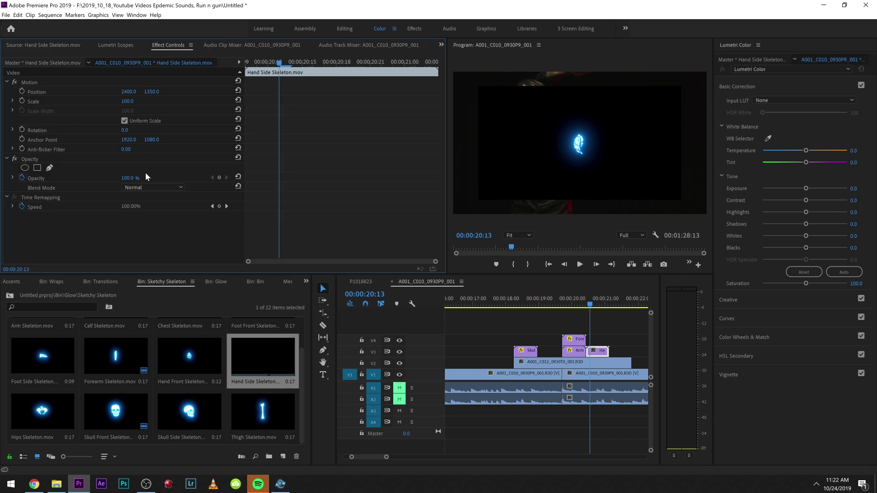
click(148, 187)
click(158, 282)
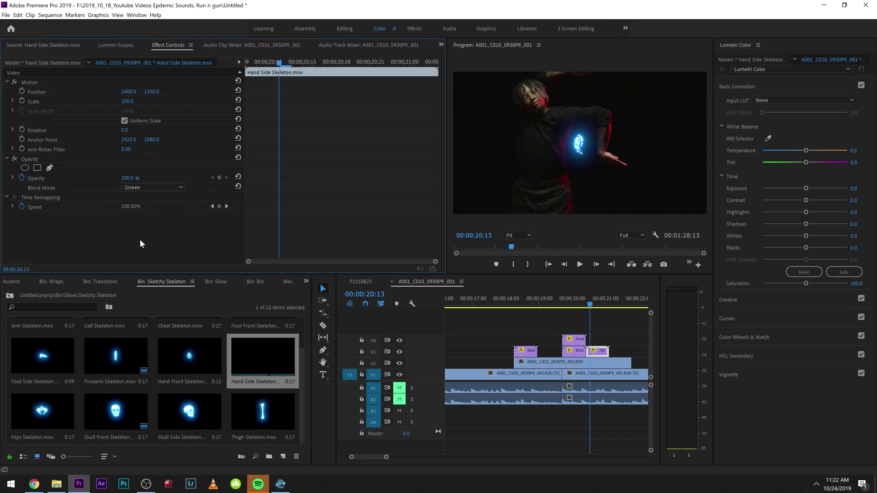
- Start position, scale and rotation keyframes for the hand bones at 00:00:20:13, rotated -75.0° and positioned at 2979.5, 1609.6
drag(126, 130, 13, 79)
click(22, 92)
click(22, 101)
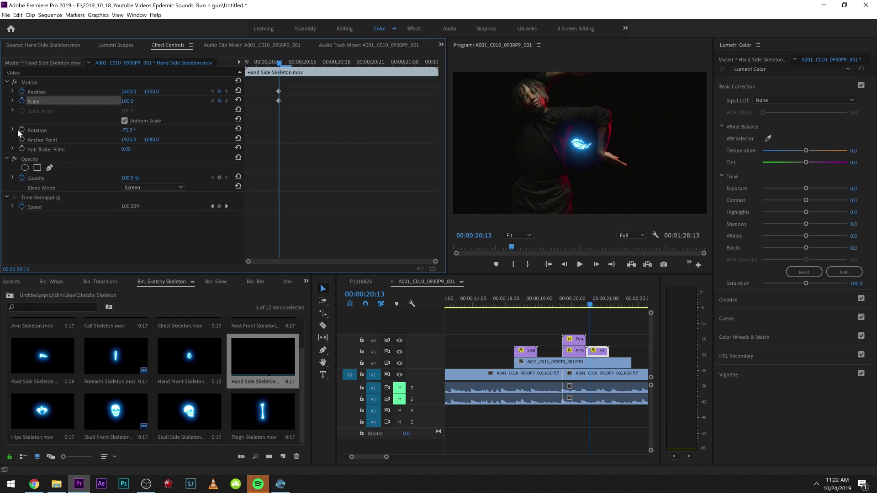
click(21, 129)
click(29, 82)
drag(600, 171, 638, 188)
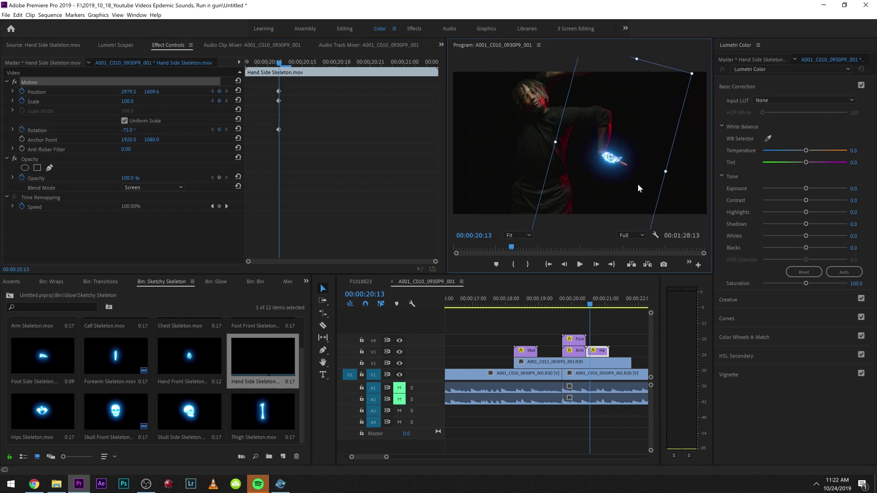
- Turn off uniform scaling and fit the hand bones with scale height 134.6, rotation -58.5° and position 2970.8, 1609.6
click(125, 120)
drag(129, 101, 136, 101)
drag(678, 174, 678, 178)
drag(597, 176, 600, 171)
drag(678, 176, 568, 195)
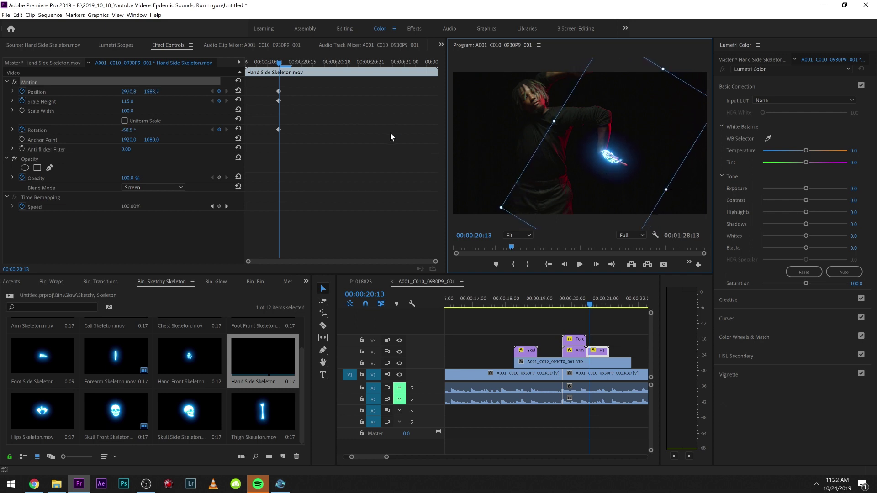
drag(666, 189, 641, 178)
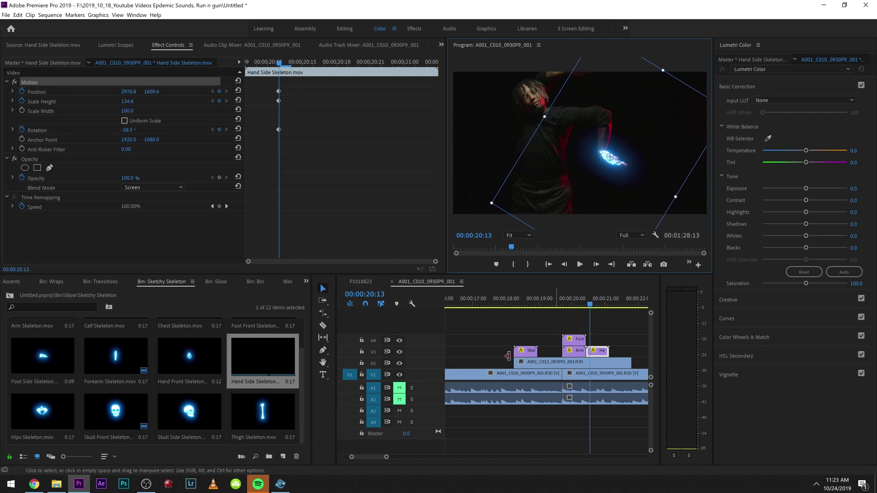
- Keyframe the hand bones' position to follow the hand at 00:00:20:11 (2988.1, 1575.0) and 00:00:20:15 (3014.1, 1523.1)
key(Left)
key(Left)
drag(570, 196, 571, 194)
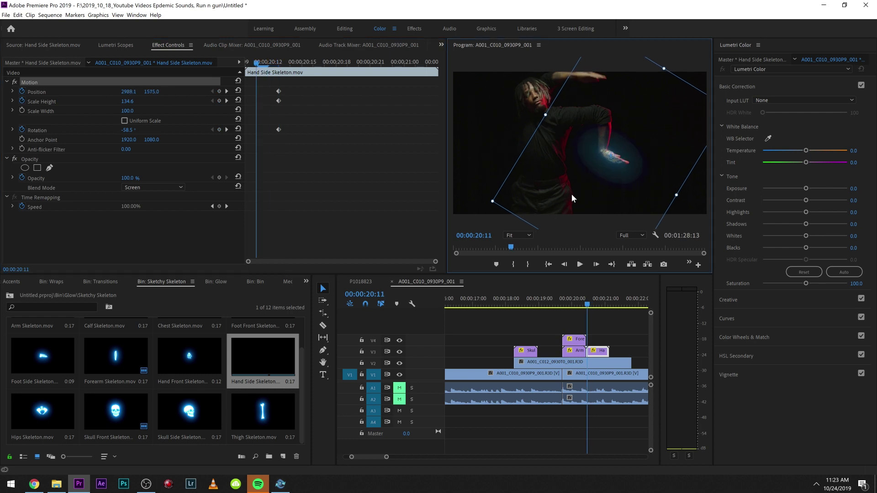
key(Right)
key(Right)
key(Right)
key(Right)
drag(616, 171, 614, 184)
key(Right)
key(Right)
key(Right)
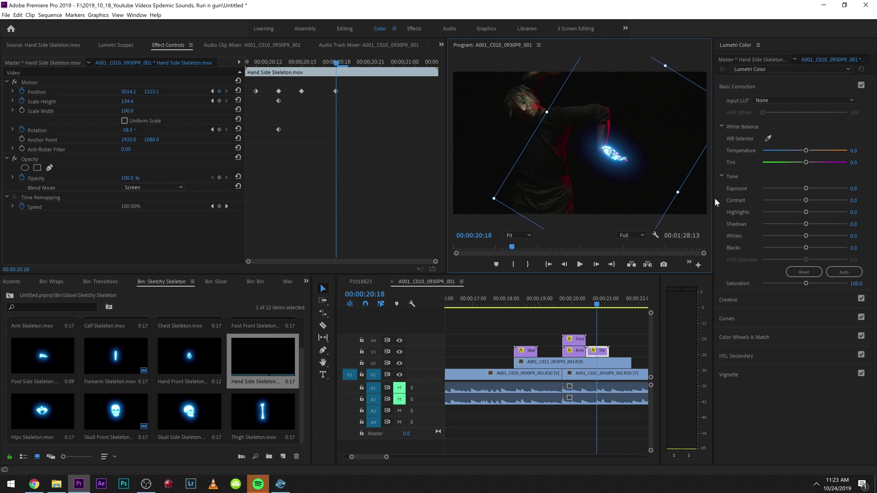
- Keyframe the hand bones' rotation to -66.0° at 00:00:20:18 and -71.4° at 00:00:20:21
drag(684, 196, 694, 189)
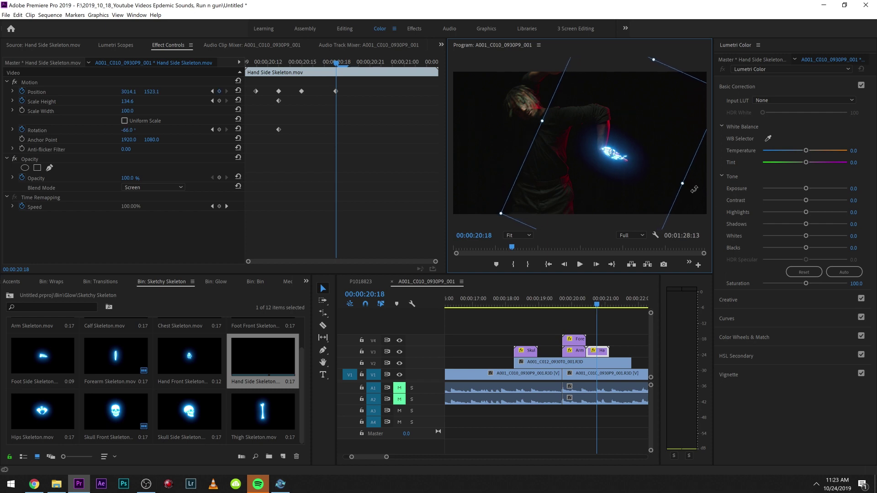
key(Right)
key(Right)
key(Right)
drag(685, 188, 688, 178)
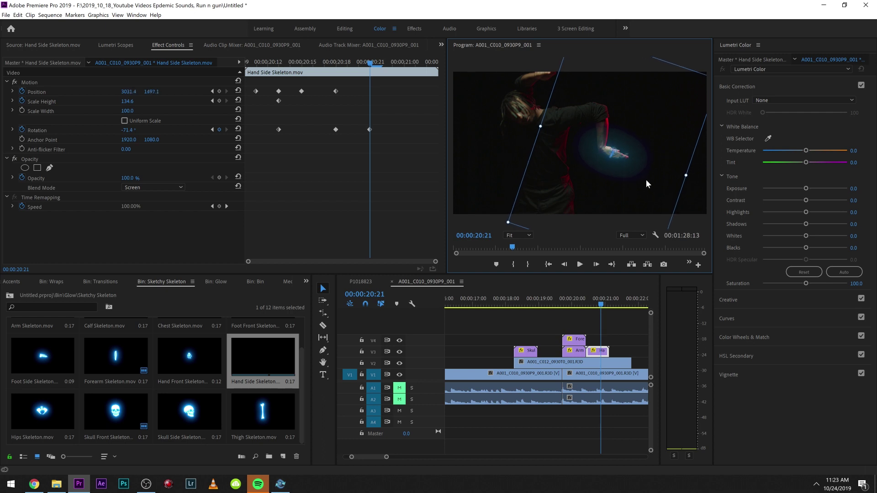
- Step through the rest of the hand bones clip and play back the skeleton section from just before the arm bones
key(Right)
key(Right)
key(Right)
key(Right)
key(Right)
key(Right)
key(Right)
click(615, 173)
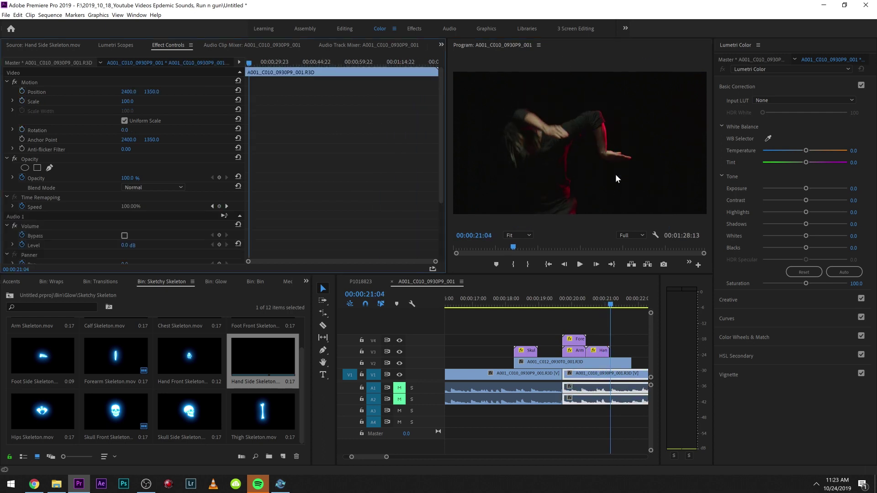
click(559, 306)
drag(560, 311, 564, 307)
key(space)
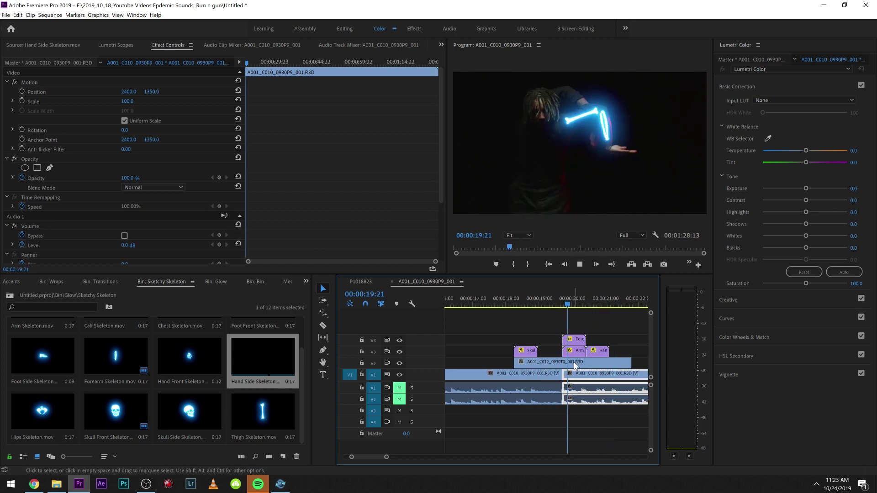
- Move the arm and forearm bone clips up one track to V4 and V5 and play the section back
click(561, 303)
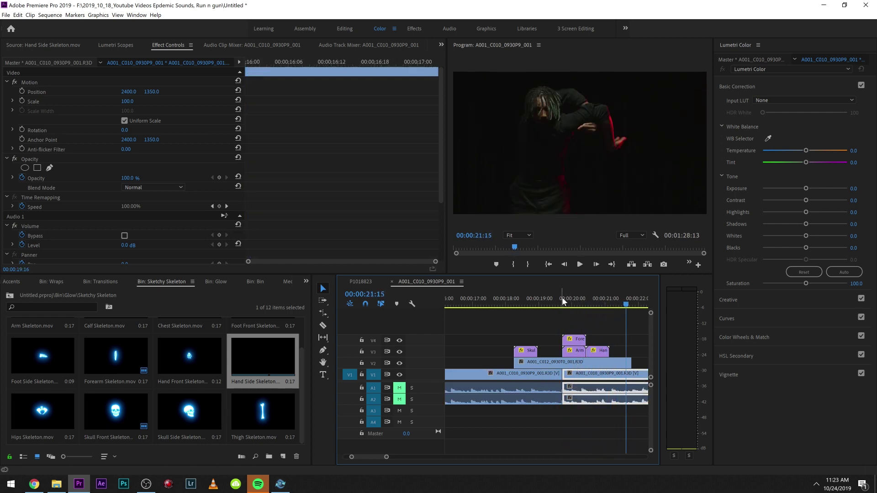
drag(576, 321, 571, 339)
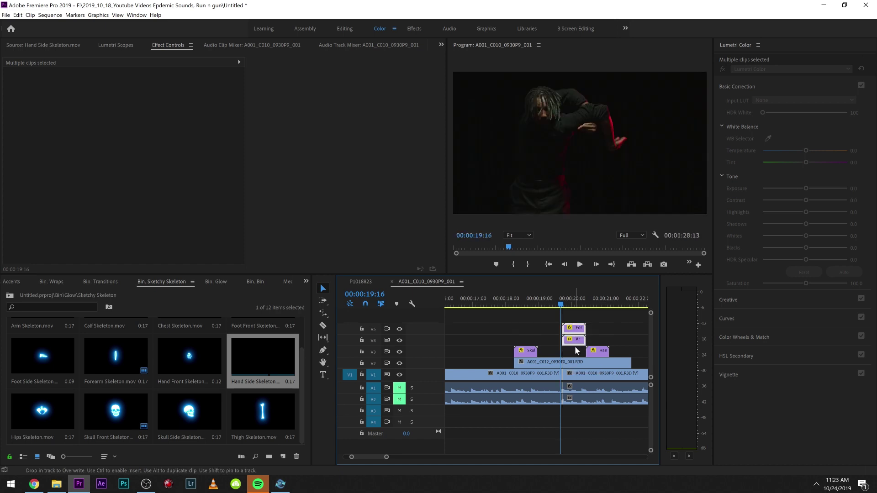
click(583, 363)
key(space)
key(space)
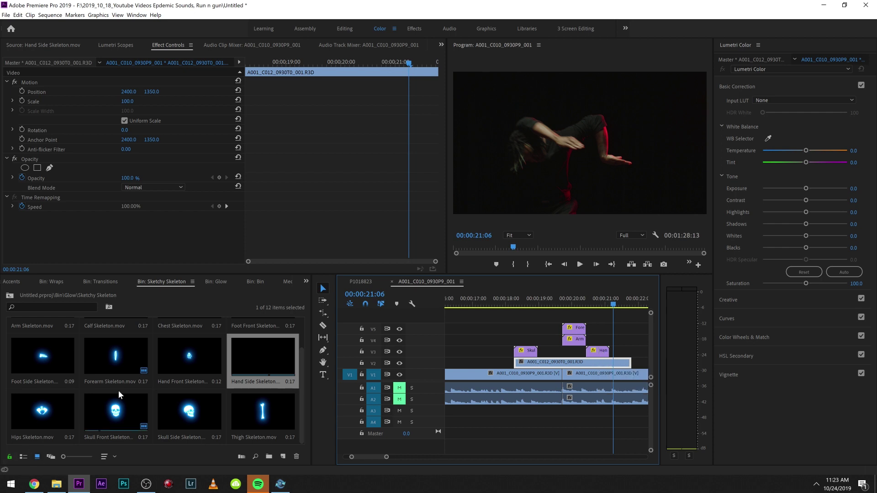
- Place Zap.mov from the Glow pack's Accents bin on V3 at about 00:00:24:04, reviewing the footage to find the spot
scroll(120, 395, up, 1)
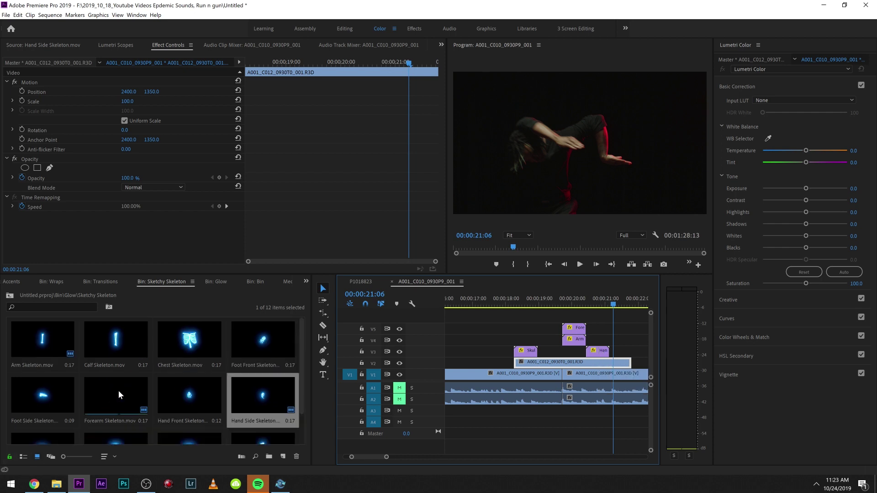
click(9, 295)
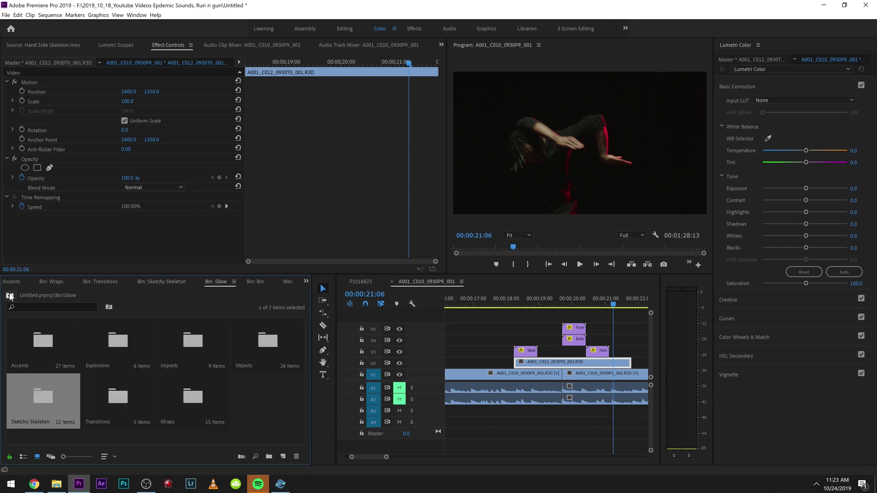
double_click(45, 336)
double_click(45, 336)
scroll(154, 404, down, 5)
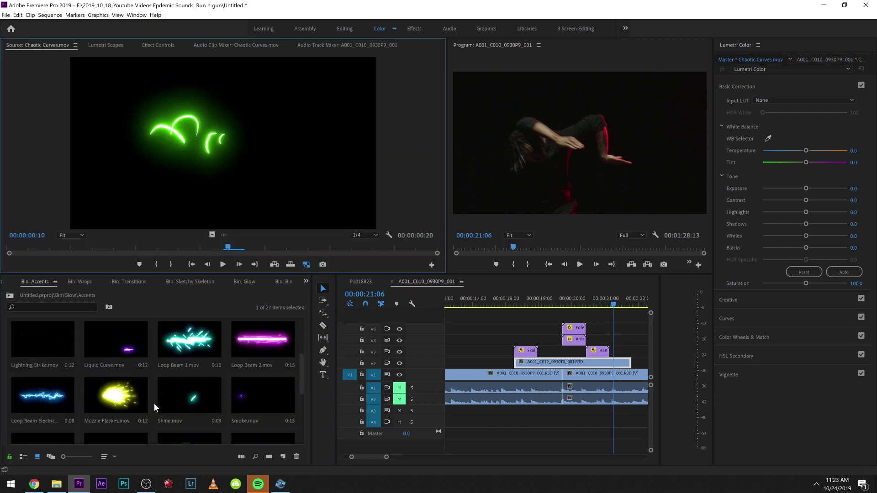
drag(179, 420, 635, 352)
key(space)
scroll(606, 382, down, 1)
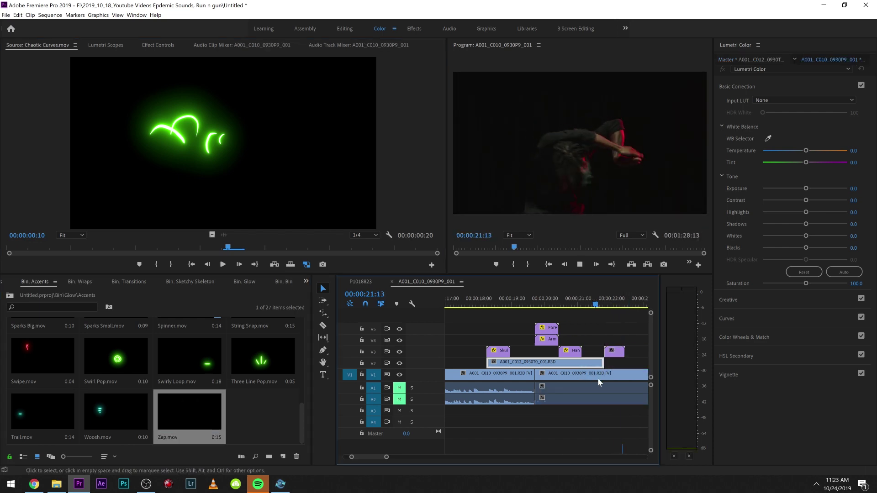
key(space)
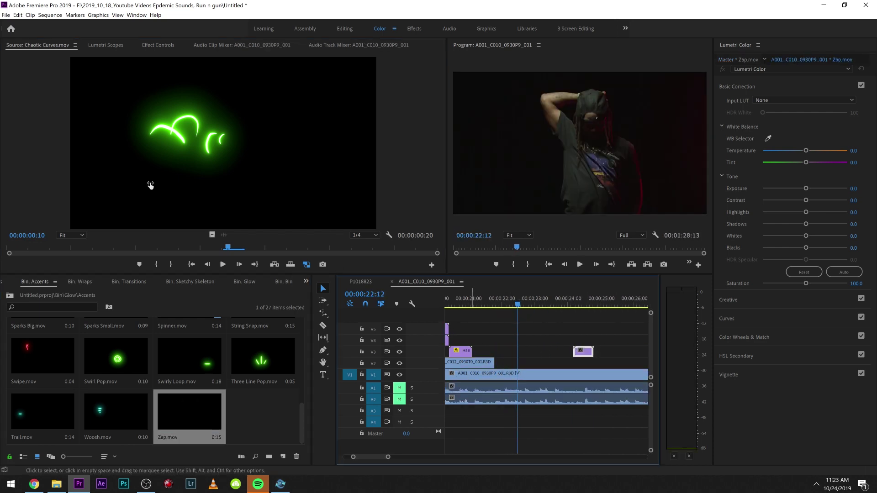
- Set the Zap clip's blend mode to Screen and play the section back
click(148, 45)
click(146, 188)
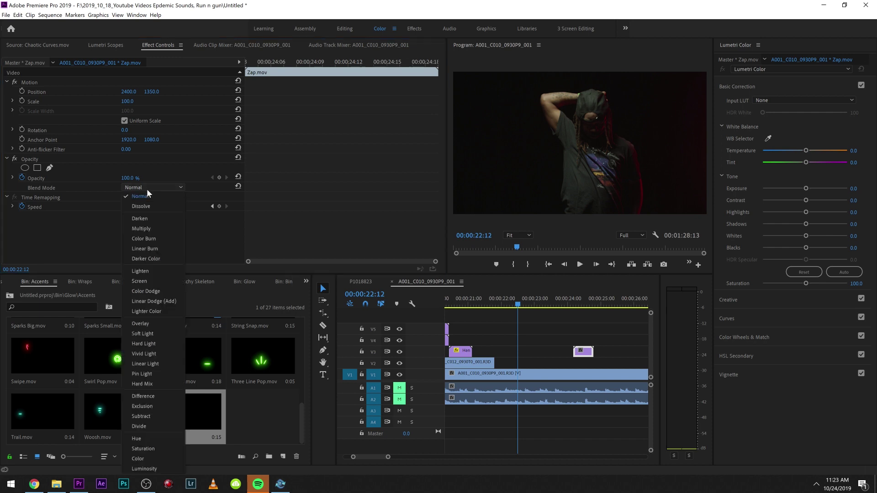
click(155, 281)
key(space)
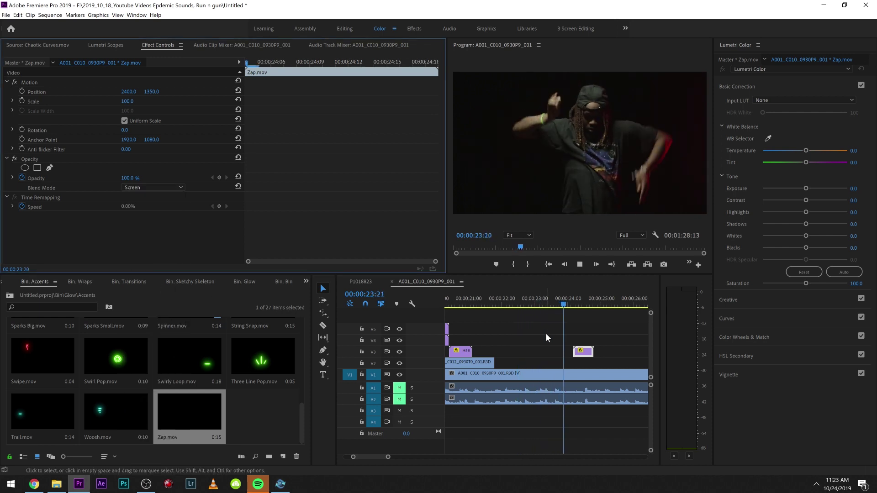
- Shift the Zap clip on V3 so it starts at 00:00:24:10, when the dancer's raised arms come together
click(574, 304)
drag(574, 305, 589, 305)
click(575, 350)
drag(575, 350, 585, 347)
key(Left)
key(Left)
key(Left)
key(Left)
key(Left)
key(Left)
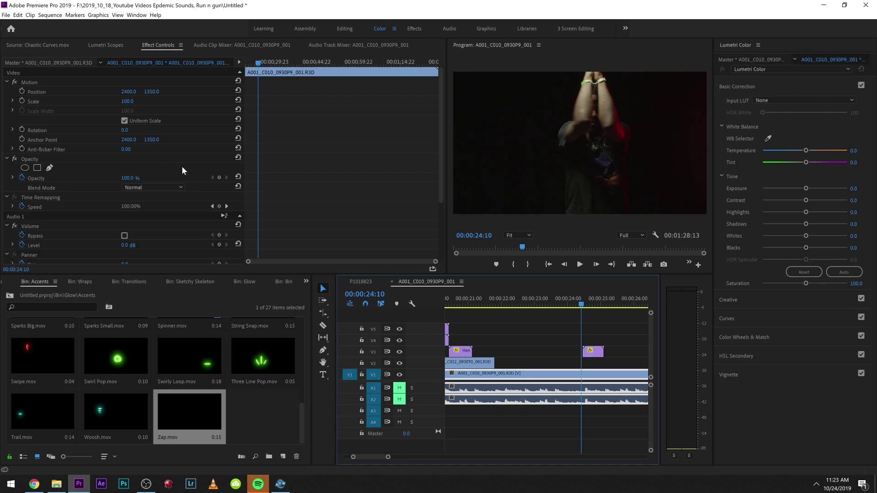
click(590, 354)
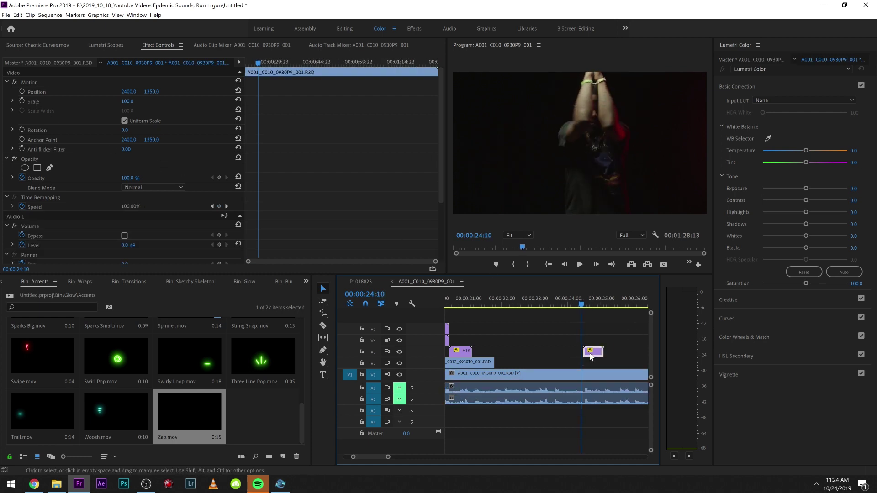
drag(590, 356, 588, 356)
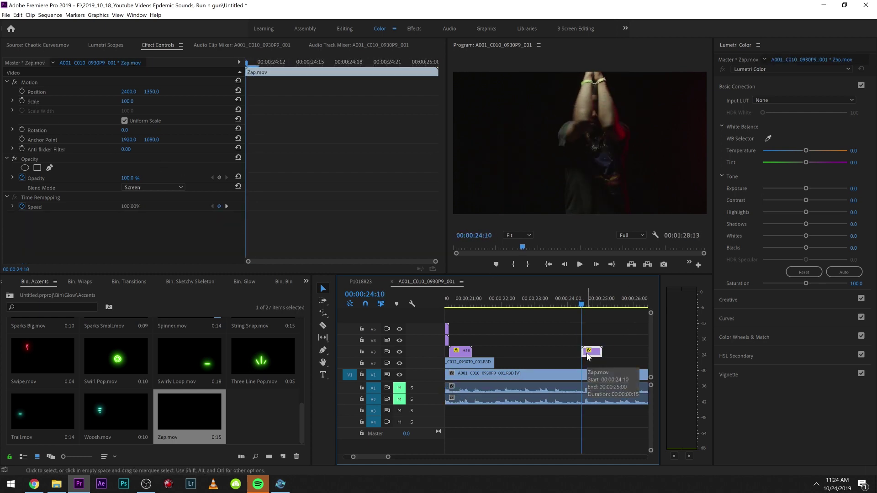
- Start position, scale and rotation keyframes for the zap at 00:00:24:10, rotated -1.7° and positioned at 2590.3, 822.1
click(21, 100)
click(22, 92)
click(22, 130)
click(53, 83)
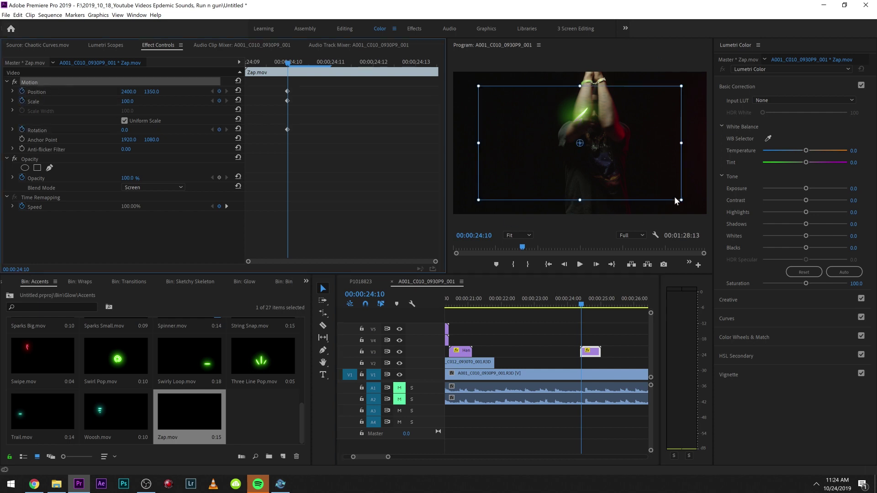
drag(678, 202, 680, 194)
drag(614, 160, 608, 137)
click(371, 167)
- Advance to 00:00:24:14 and keyframe the zap to scale 114.9 and rotation -4.4° over the arms
key(Right)
click(365, 205)
key(Right)
key(Right)
key(Right)
drag(701, 166, 715, 167)
drag(683, 147, 682, 146)
- Keyframe the zap's position at 00:00:24:17 to 2642.2, 891.3 to follow the lowering arms
click(415, 196)
key(Right)
key(Right)
key(Right)
drag(615, 149, 613, 158)
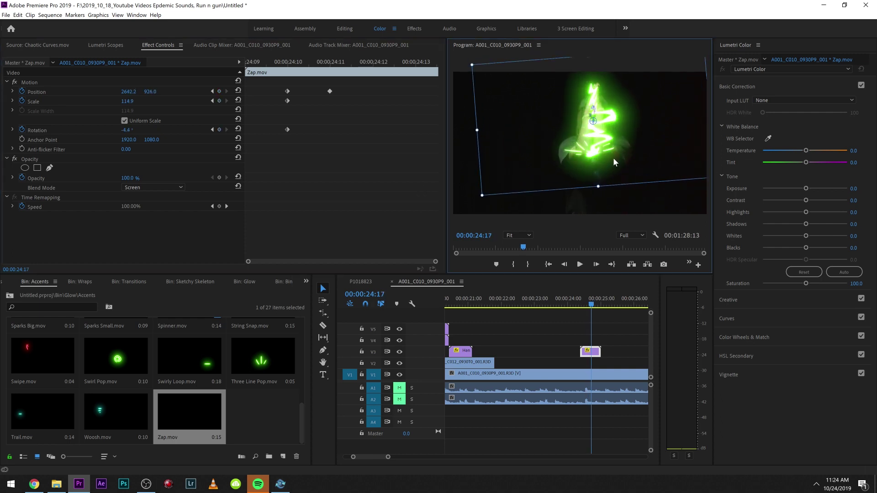
- Step through the remaining zap frames to 00:00:24:23 and play the animation back from its start
click(387, 181)
key(Right)
key(Right)
key(Right)
key(Right)
key(Right)
key(Right)
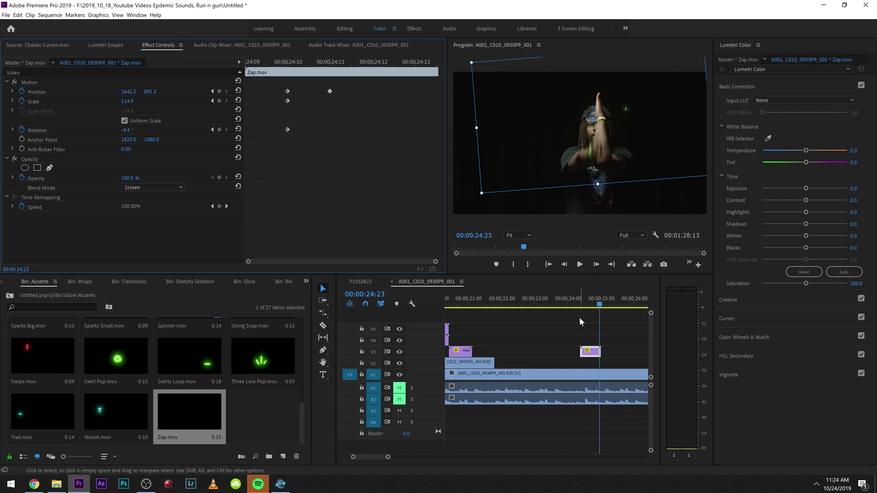
click(578, 303)
key(space)
click(582, 305)
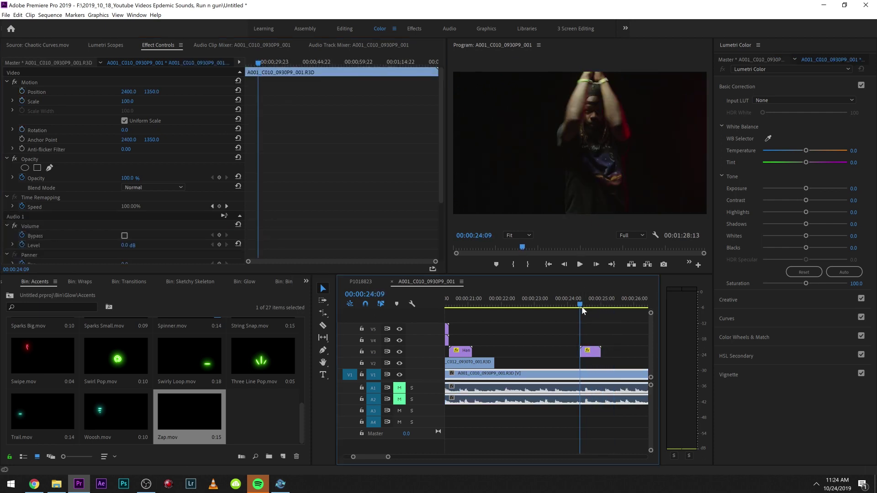
- Find the Color Balance (HLS) effect and apply it to the Zap clip
click(590, 351)
click(306, 282)
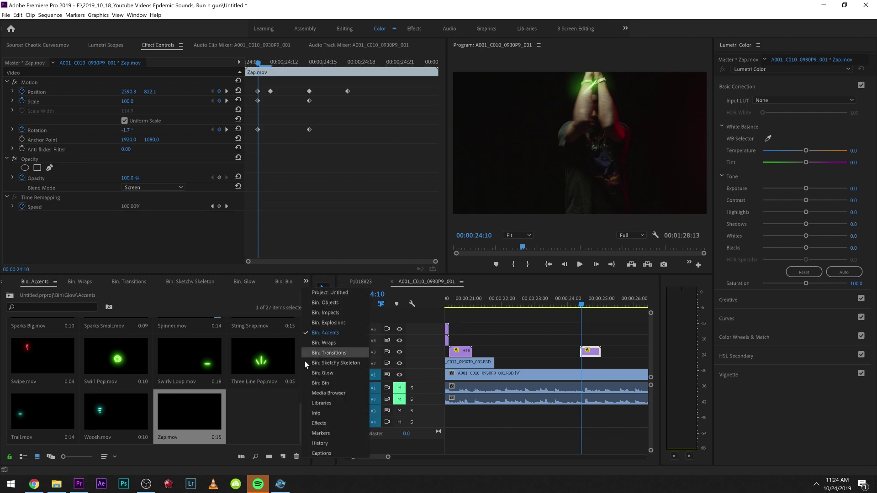
click(327, 419)
double_click(55, 357)
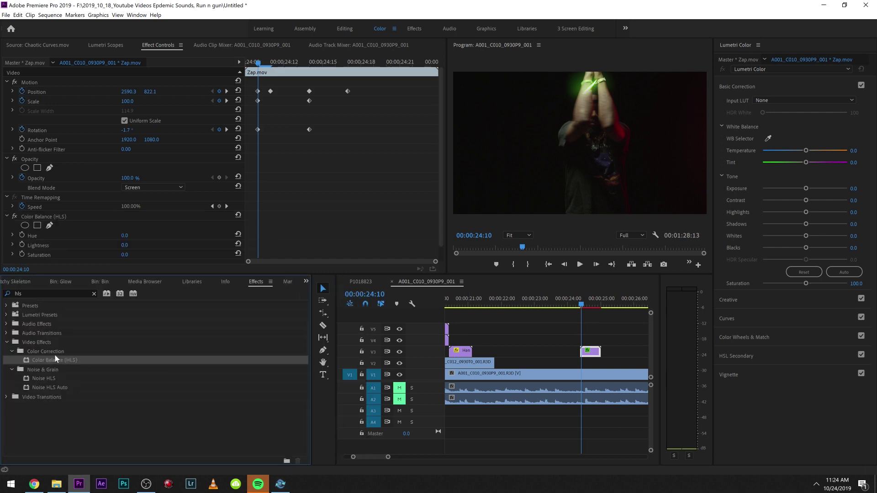
- Keyframe the zap's Hue from 00:00:24:10 and raise it near the clip's end so the color shifts over time
click(22, 235)
drag(259, 64, 399, 69)
drag(138, 237, 169, 237)
- Play back the color-shifting zap from about 00:00:24:05 and return to the Glow bin
click(588, 300)
click(553, 373)
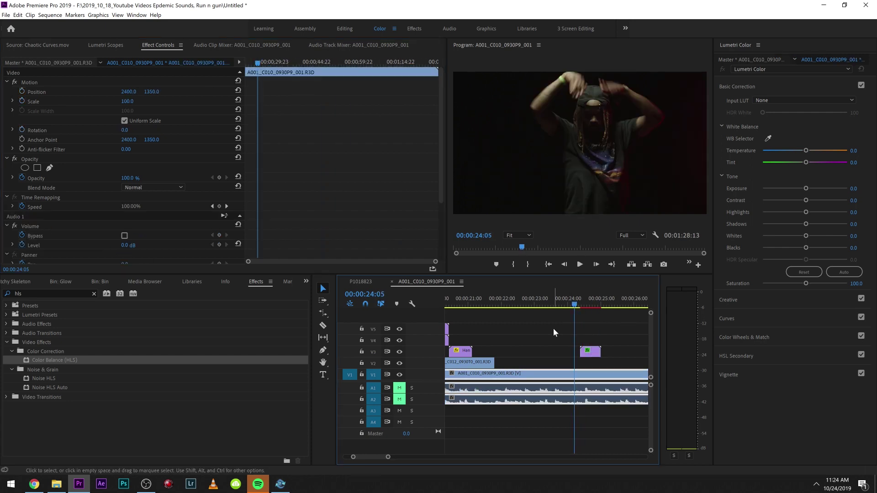
key(space)
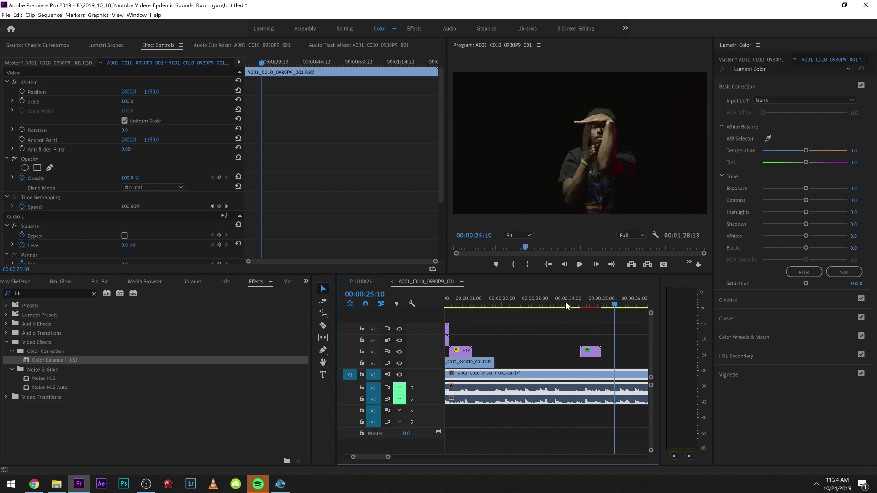
click(570, 303)
key(space)
click(23, 282)
click(11, 295)
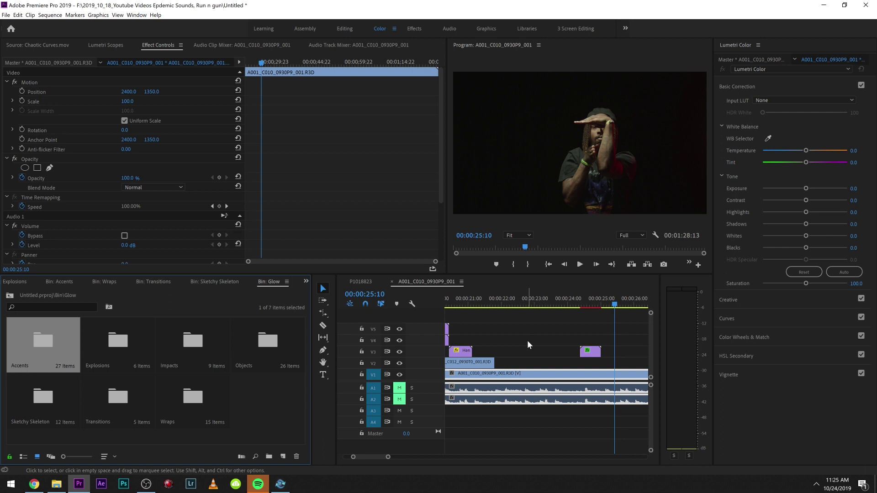
- Review the finished effects by playing back the zap, skeleton and earlier accent sections of the sequence
click(544, 306)
key(space)
key(minus)
key(minus)
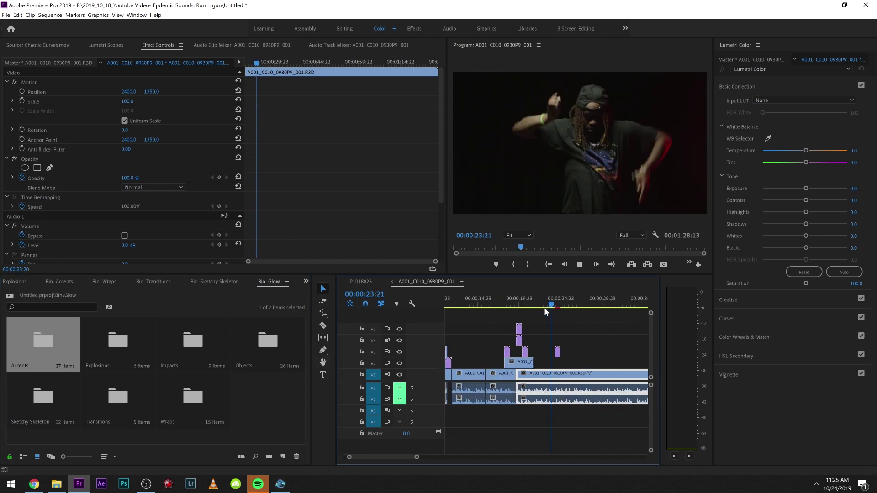
click(530, 306)
drag(531, 310, 507, 314)
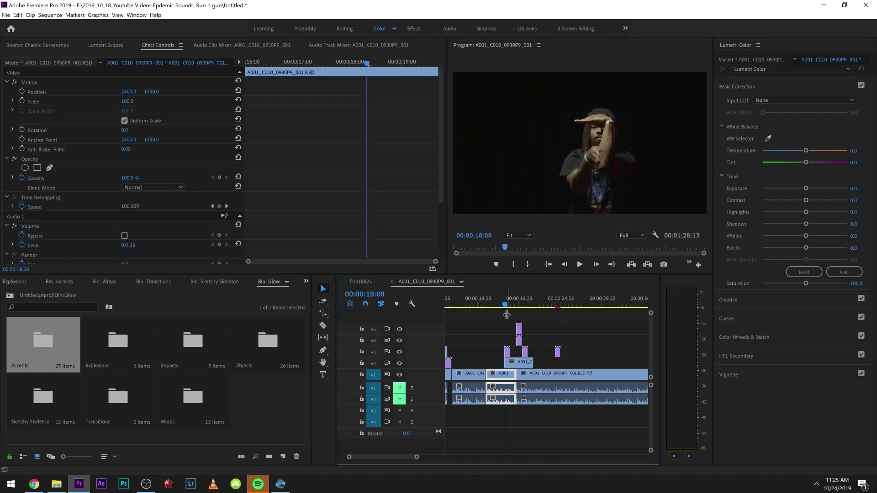
key(equal)
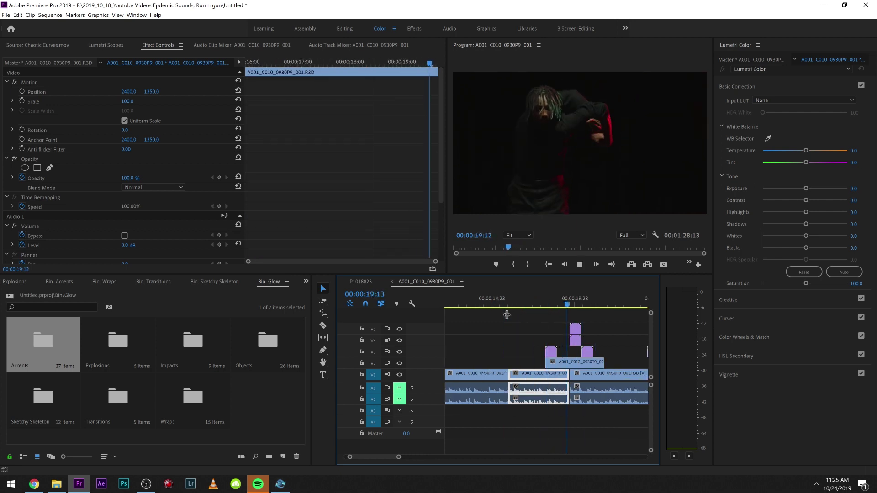
key(minus)
key(minus)
drag(491, 309, 478, 309)
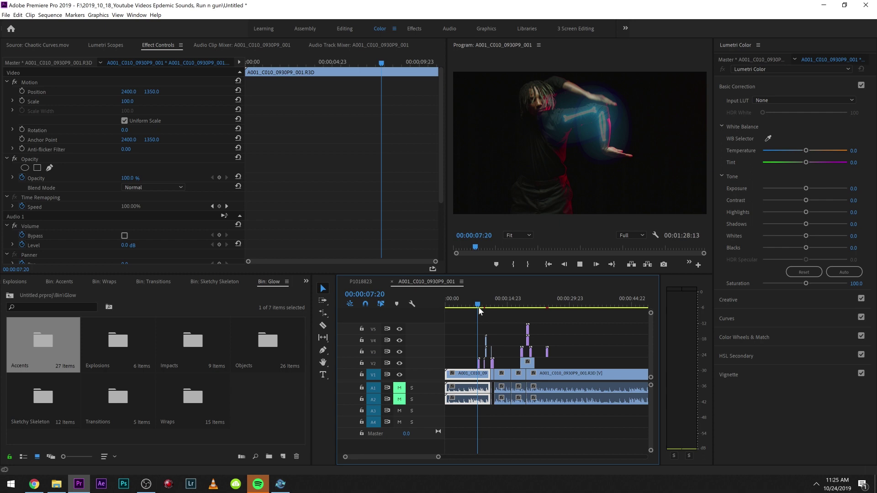
key(space)
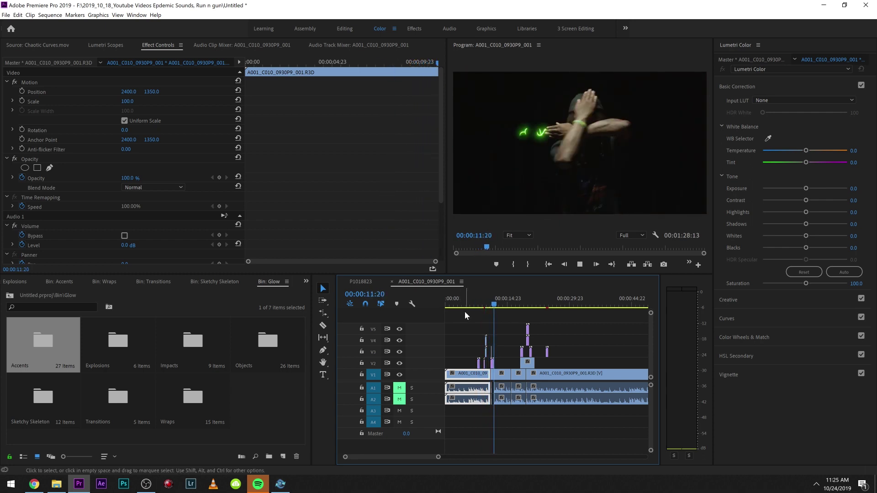
key(space)
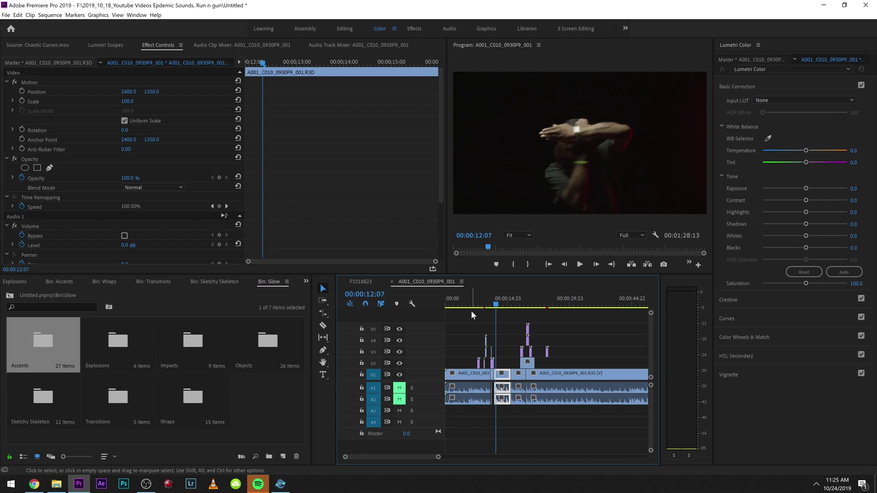